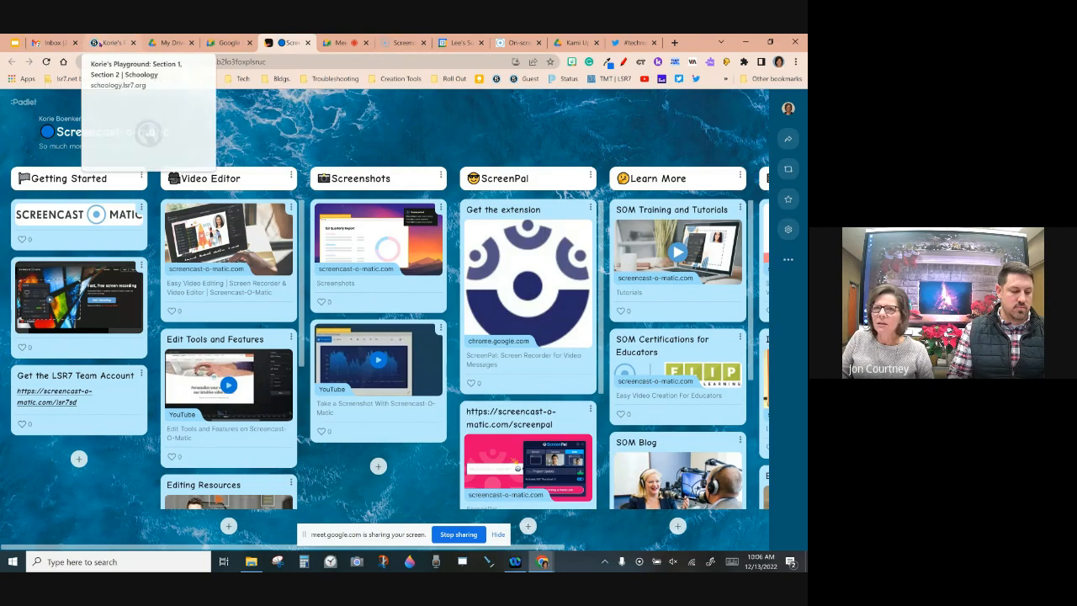
- Open the Updates page of the playground course in Schoology and begin a new update
click(96, 42)
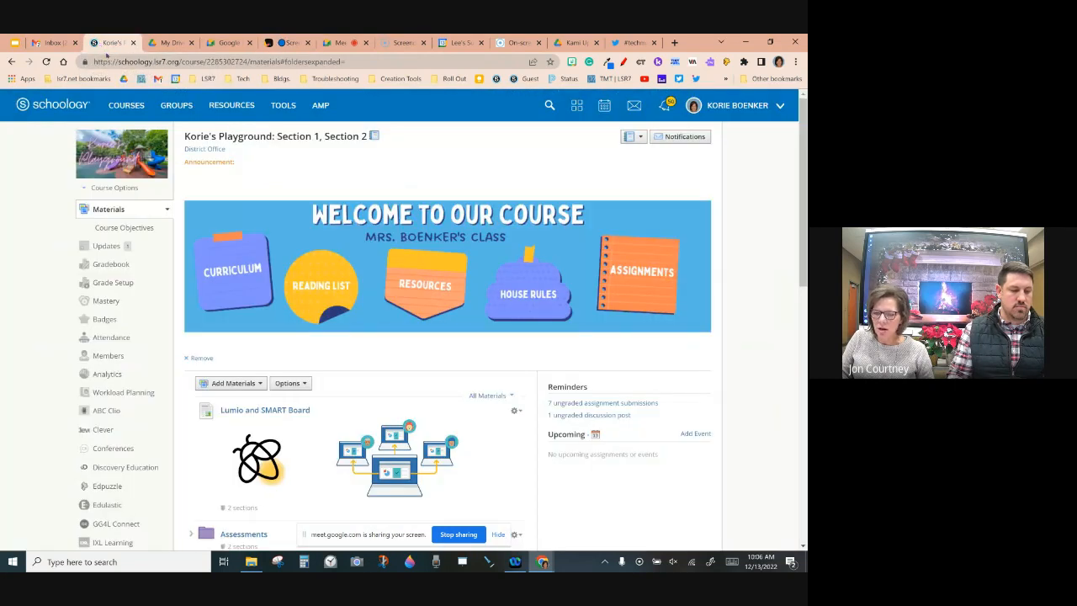
click(116, 243)
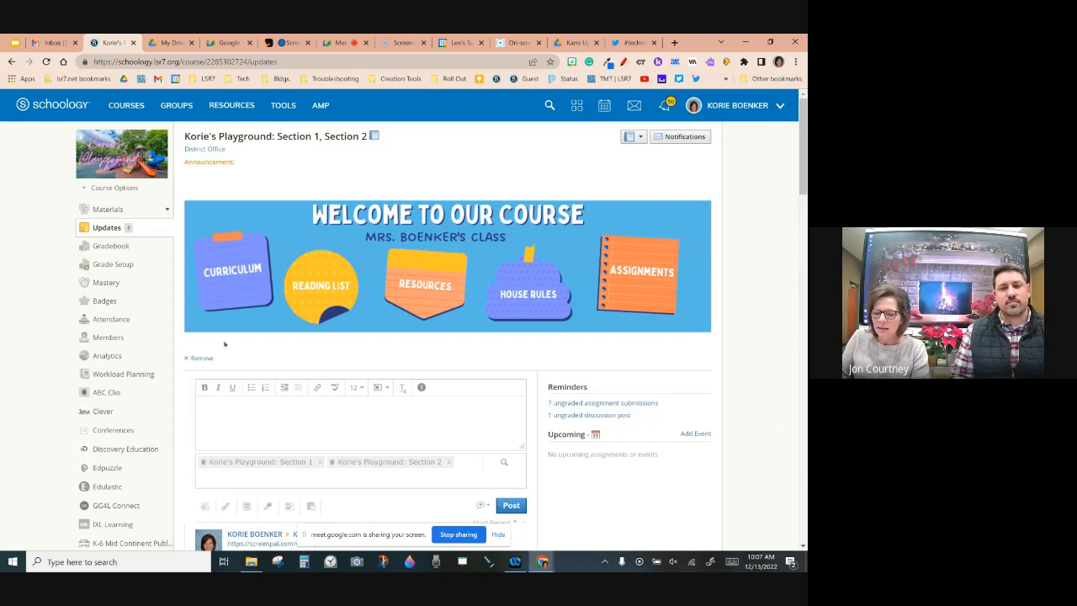
click(271, 418)
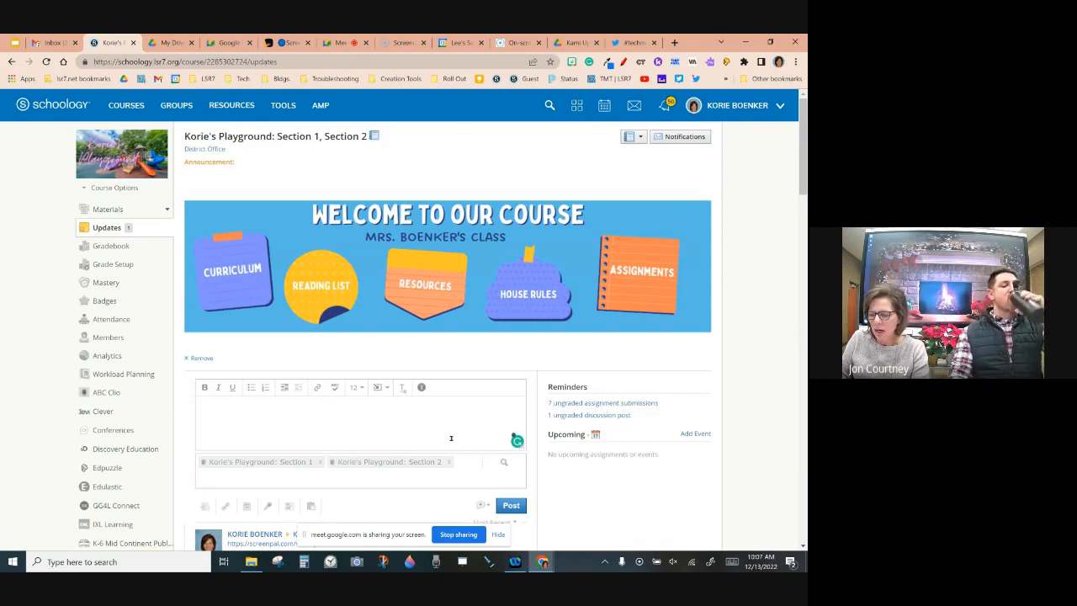
- Start a ScreenPal recording of the entire screen with camera from the update's message box
mouse_move(515, 439)
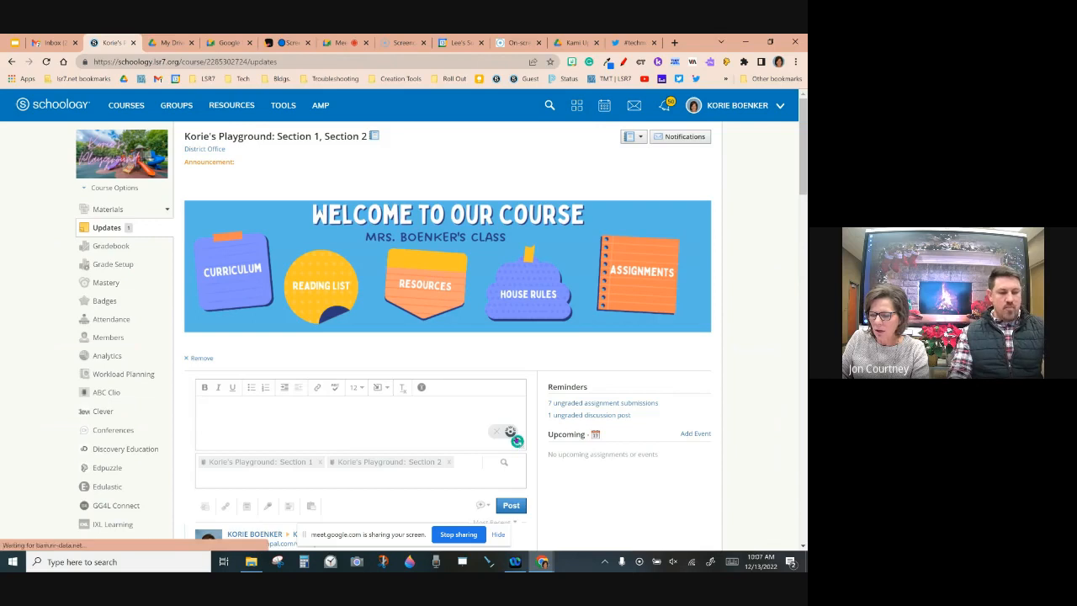
click(510, 432)
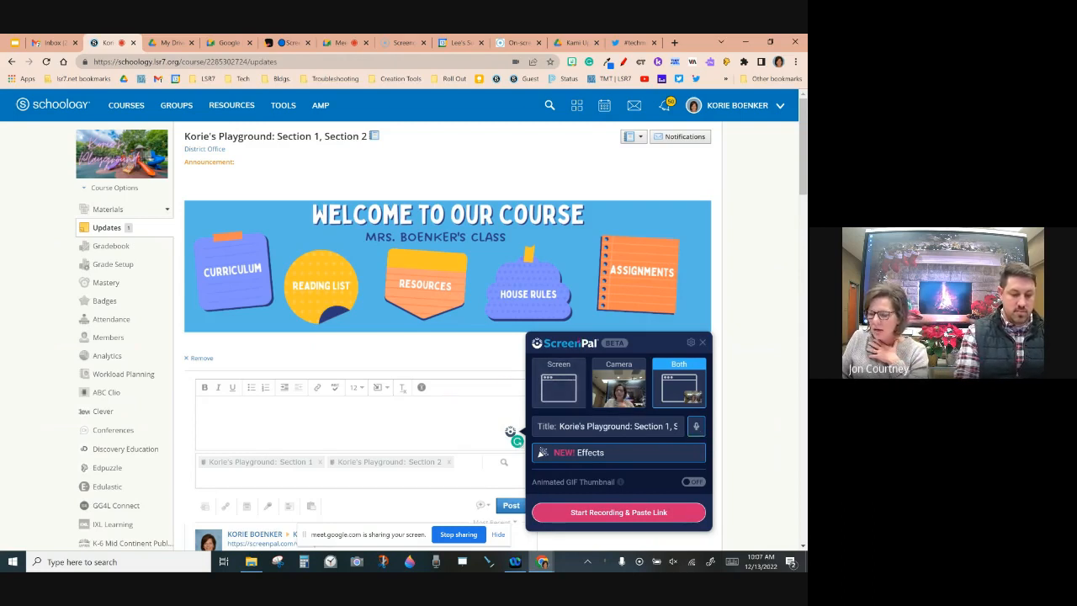
click(606, 512)
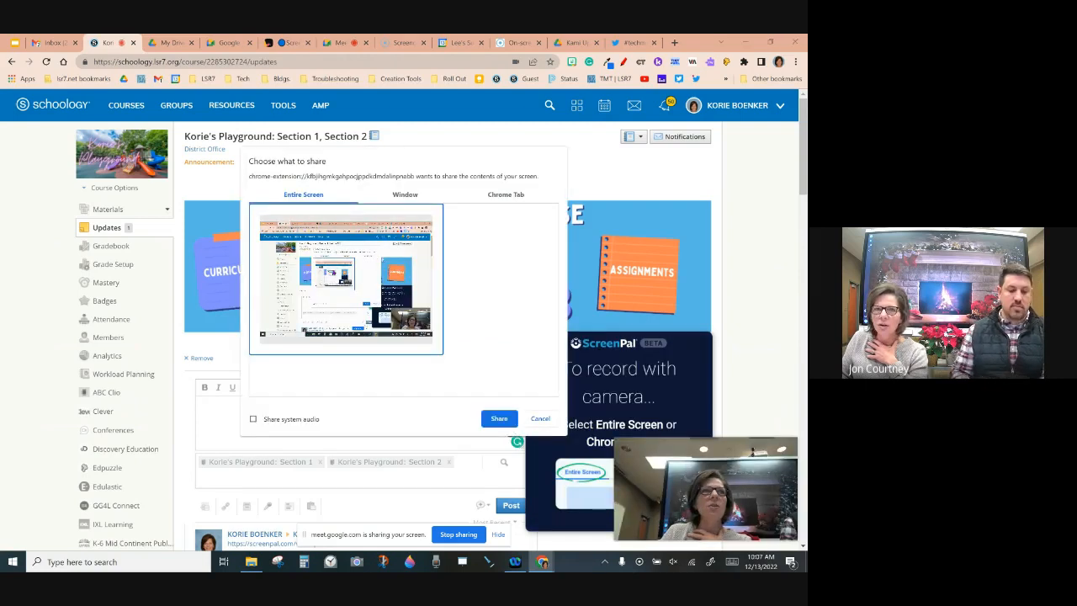
click(499, 418)
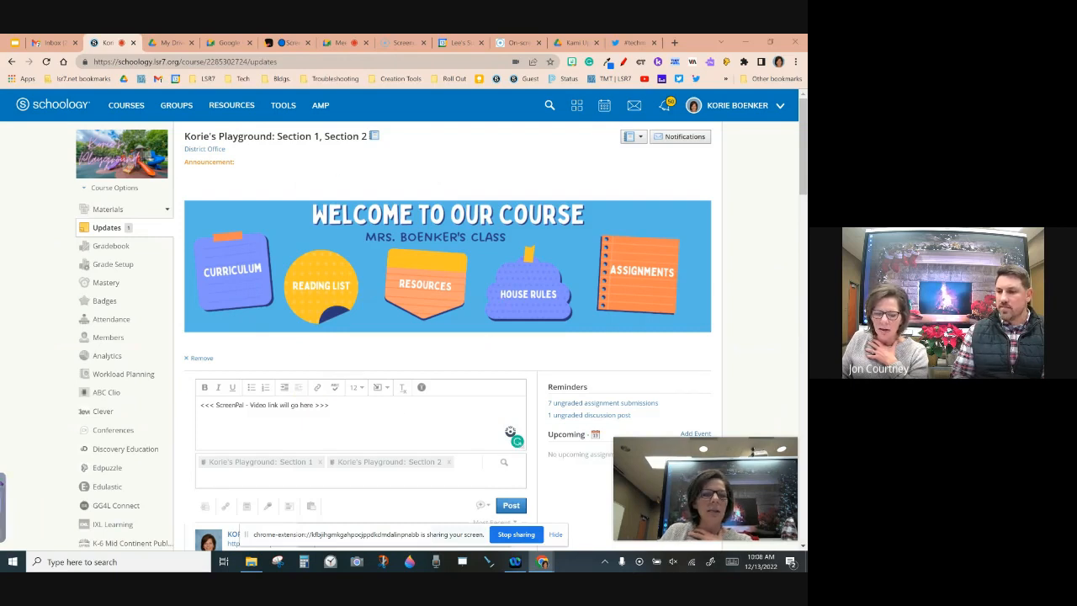
- Circle the Curriculum note on the course banner in blue, then pause and finish the recording to insert its link
click(18, 525)
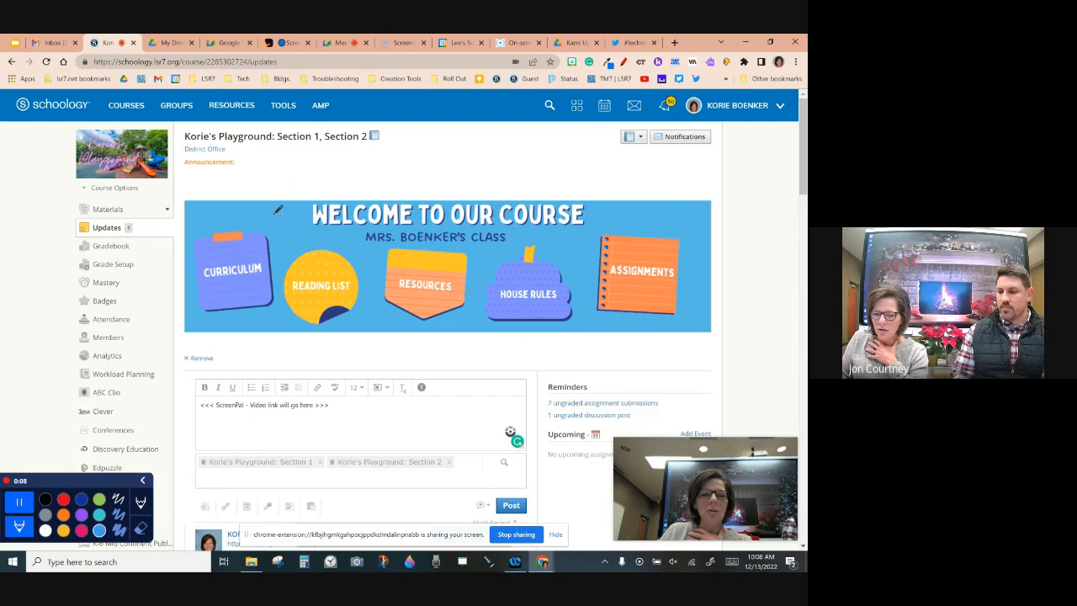
mouse_move(253, 190)
mouse_down()
mouse_move(187, 248)
mouse_move(245, 323)
mouse_move(278, 192)
mouse_move(262, 187)
mouse_up()
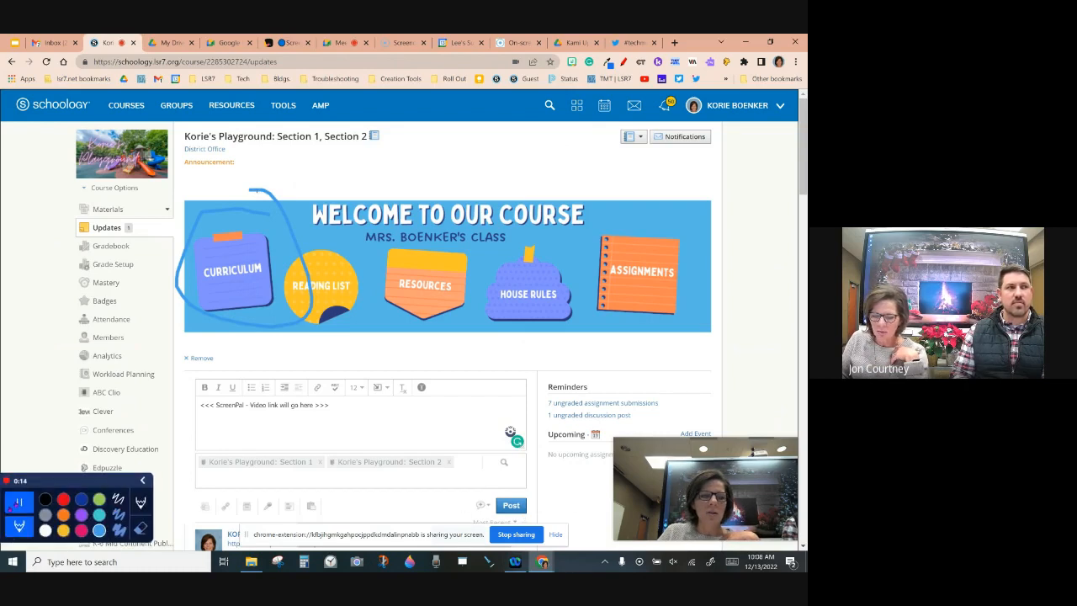
click(17, 503)
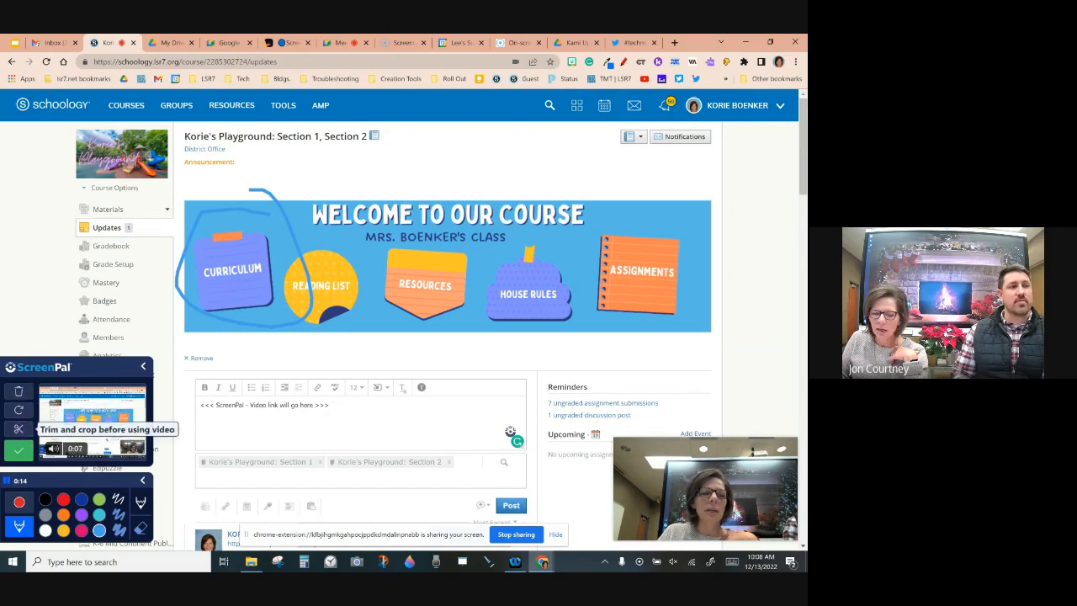
click(19, 452)
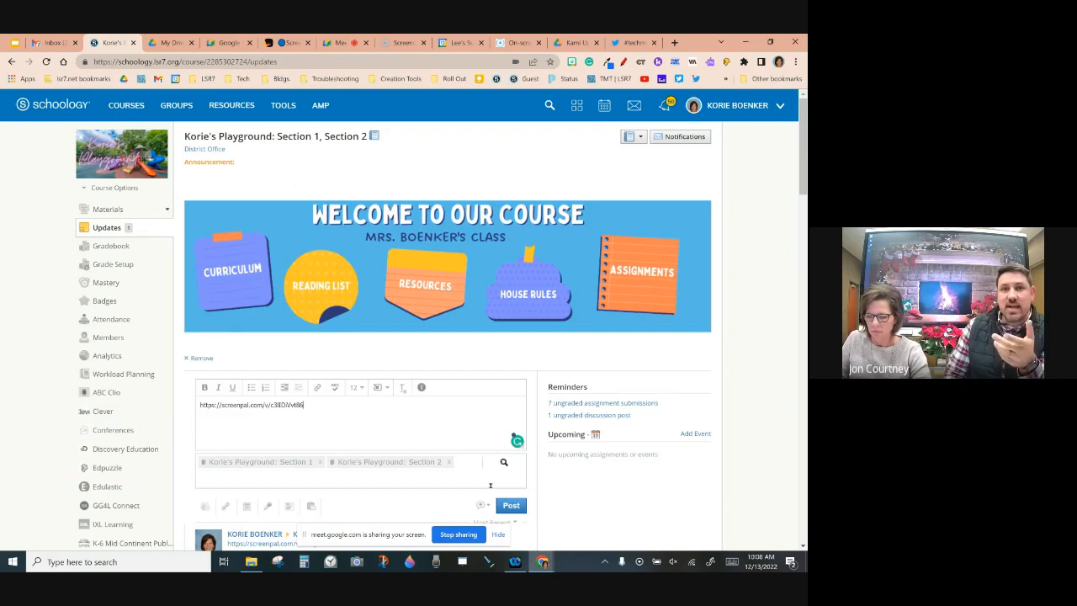
- Post the update with the video link to Sections 1 and 2 and hide the screen-sharing notice
click(515, 506)
click(498, 535)
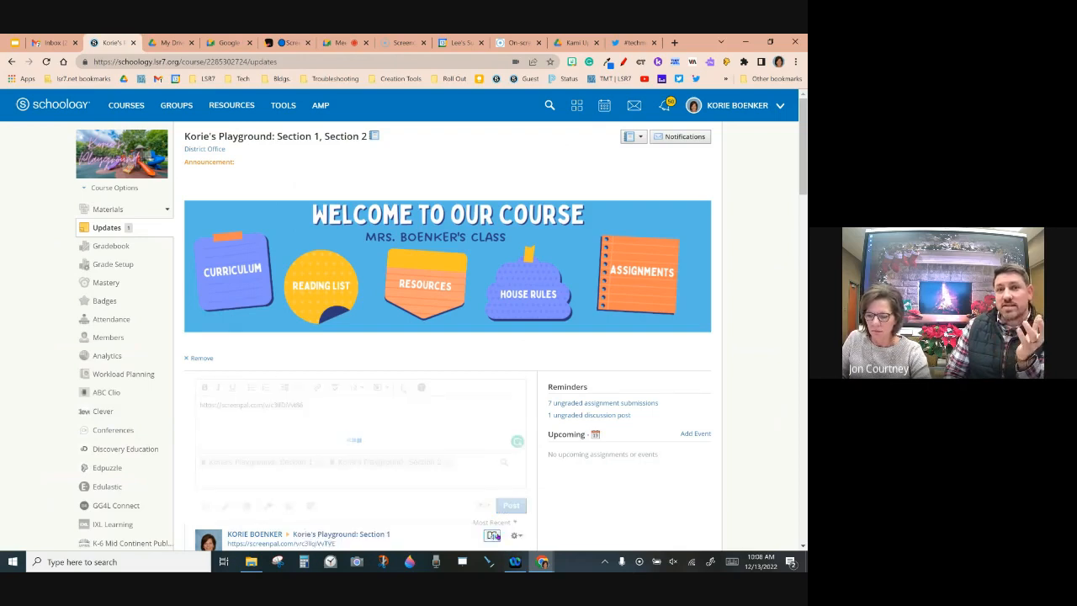
scroll(646, 434, down, 2)
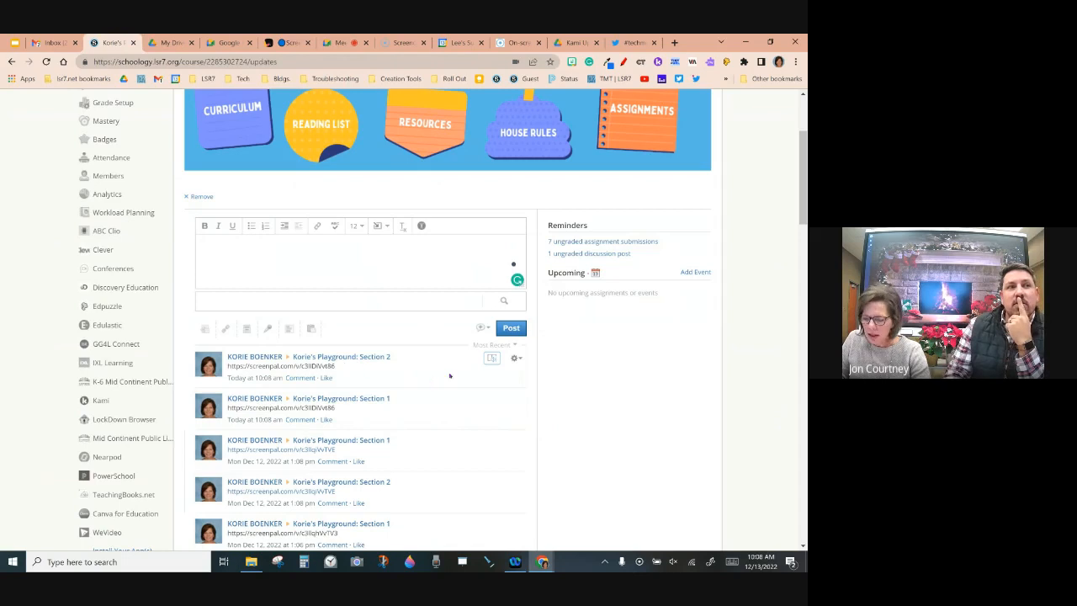
- Paste the same ScreenPal video link into a new update and turn its text into a hyperlink to that address
click(516, 358)
click(367, 263)
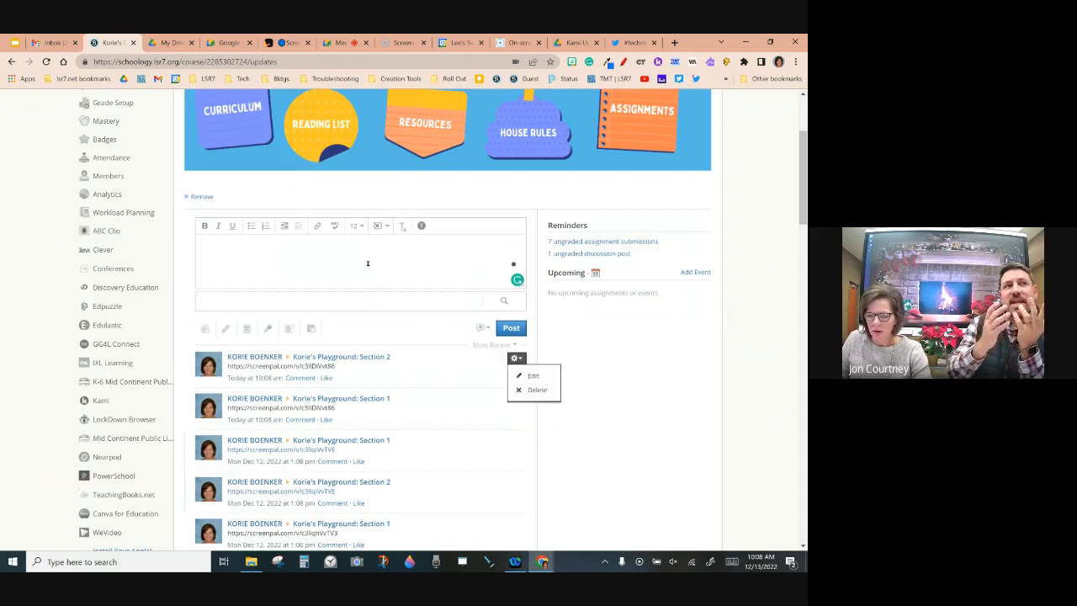
text(https://screenpal.com/v/c3lIDiVvt86)
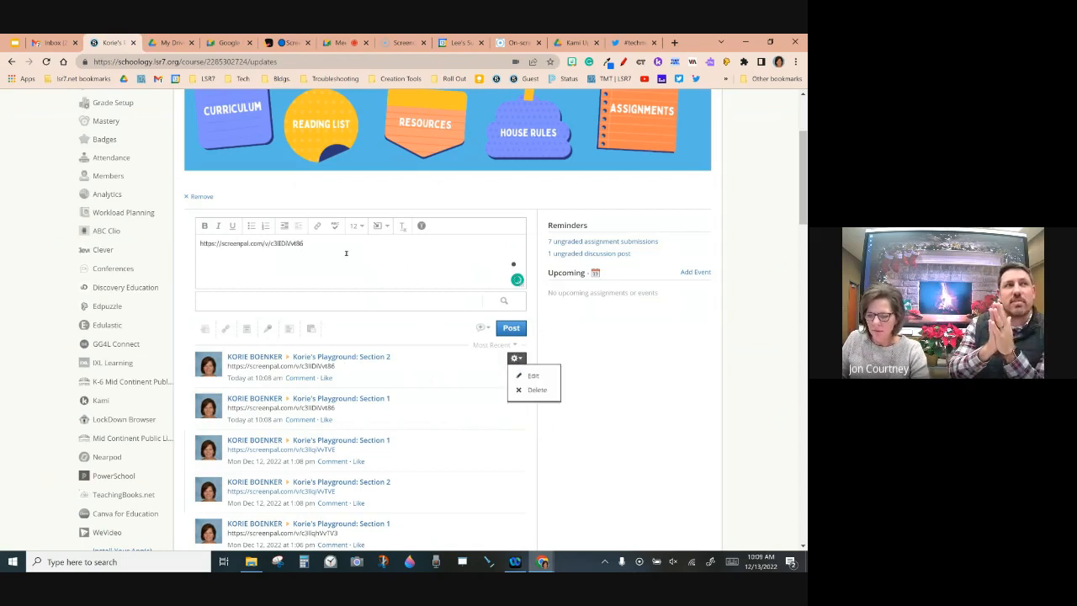
drag(303, 244, 200, 244)
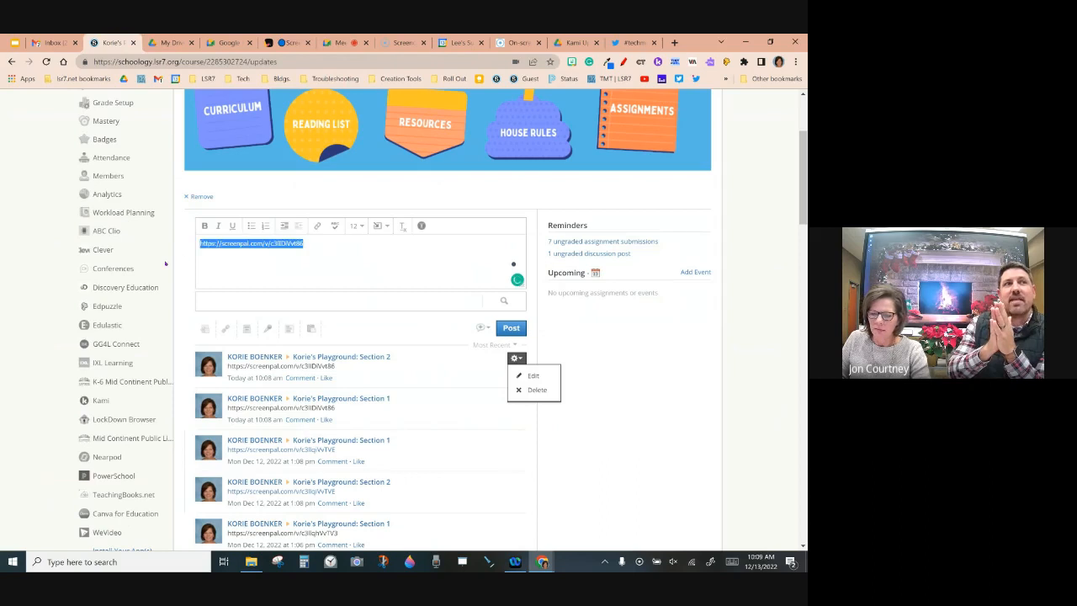
click(319, 228)
click(385, 277)
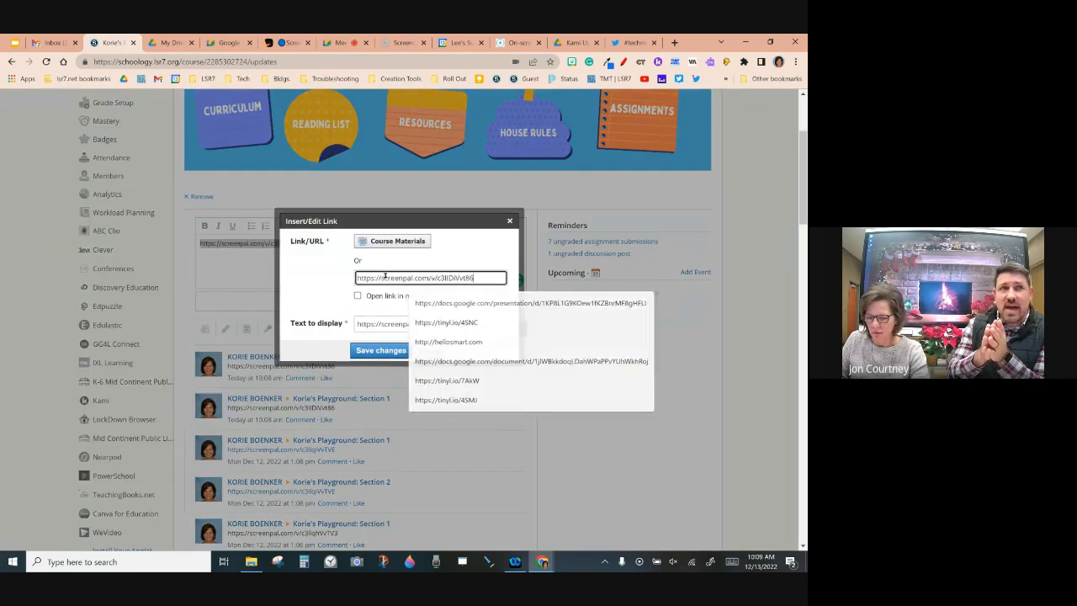
click(379, 307)
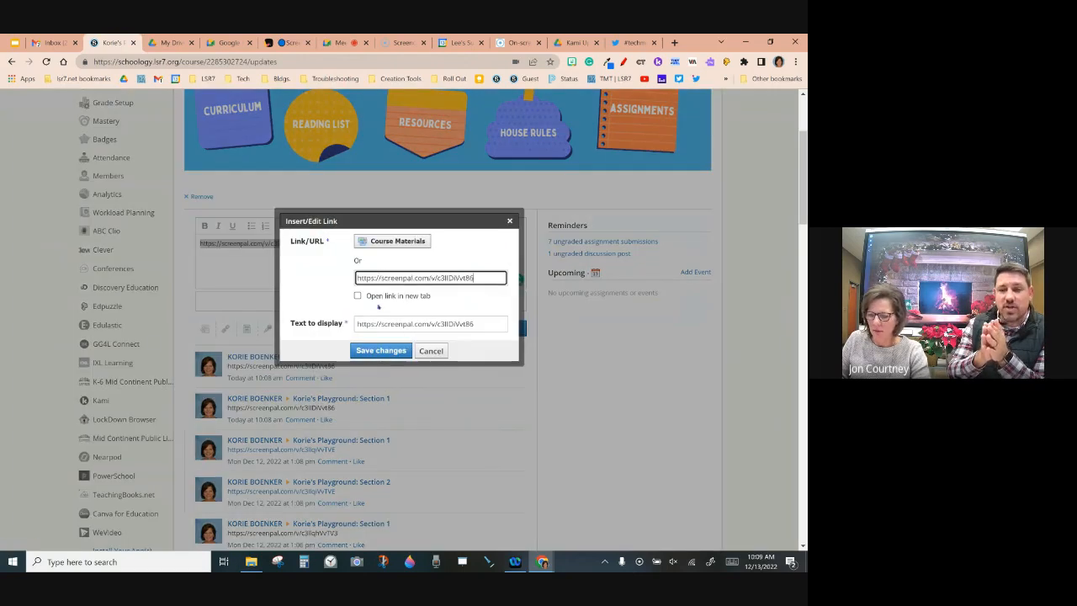
click(372, 351)
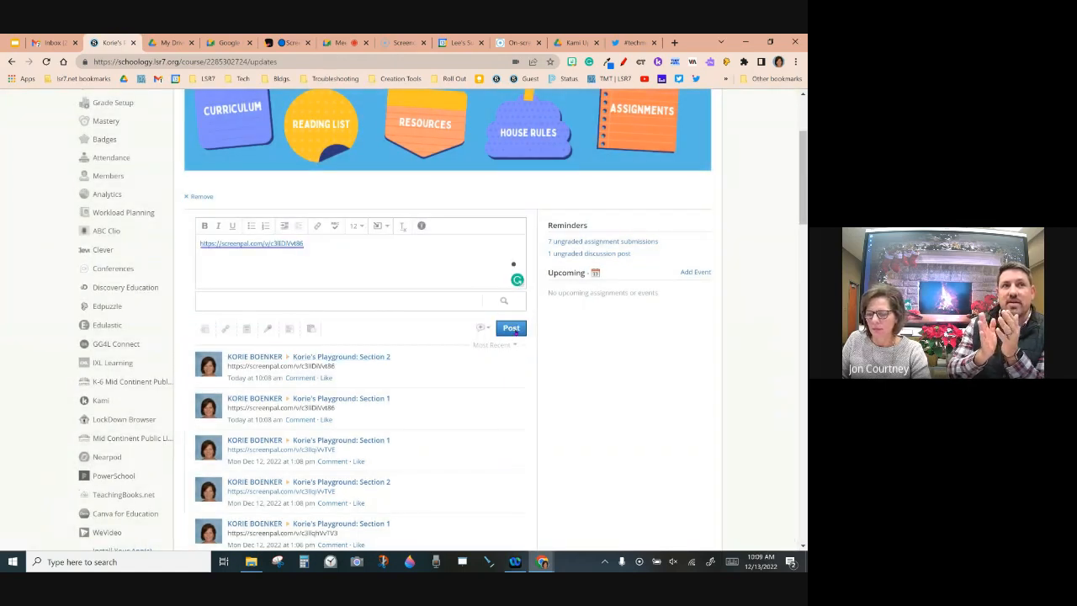
- Post the hyperlinked update to Section 1 of the playground course and preview the video from its link
click(513, 329)
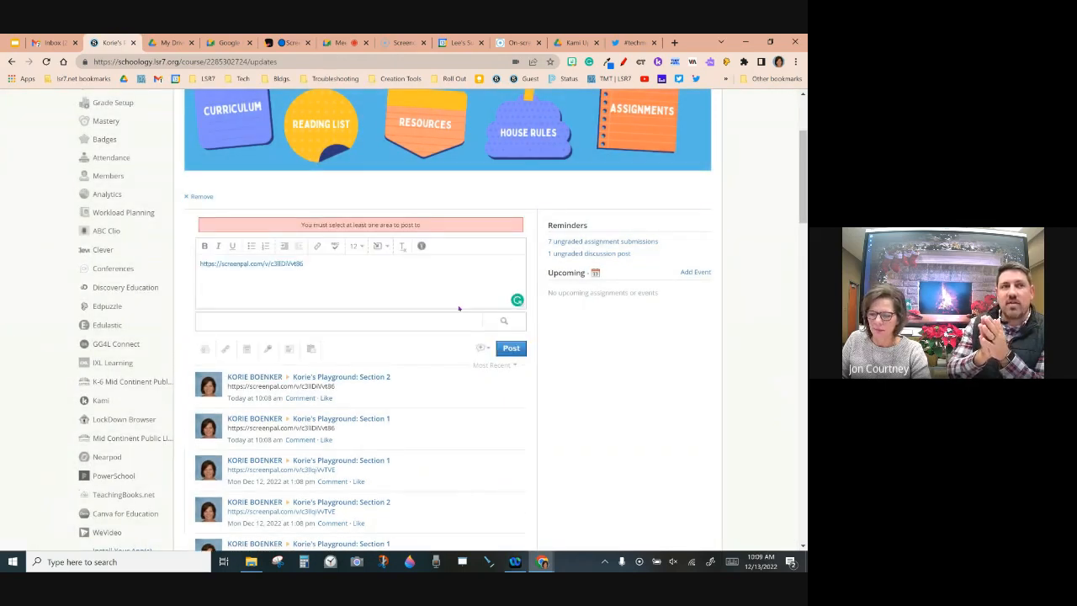
click(379, 321)
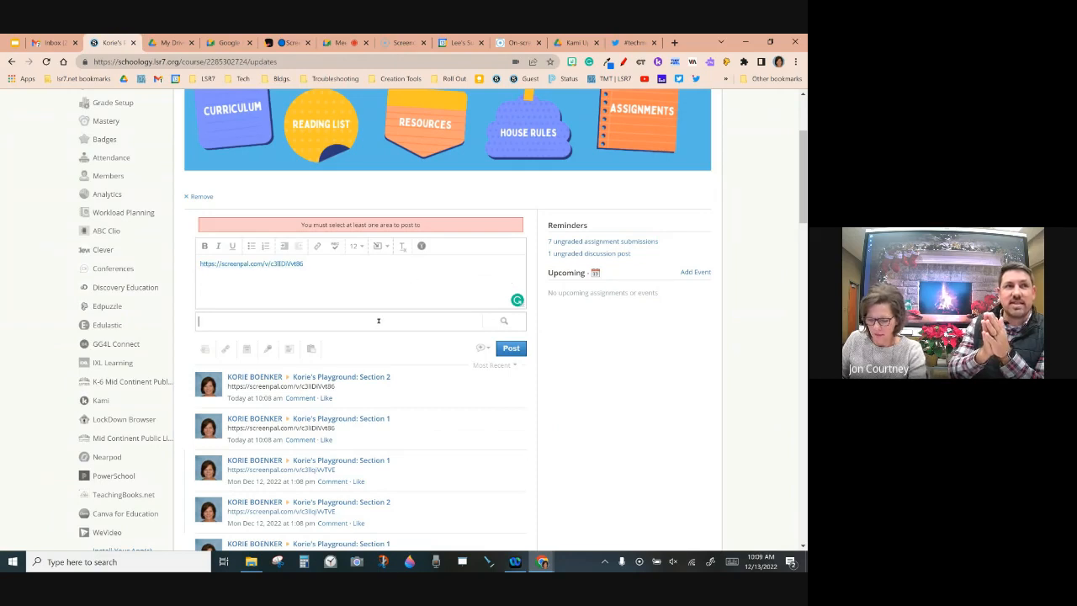
text(kor)
click(355, 341)
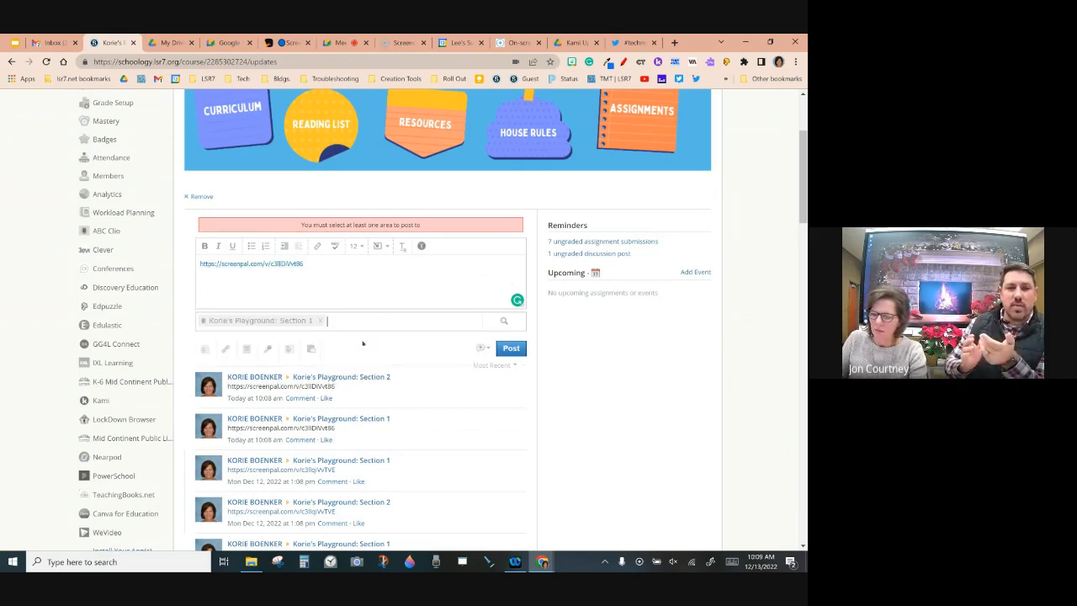
click(521, 347)
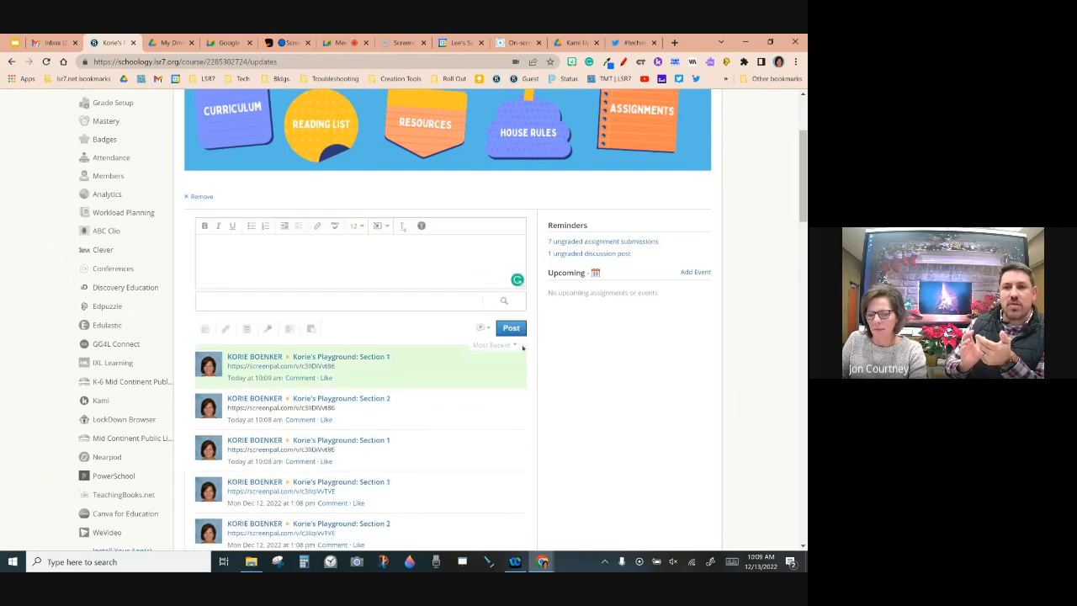
mouse_move(312, 367)
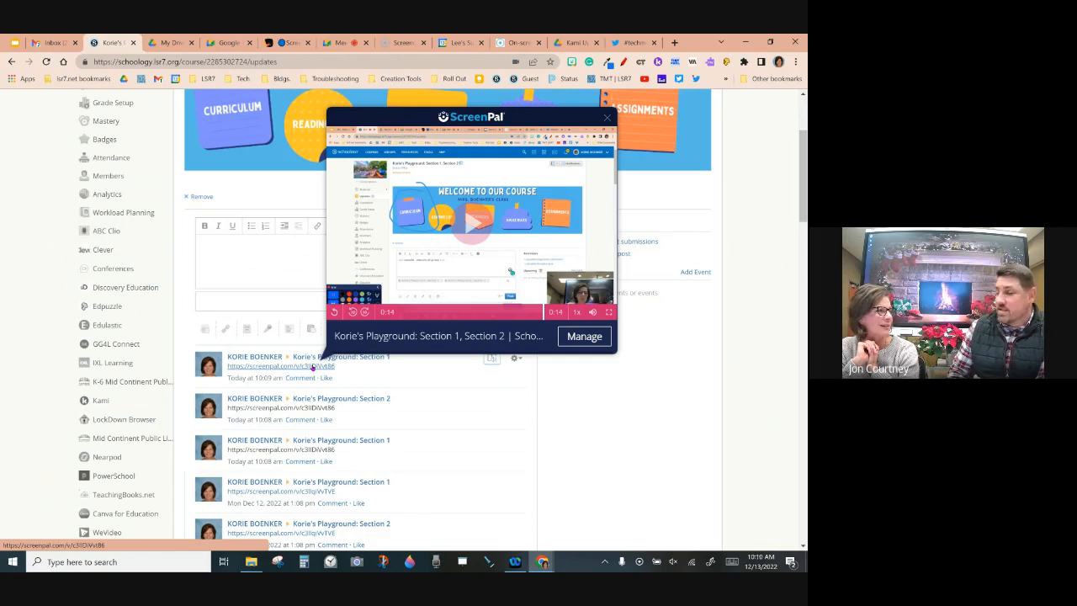
scroll(312, 368, up, 2)
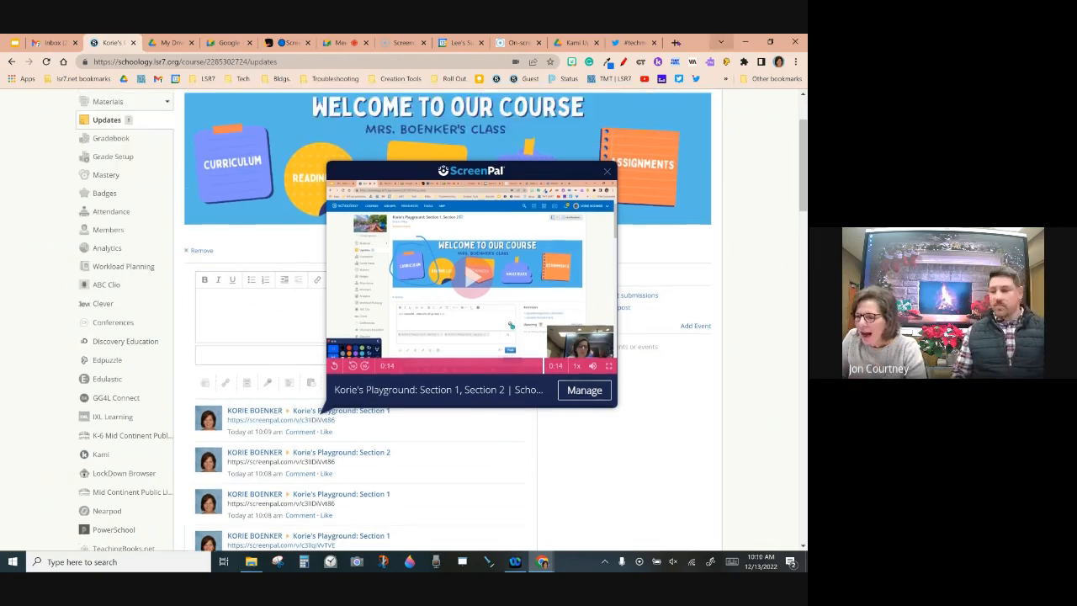
- Create a new Google Docs document in a separate browser tab and enter the text "This is my doc."
click(674, 42)
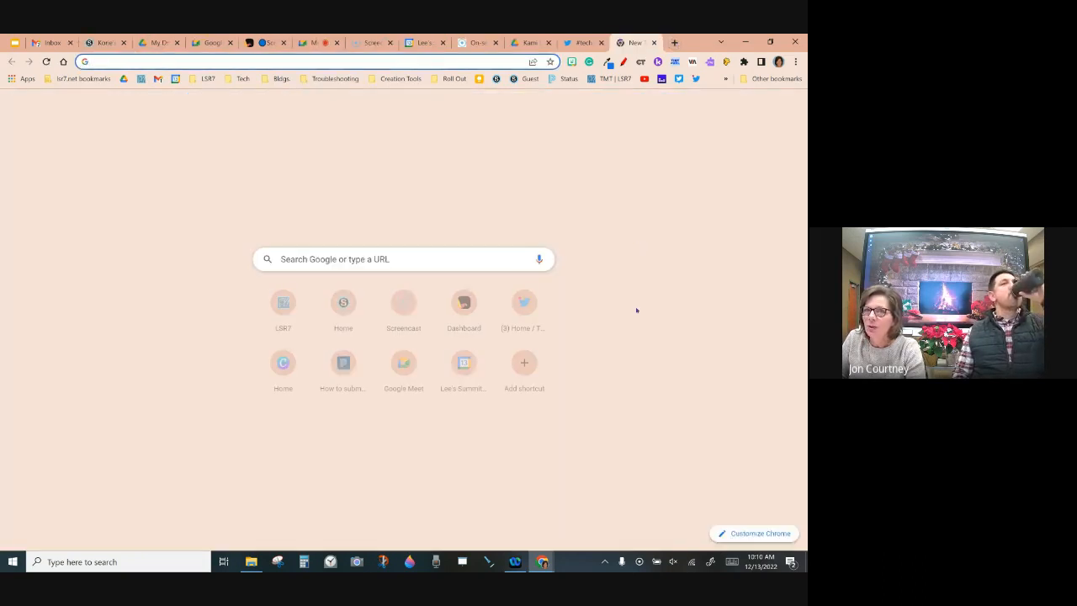
text(docs.new)
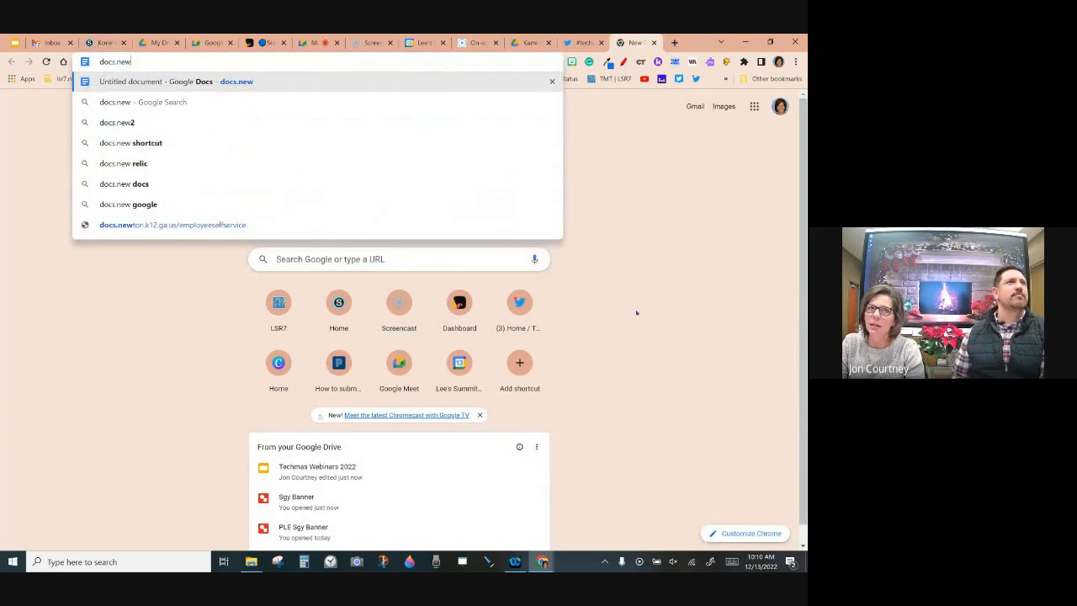
key(Return)
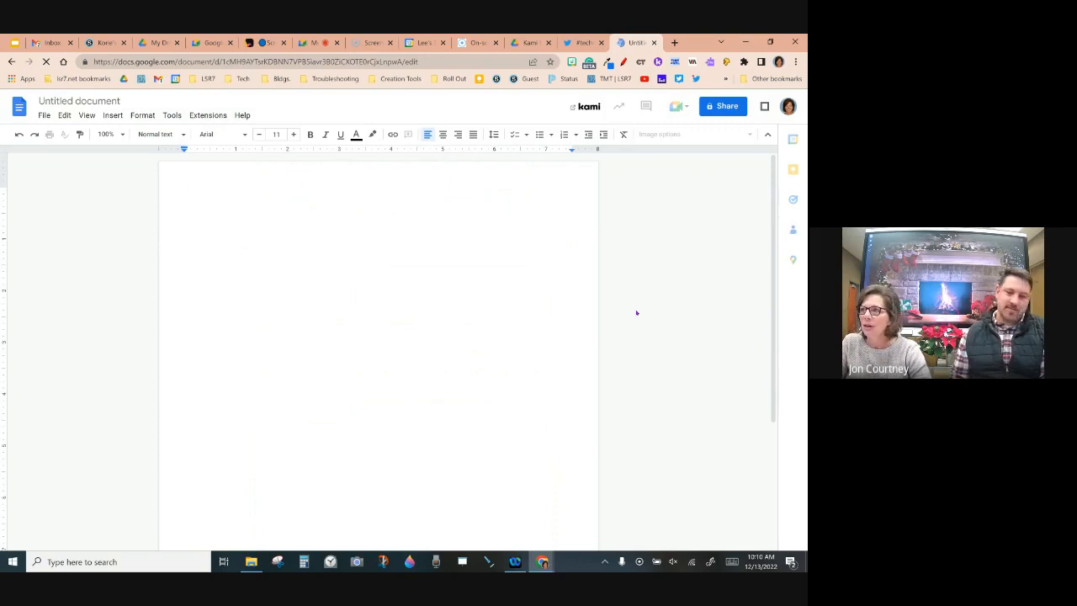
text(This is)
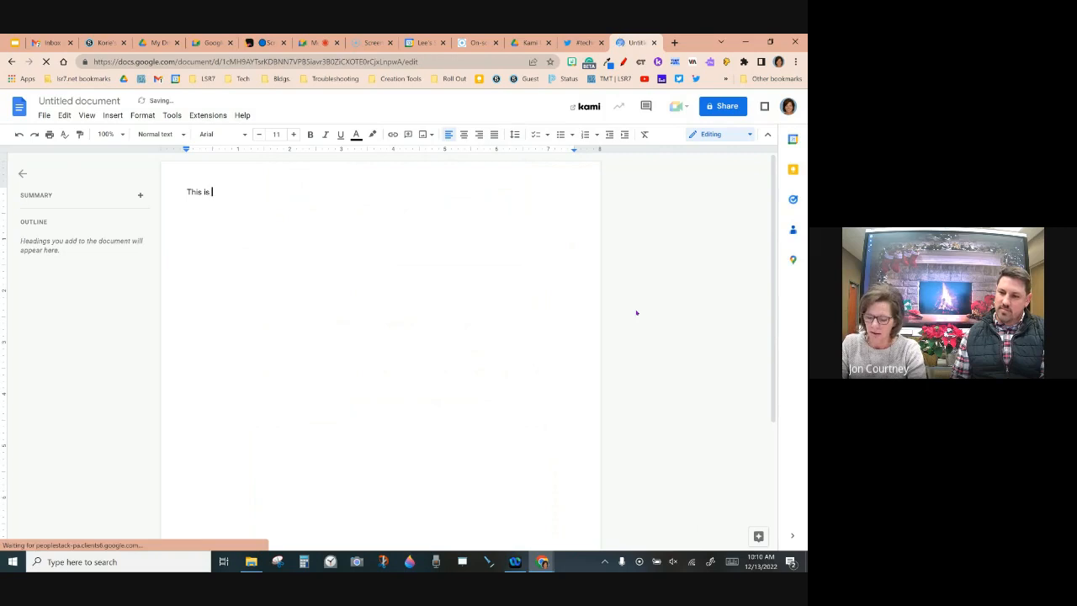
text( my doc.)
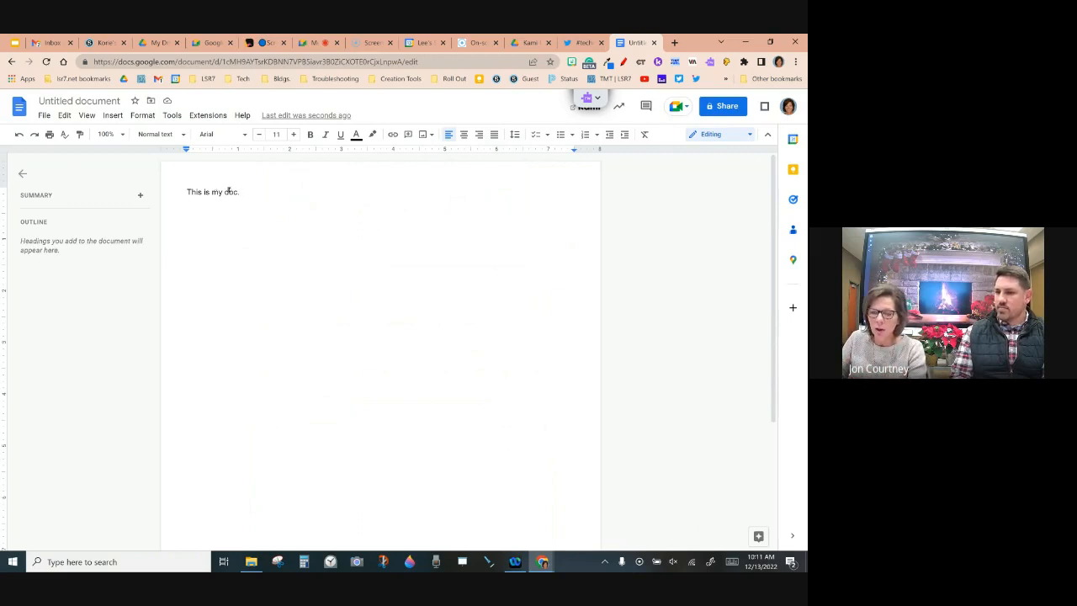
- Add a comment on the word "doc." and start a ScreenPal recording of the entire screen with camera from it
drag(223, 192, 241, 194)
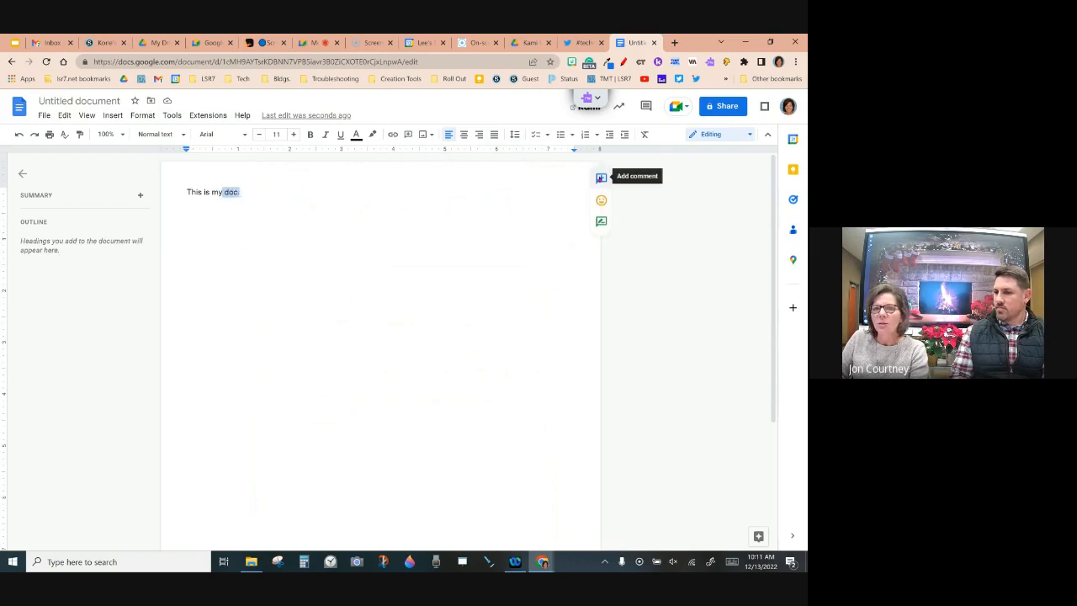
click(601, 177)
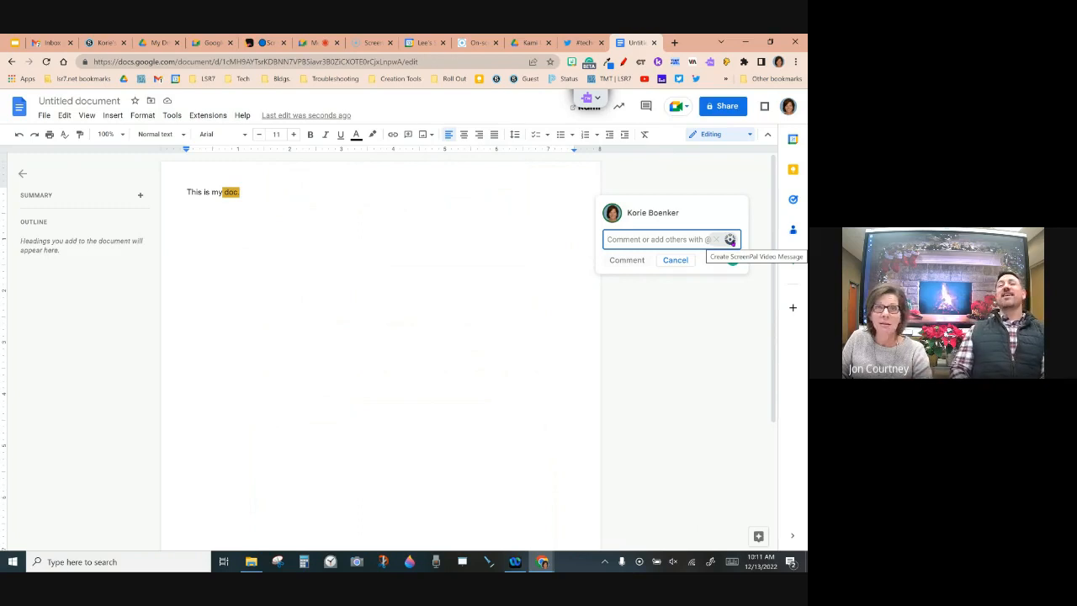
click(730, 240)
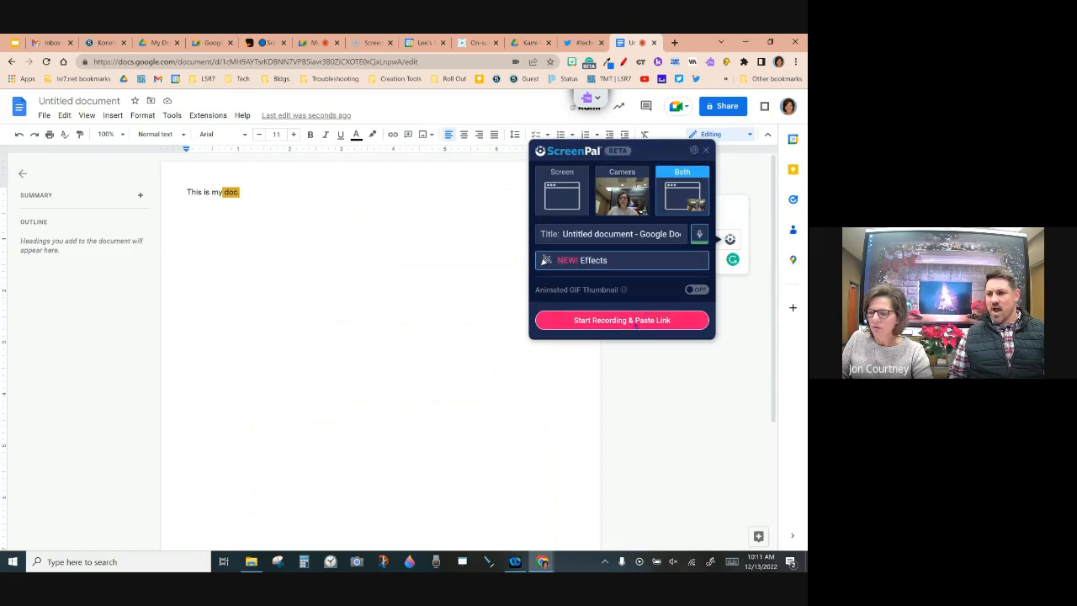
click(635, 323)
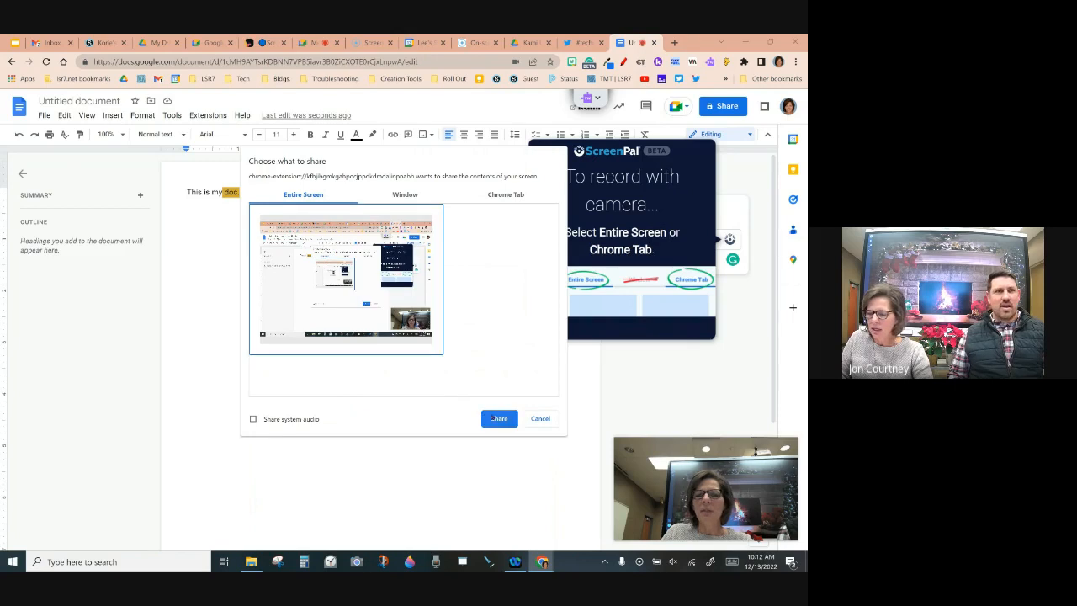
click(499, 418)
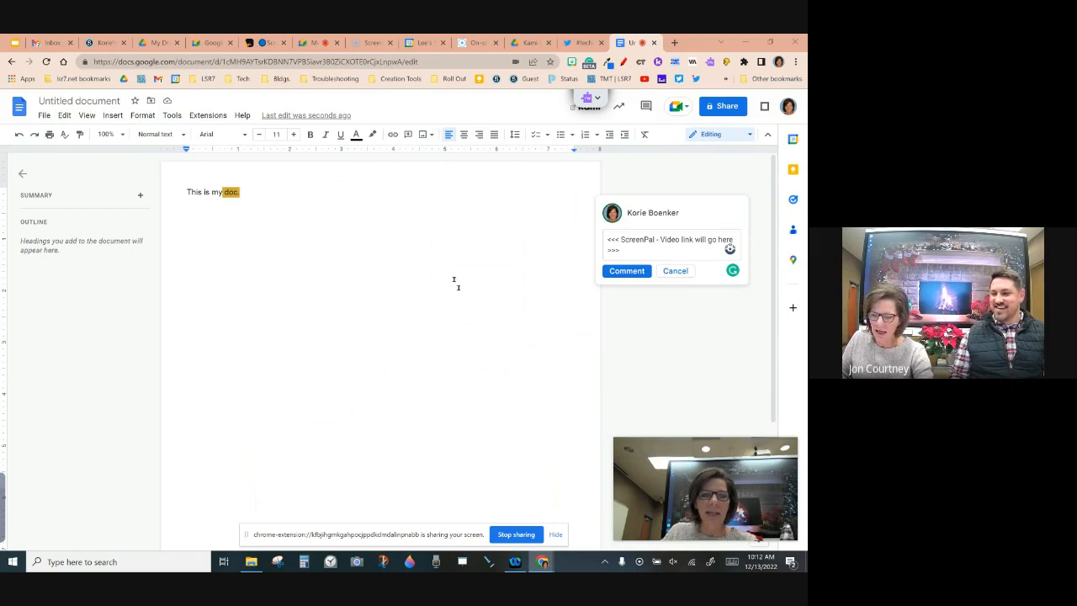
- Finish the ScreenPal screen recording so its video link fills the Google Docs comment, and post the comment
click(555, 534)
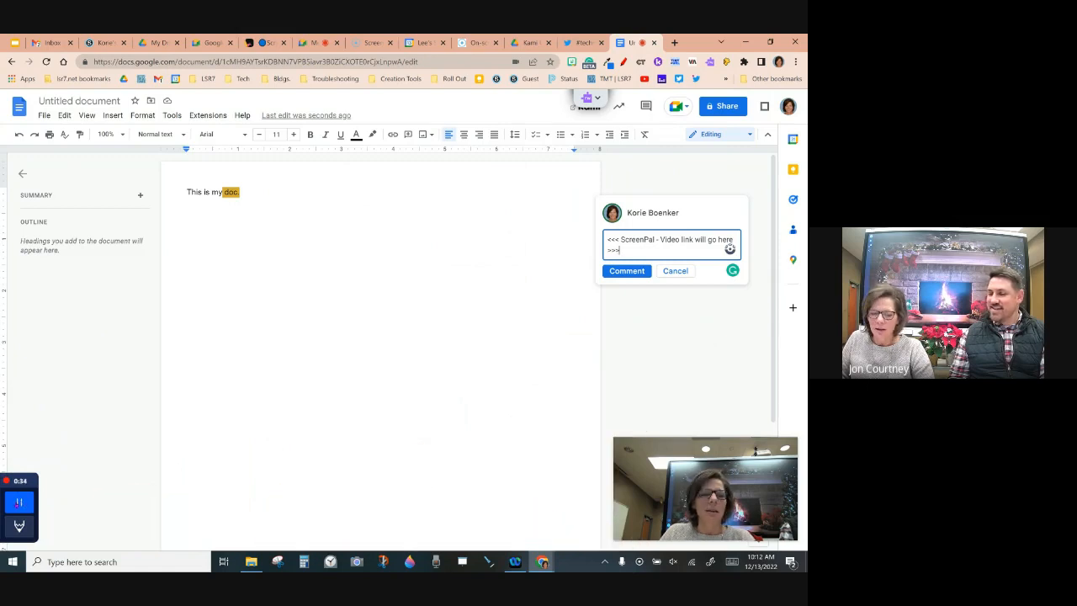
click(19, 503)
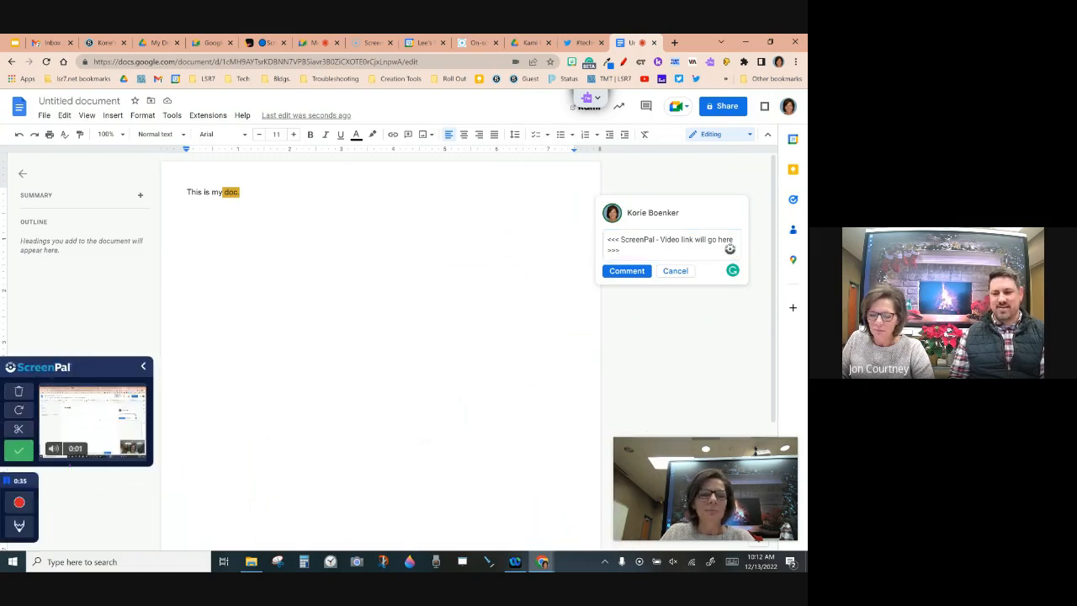
click(20, 451)
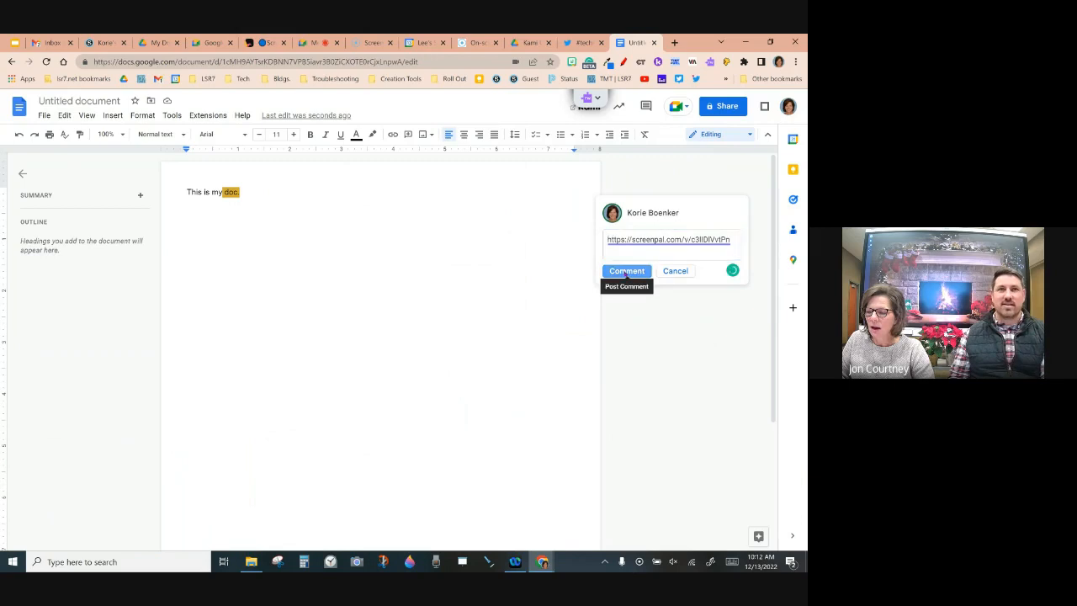
click(627, 271)
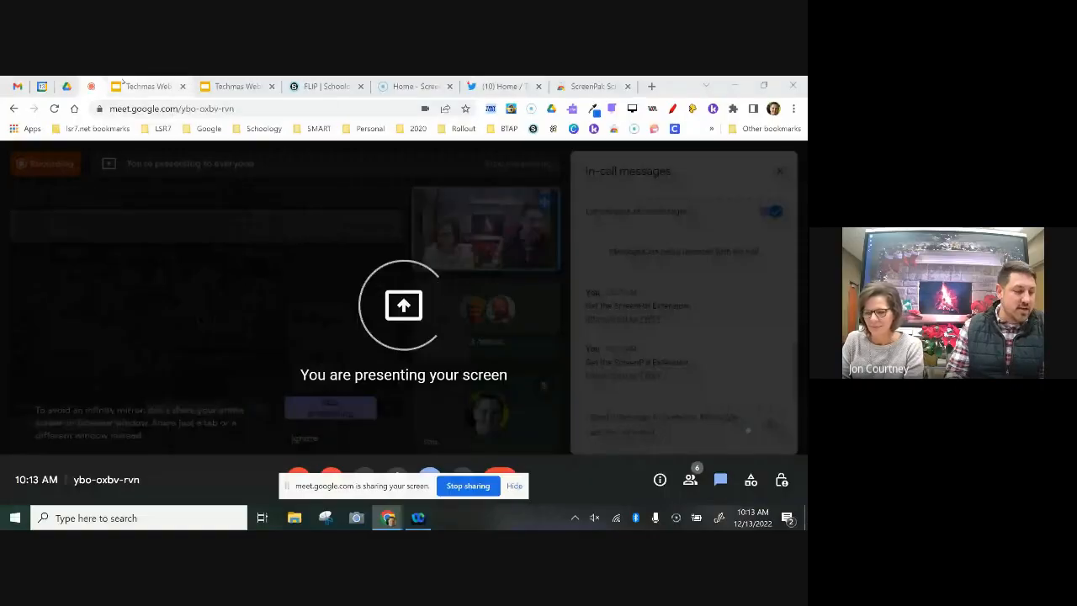
- Switch to the Screencast-O-Matic site, load screencast-o-matic.com/lsr7sd and reach the account's Videos content page
click(135, 85)
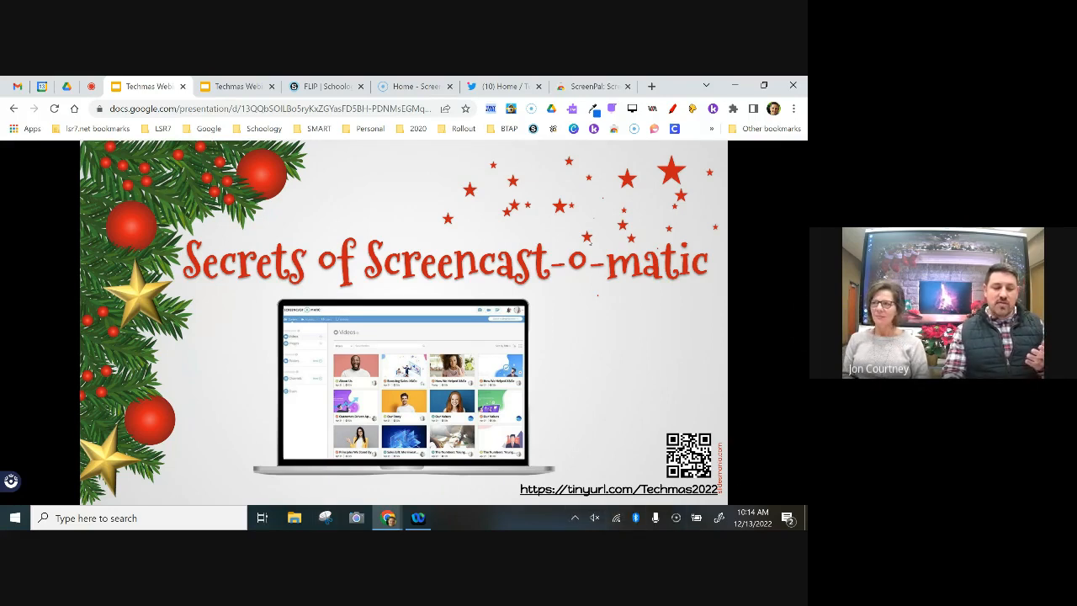
click(412, 85)
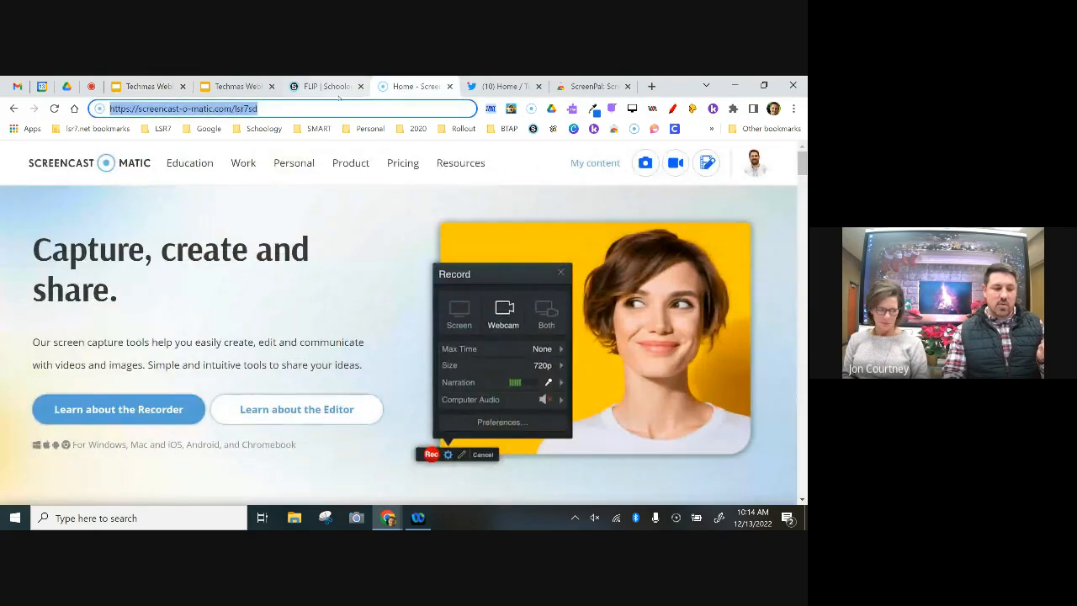
click(291, 110)
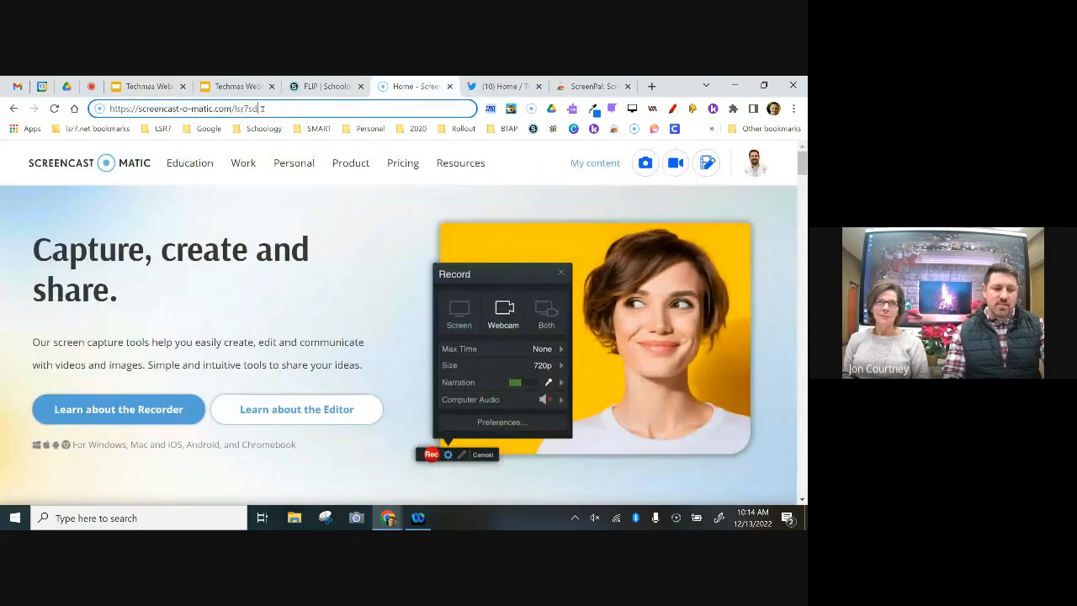
drag(270, 108, 234, 108)
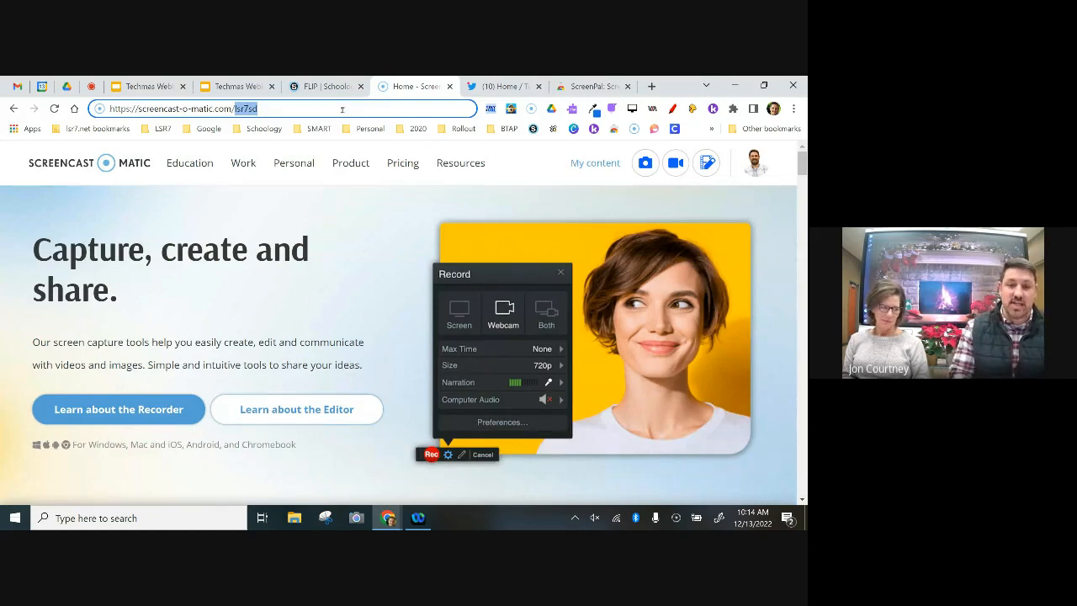
key(Return)
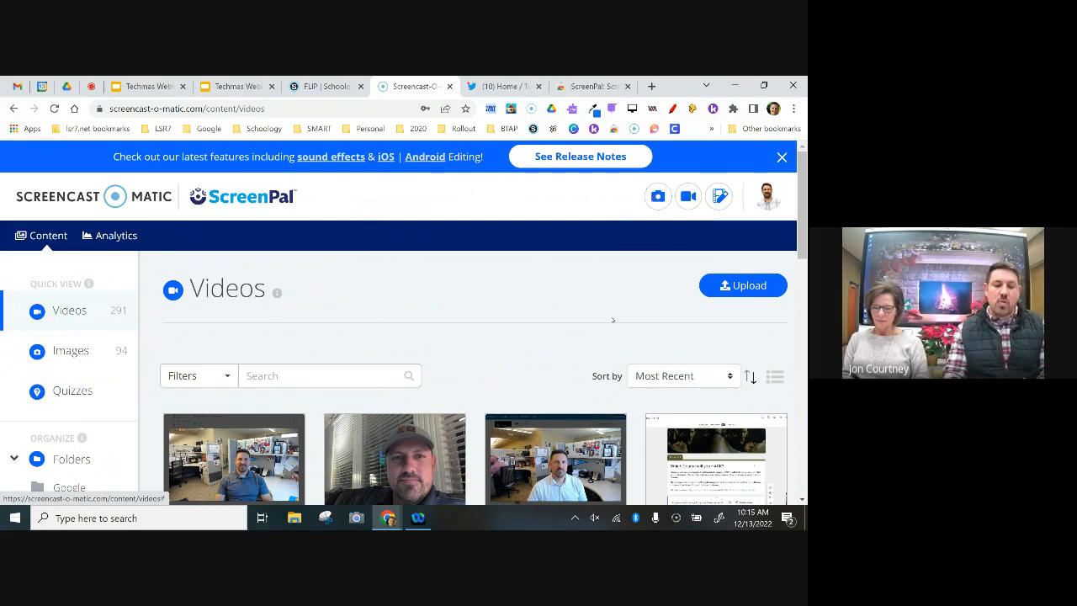
- Move the Screencast-O-Matic icon from the hidden system tray icons onto the visible taskbar area and launch its manager
click(575, 519)
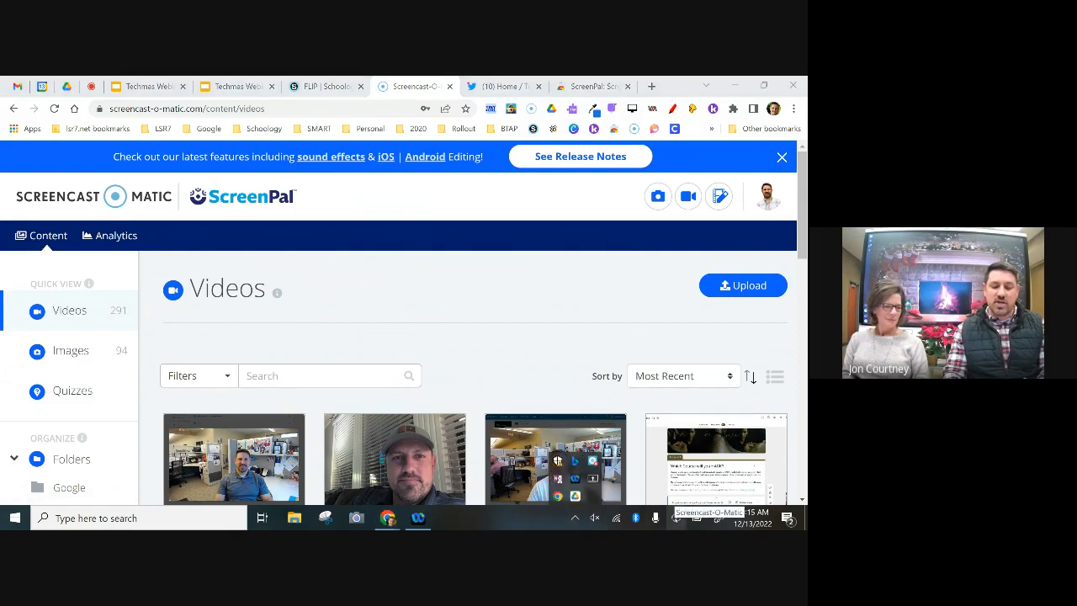
drag(648, 498, 658, 524)
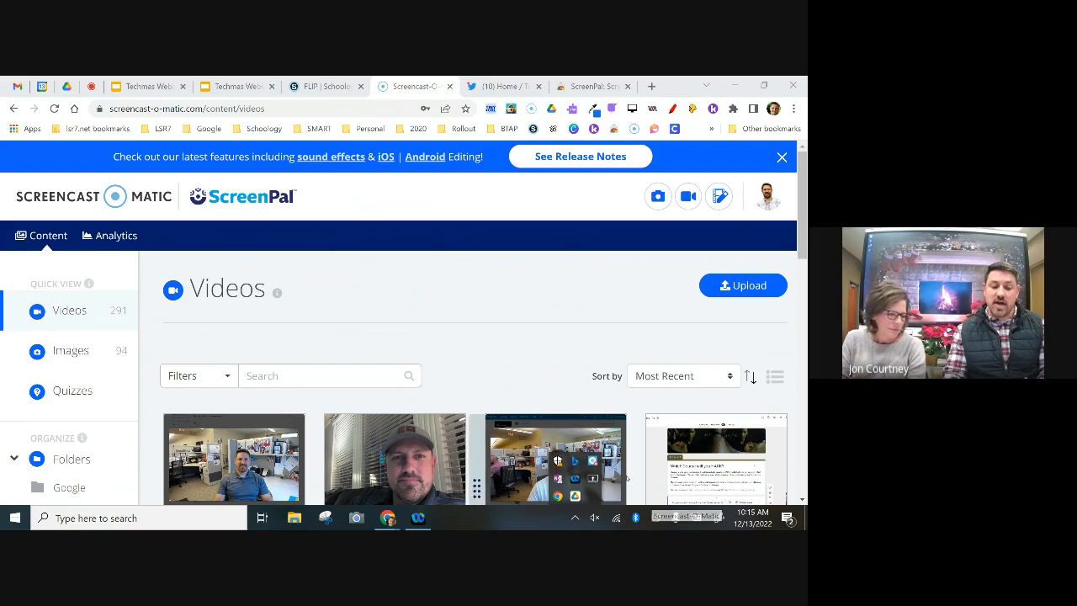
click(656, 517)
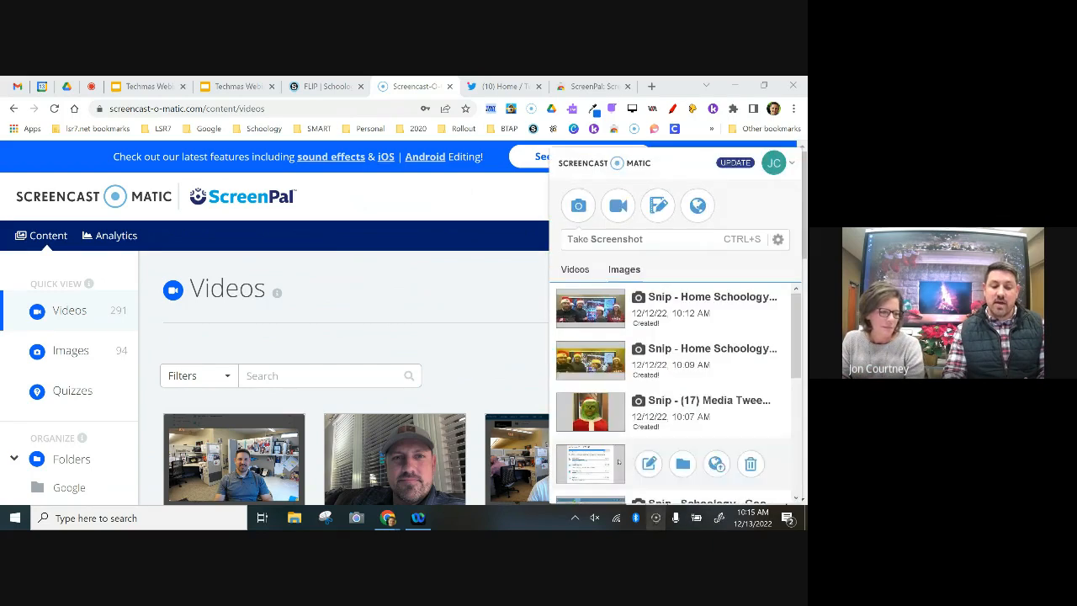
- Look through the saved images in the Screencast-O-Matic manager and preview the "Snip - Home Schoology - Google Chrome (12)" image
mouse_move(609, 330)
scroll(608, 331, down, 4)
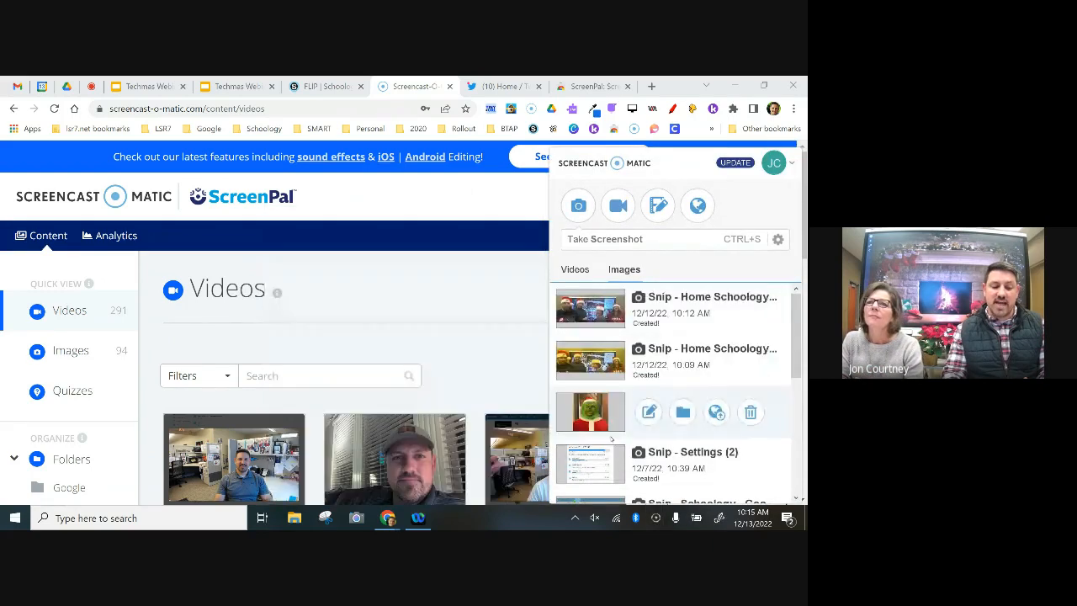
scroll(598, 362, up, 4)
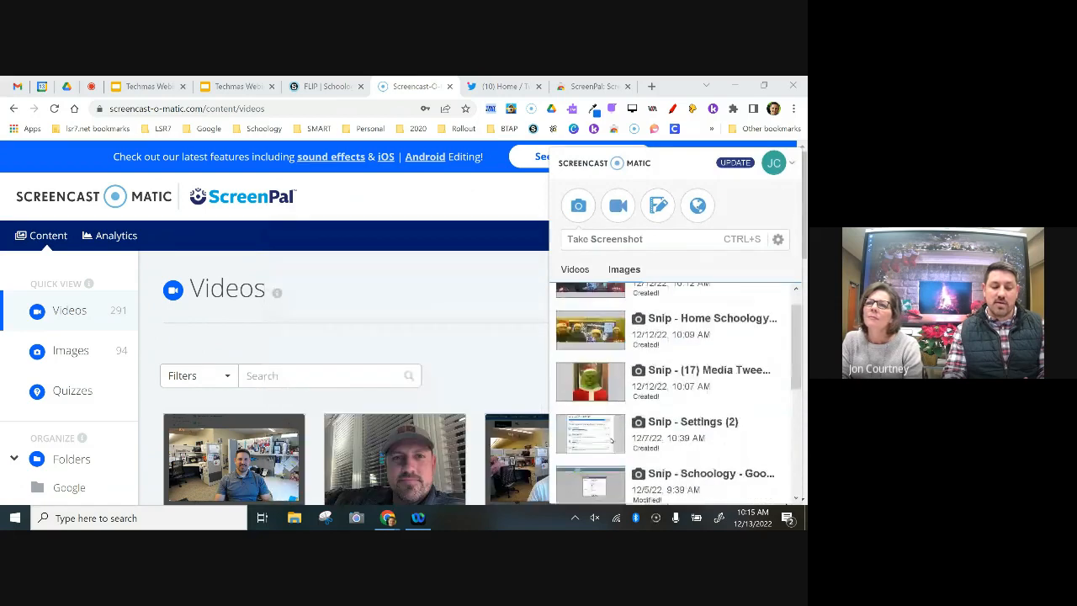
mouse_move(595, 355)
mouse_move(598, 310)
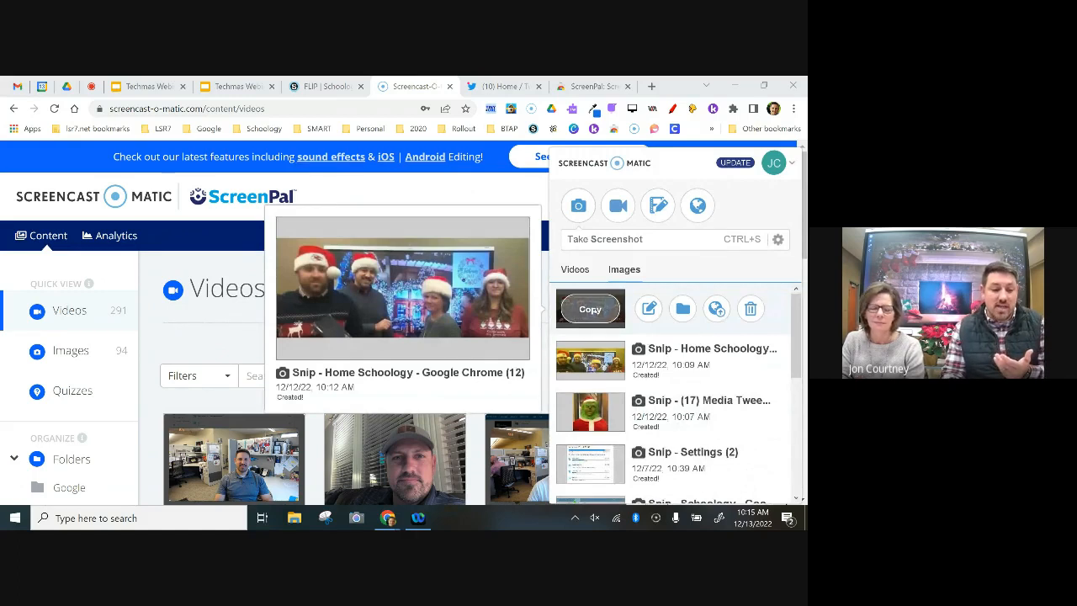
- Create a new Google Slides presentation from slides.new in a separate browser tab and paste the group photo snip on the first slide
click(652, 86)
click(652, 86)
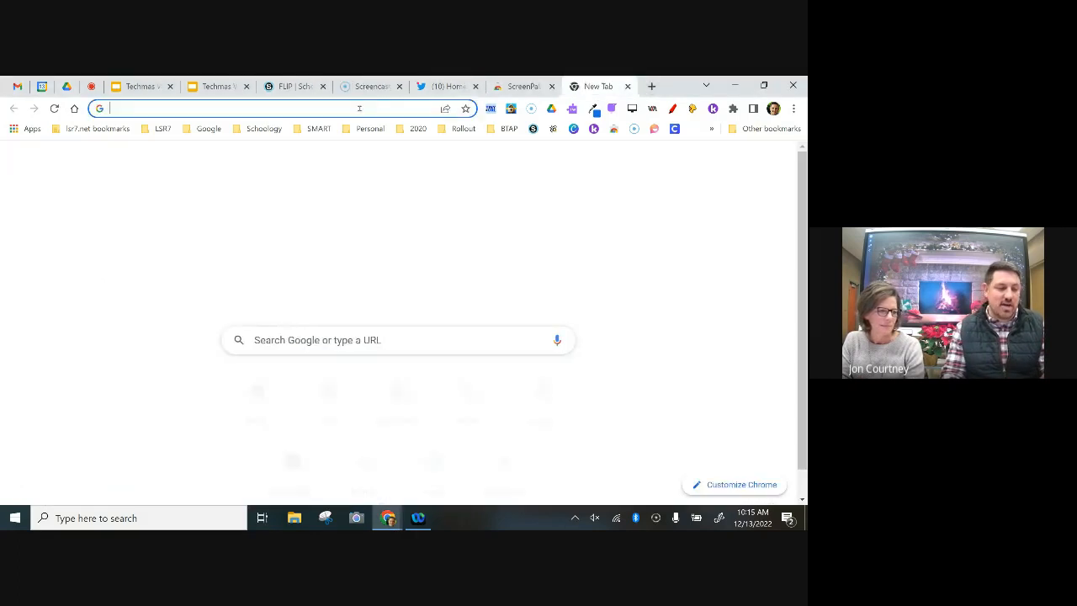
click(357, 108)
text(slid)
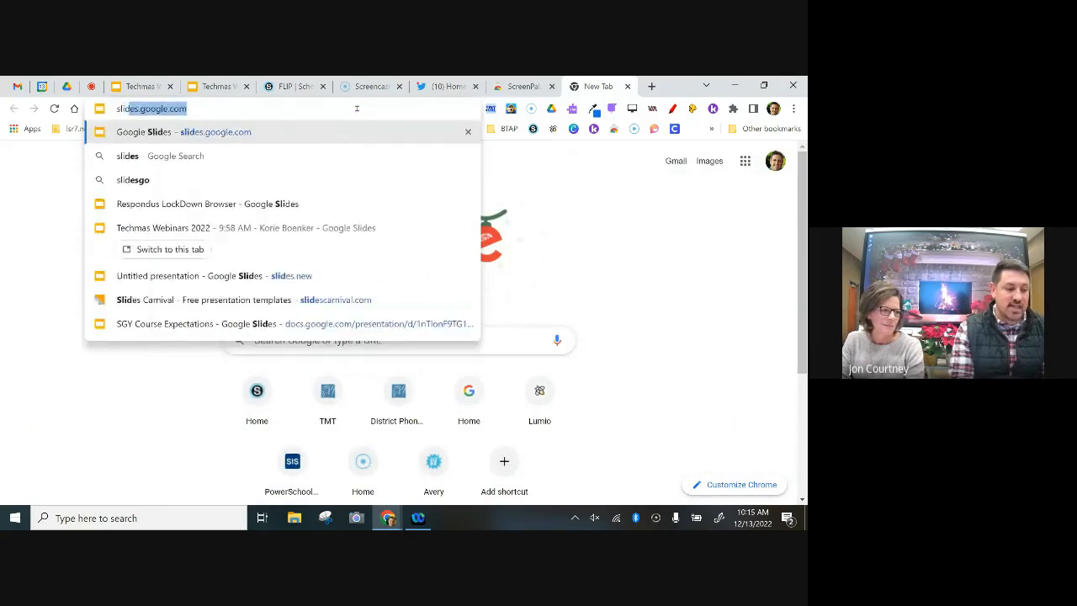
text(es.new)
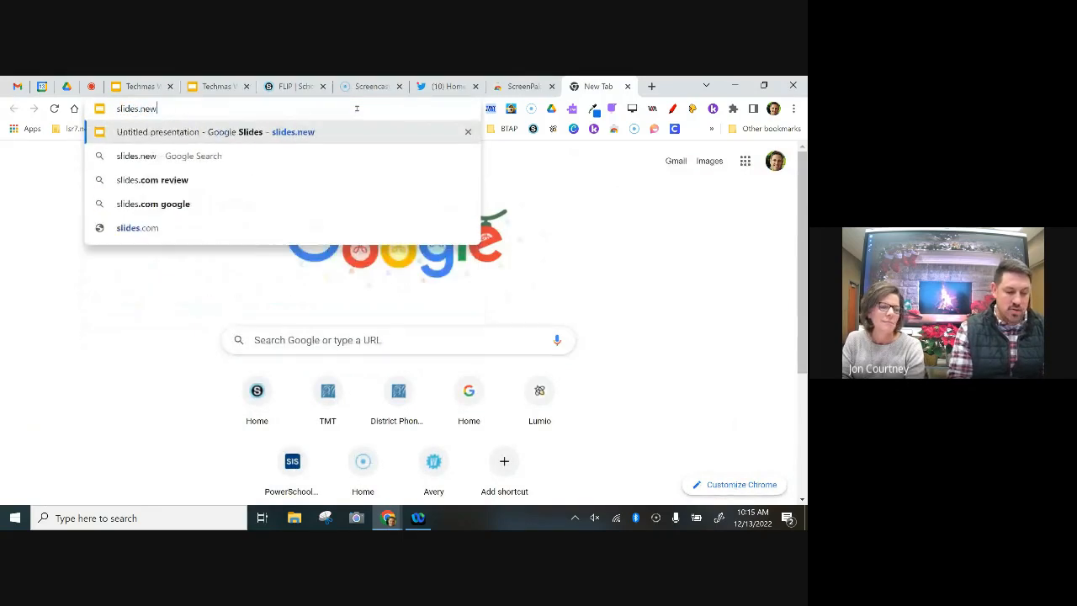
key(Return)
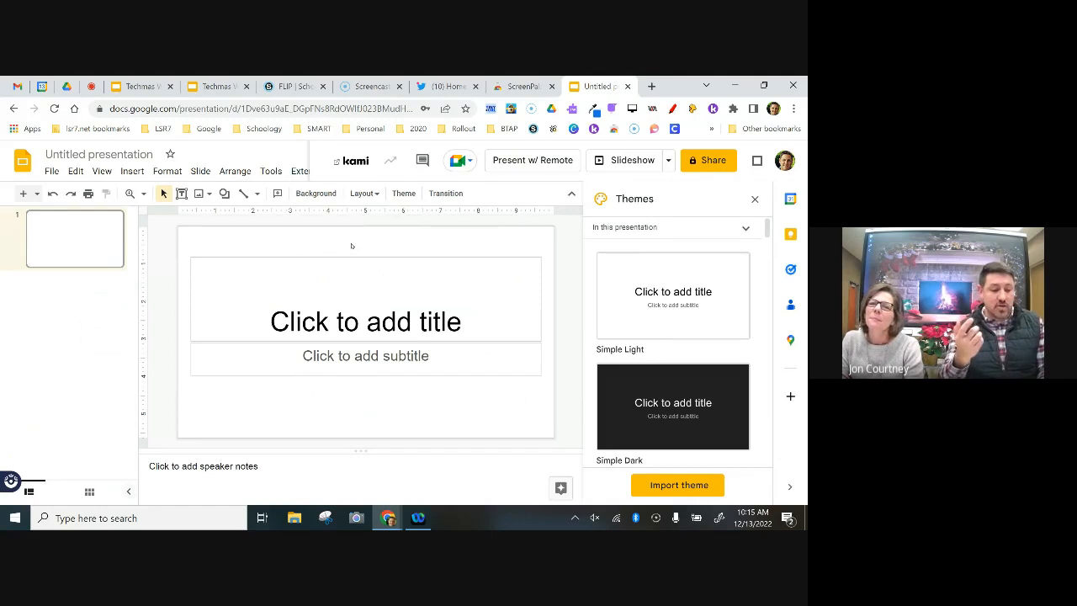
key(ctrl+v)
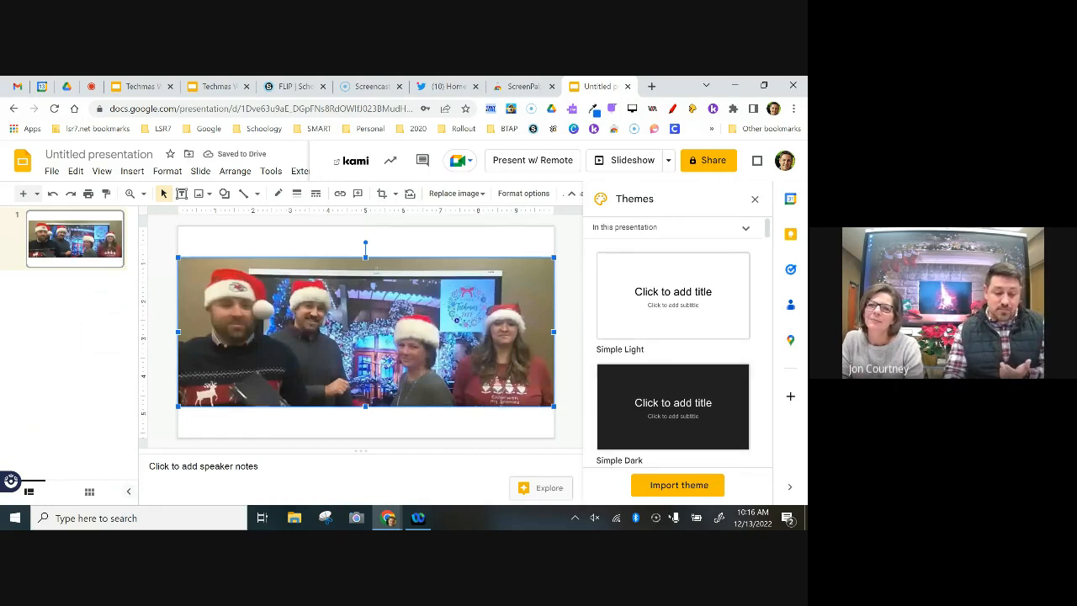
- Copy the Grinch snip from the Screencast-O-Matic manager and paste it on a new second slide
click(656, 518)
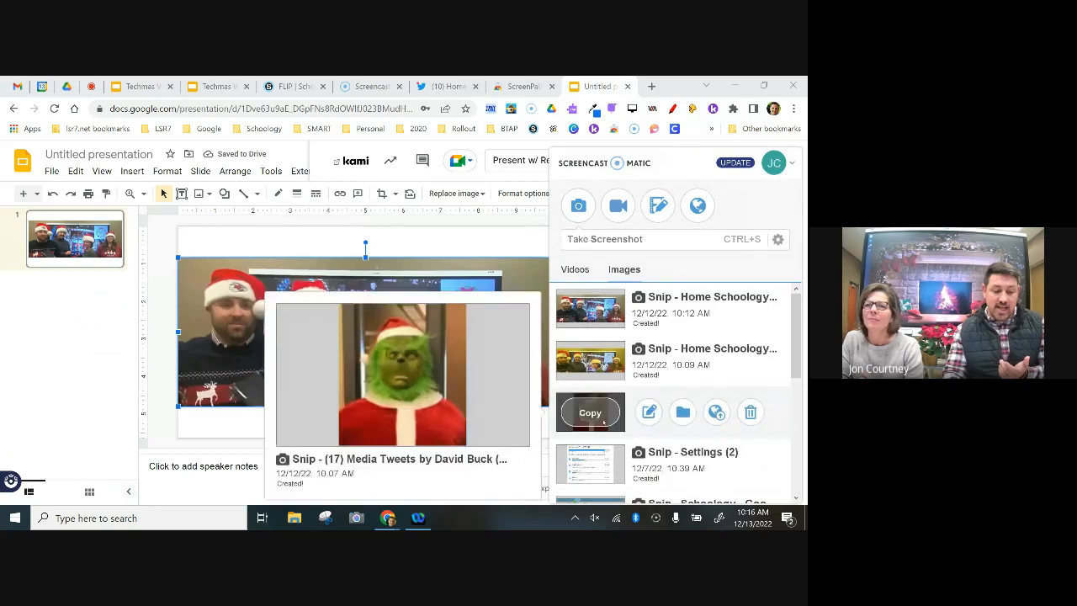
click(590, 412)
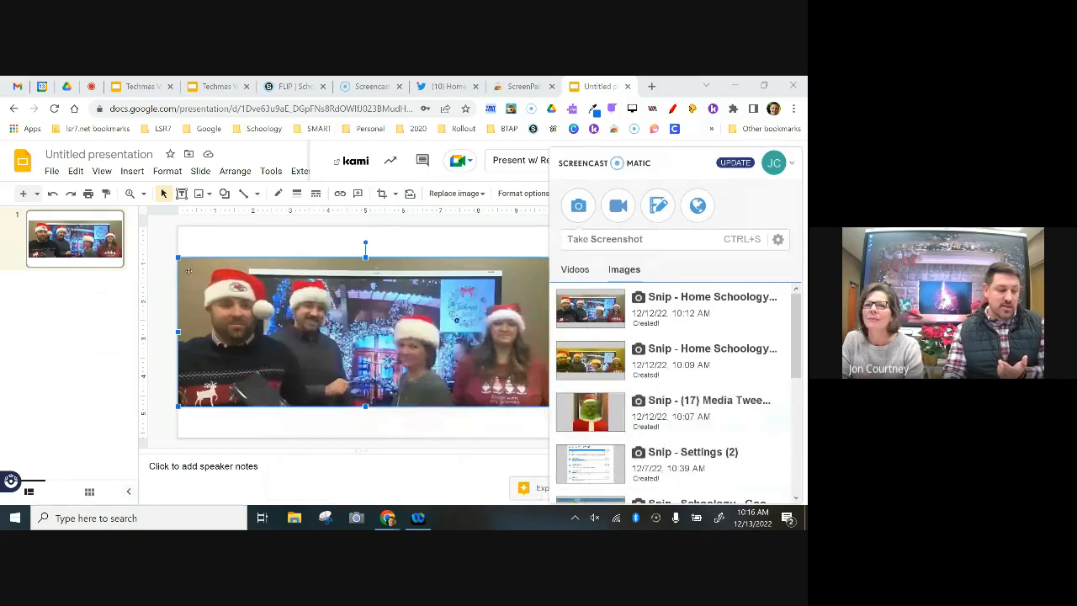
click(256, 426)
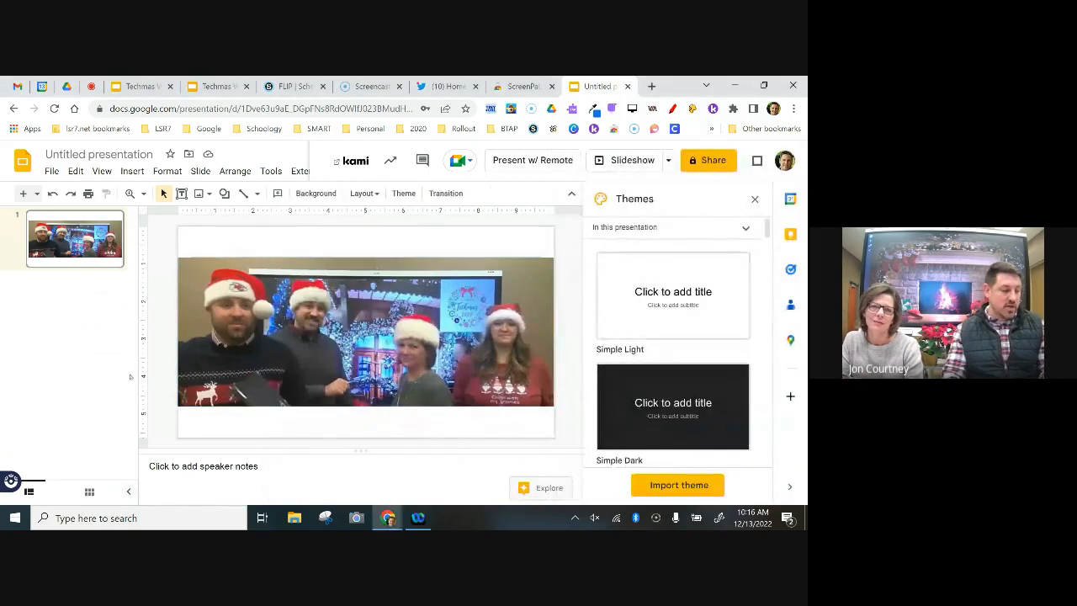
click(23, 192)
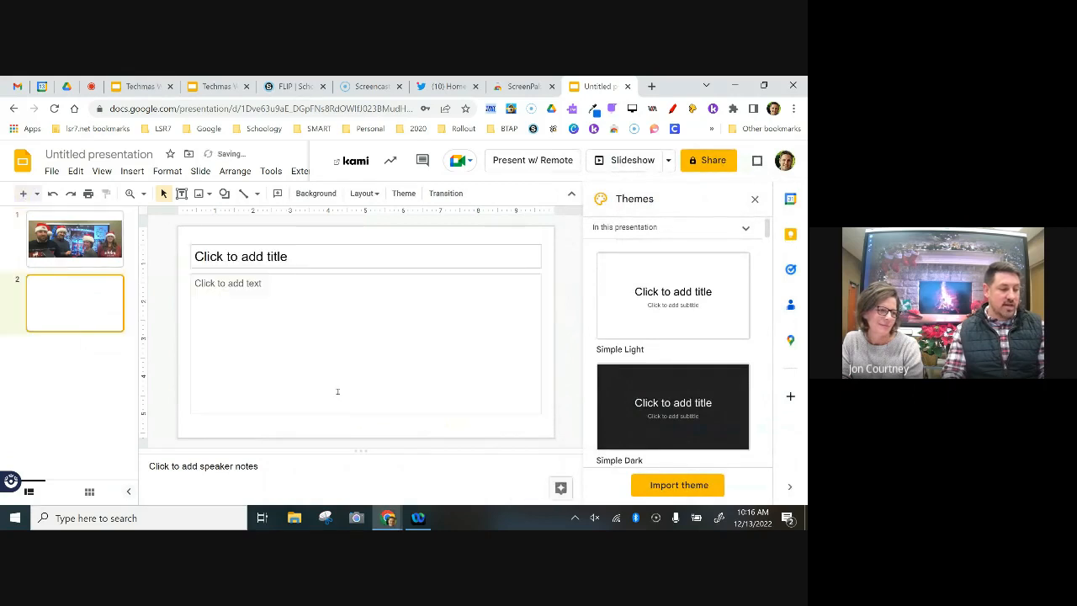
key(ctrl+v)
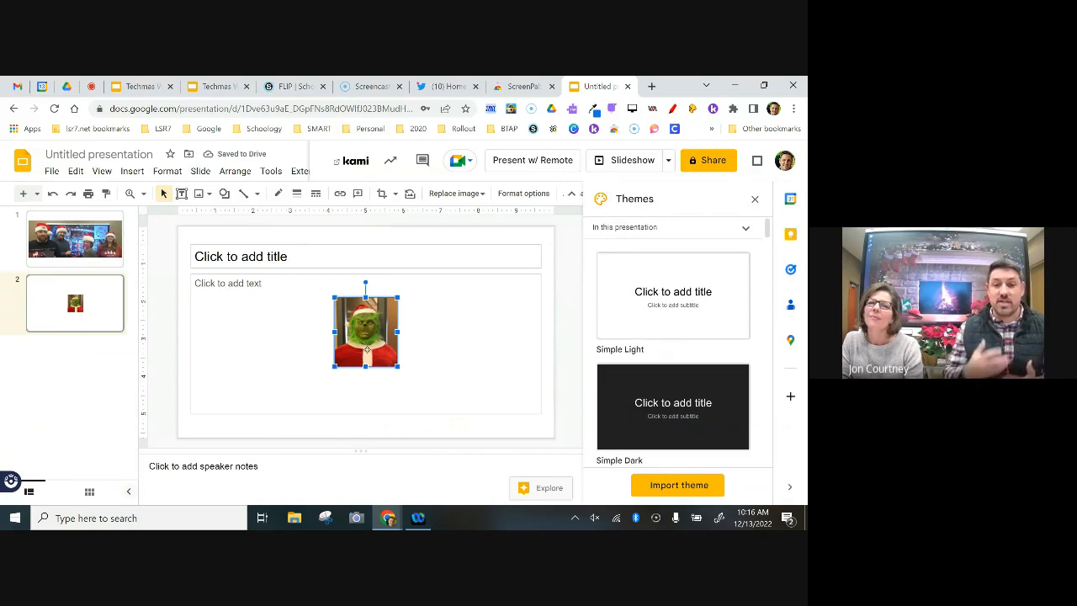
- Reopen the Screencast-O-Matic manager and copy the "Snip - Home Schoology - Google Chrome (11)" image
click(657, 519)
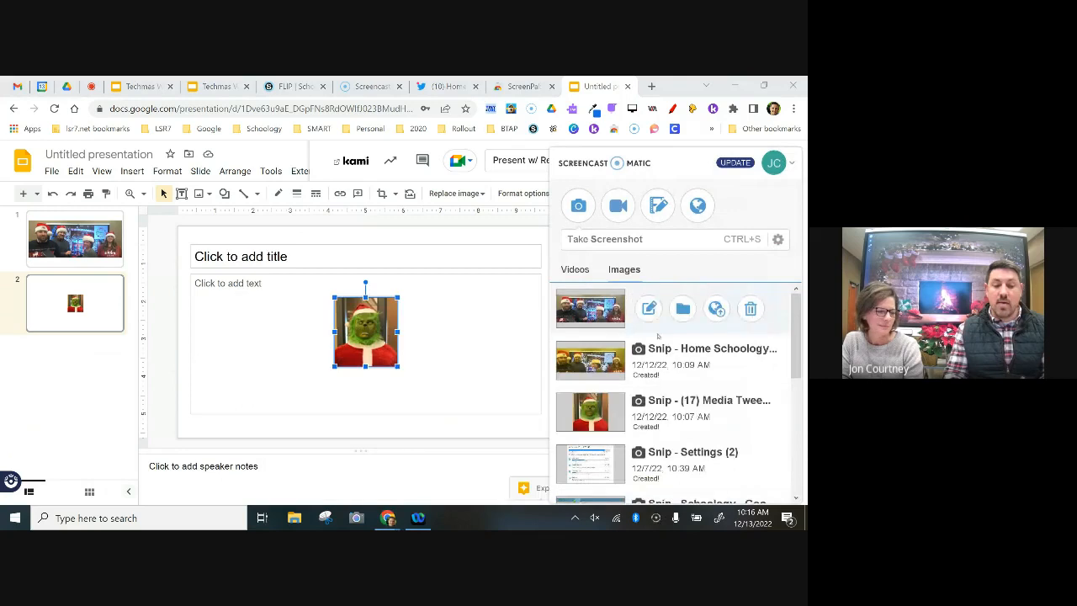
mouse_move(649, 340)
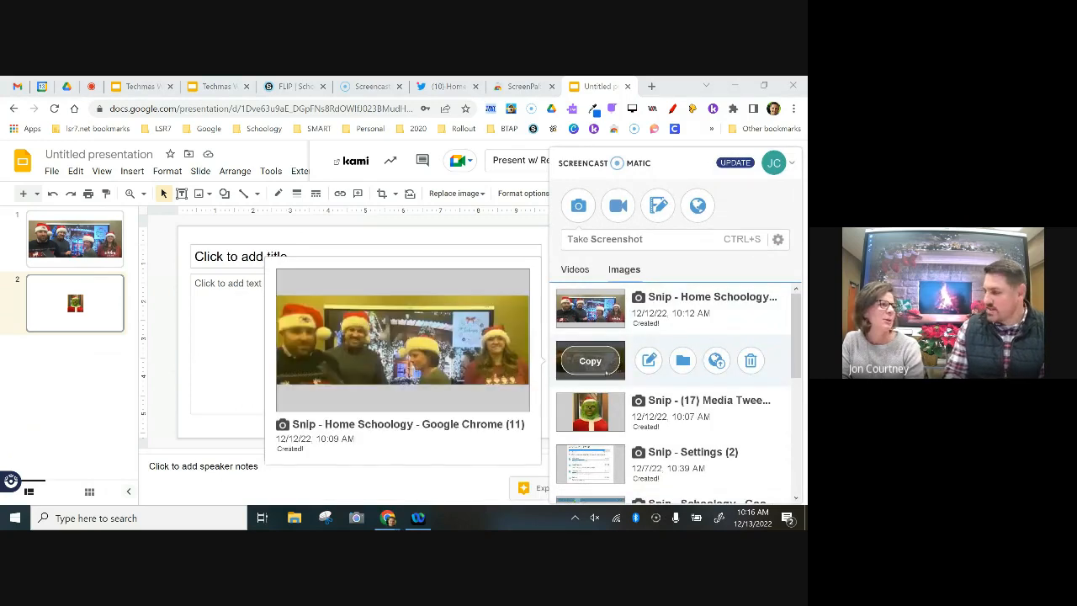
click(606, 368)
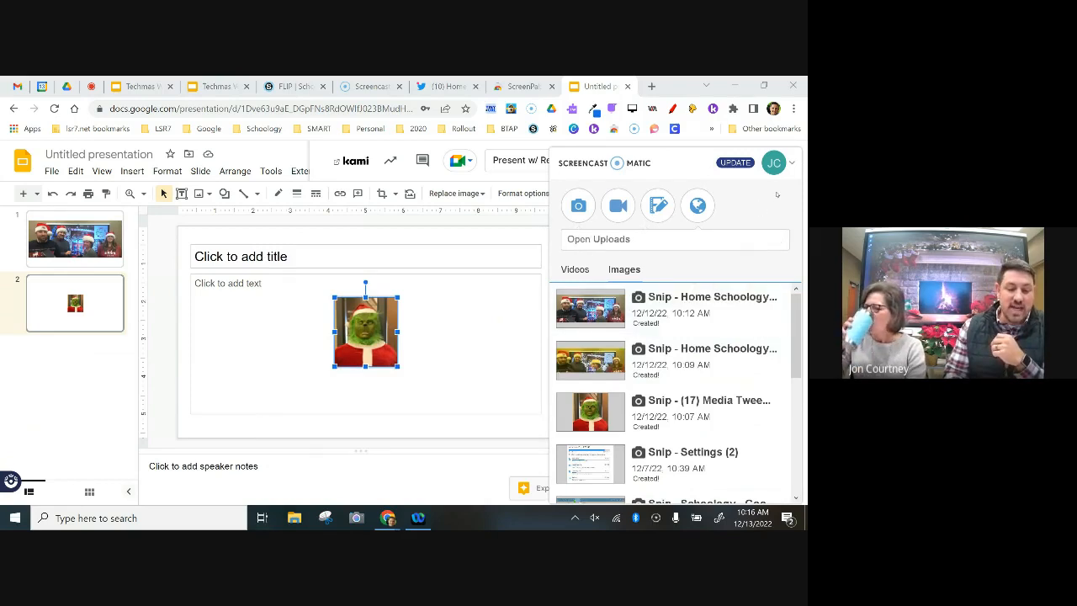
- Examine the Screencast-O-Matic preferences, covering the startup option and the system-wide shortcuts for the recorder and screenshot tool
click(791, 164)
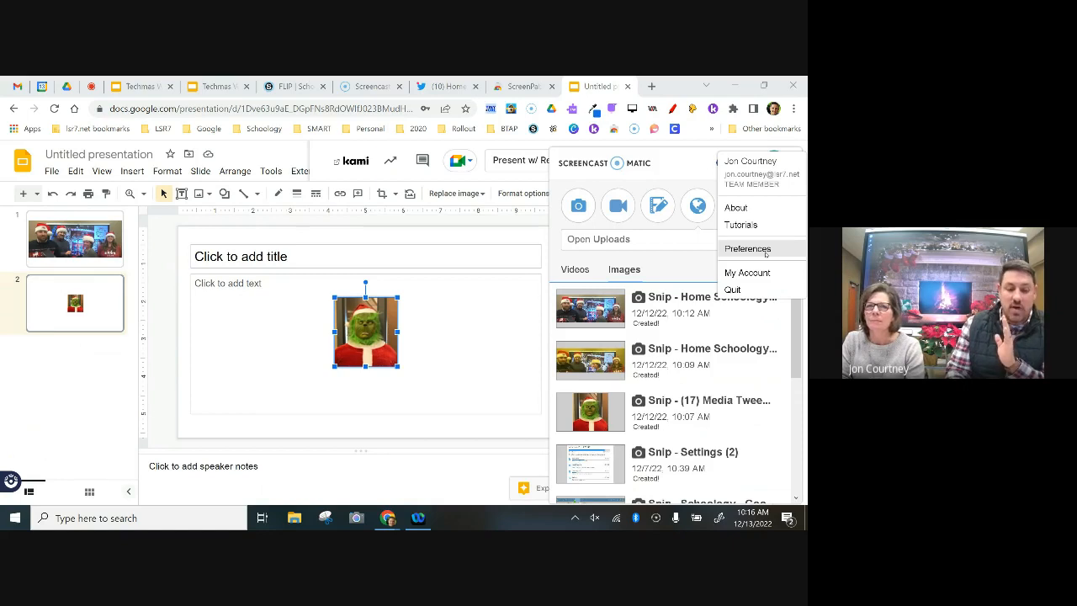
click(748, 249)
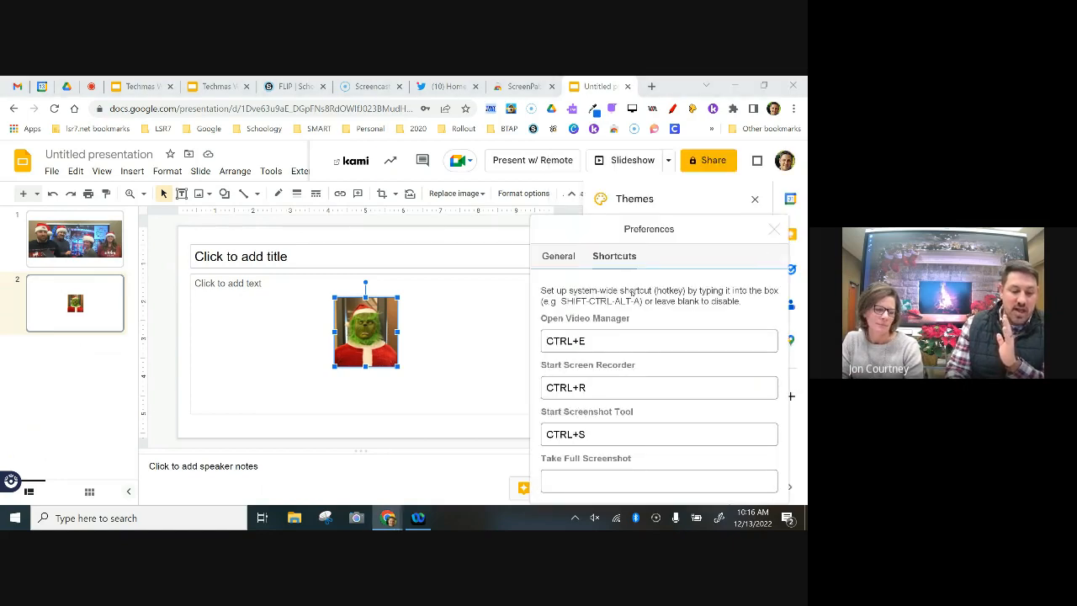
click(555, 256)
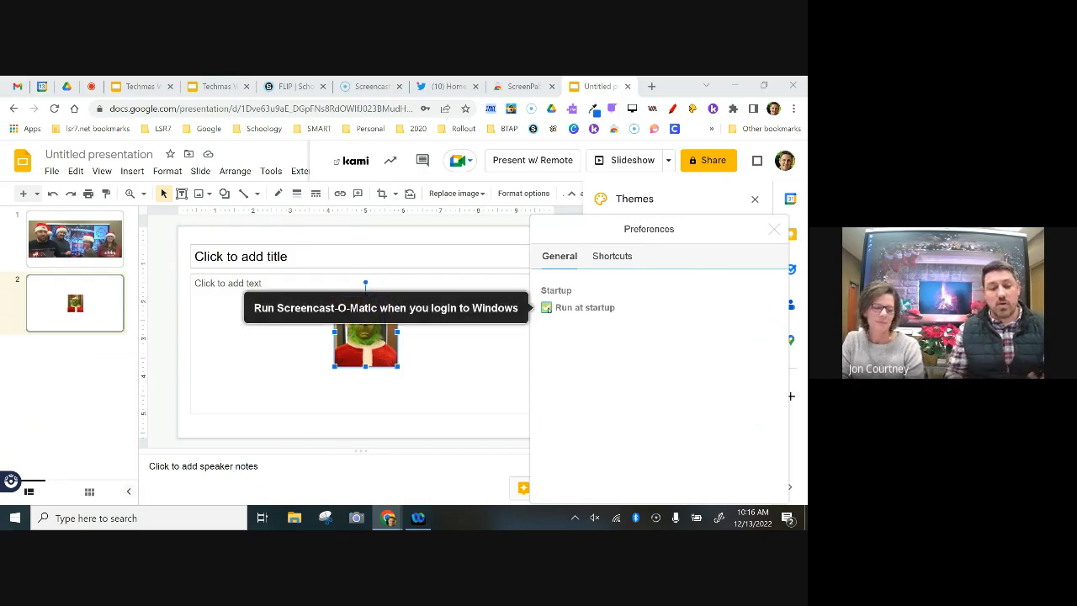
click(626, 259)
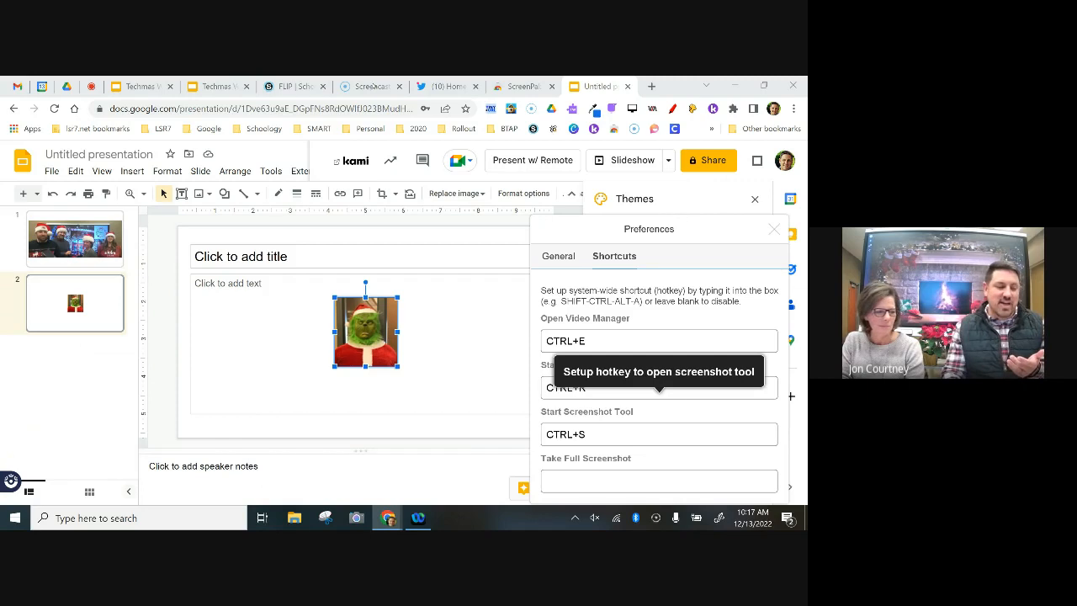
- Close the Screencast-O-Matic preferences and display the playground course's materials in Schoology
click(284, 87)
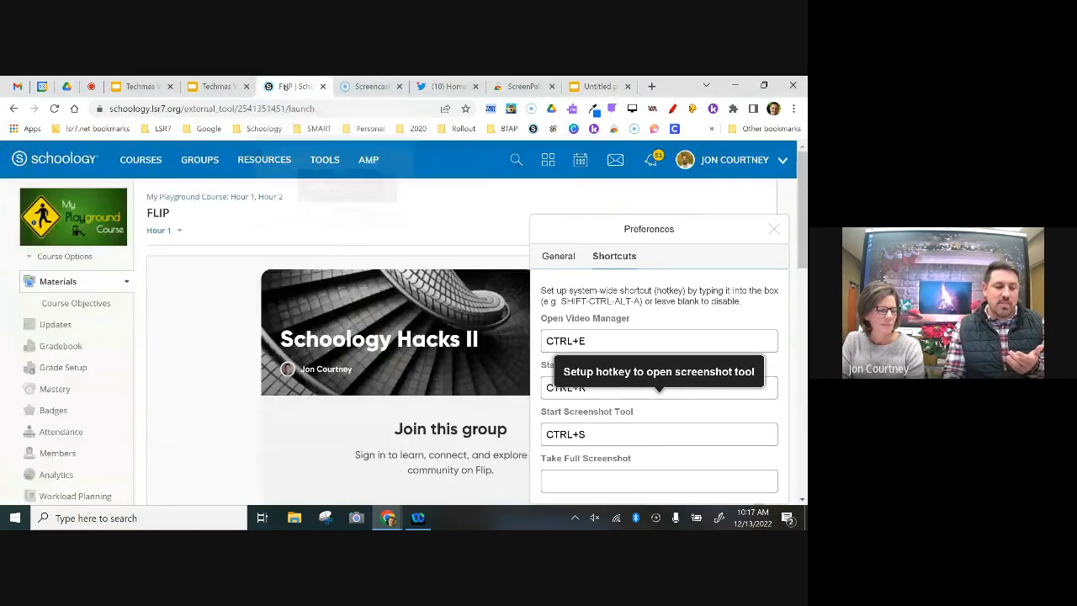
click(774, 229)
key(Escape)
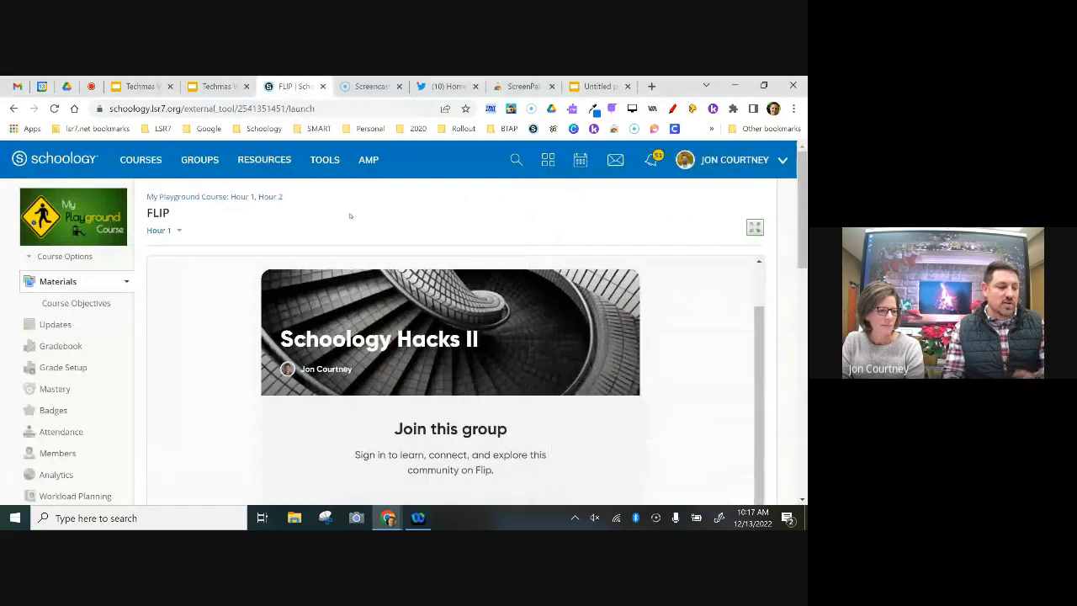
click(59, 283)
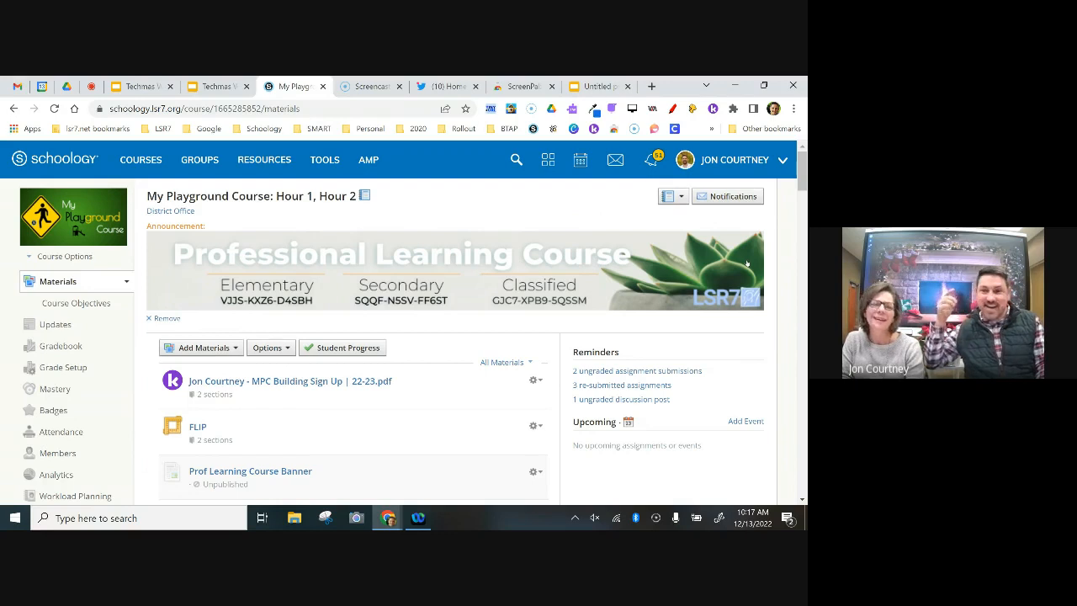
- Capture a screenshot of the course page from the Schoology header down to the materials list and open it in the maximized image editor
key(Print)
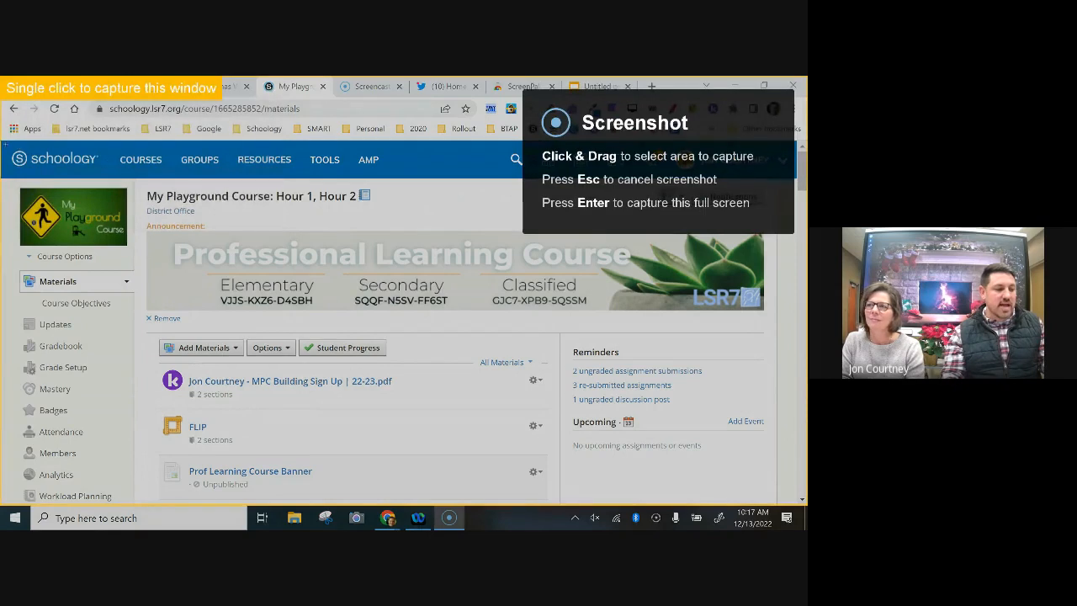
drag(5, 143, 552, 491)
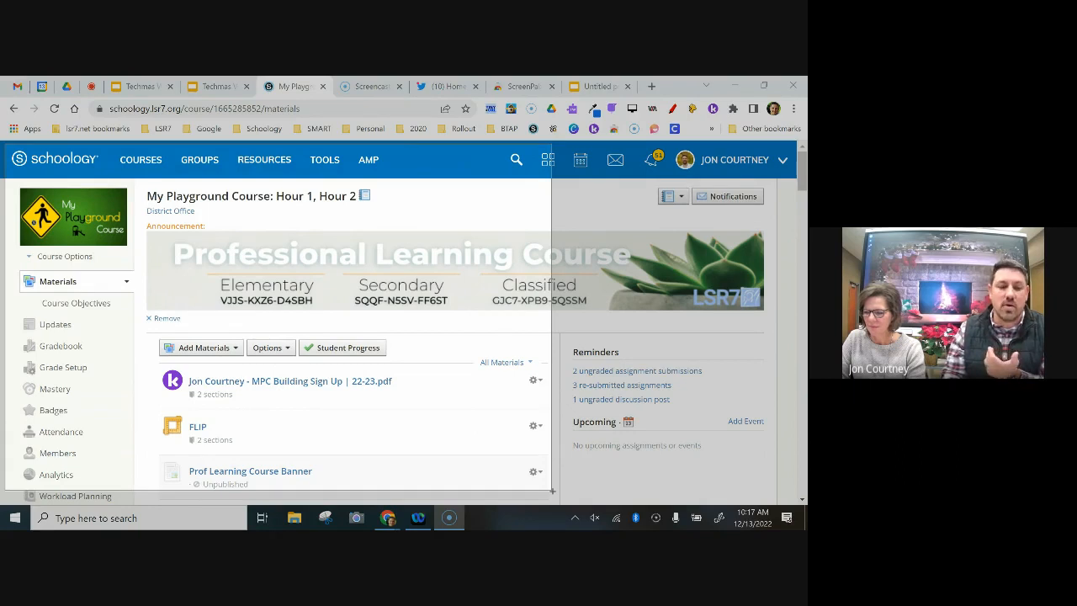
drag(552, 491, 552, 490)
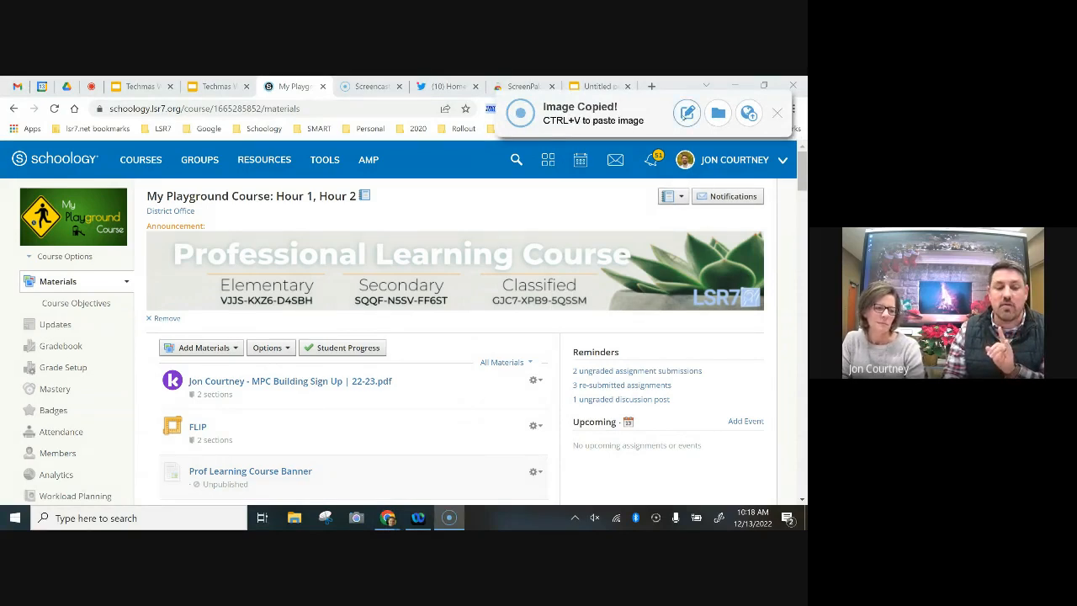
click(688, 112)
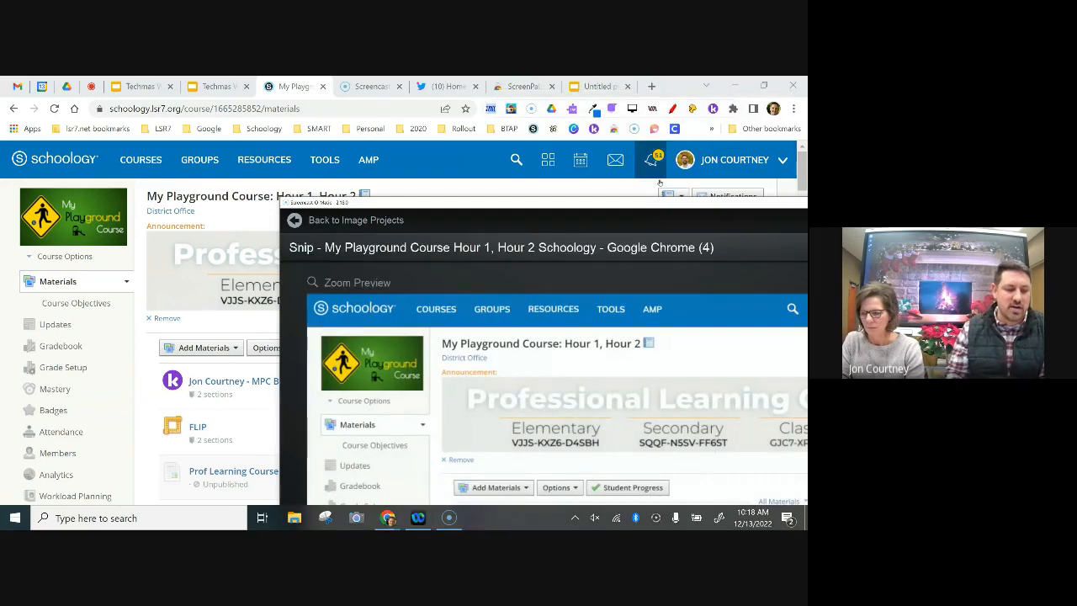
drag(613, 208, 363, 77)
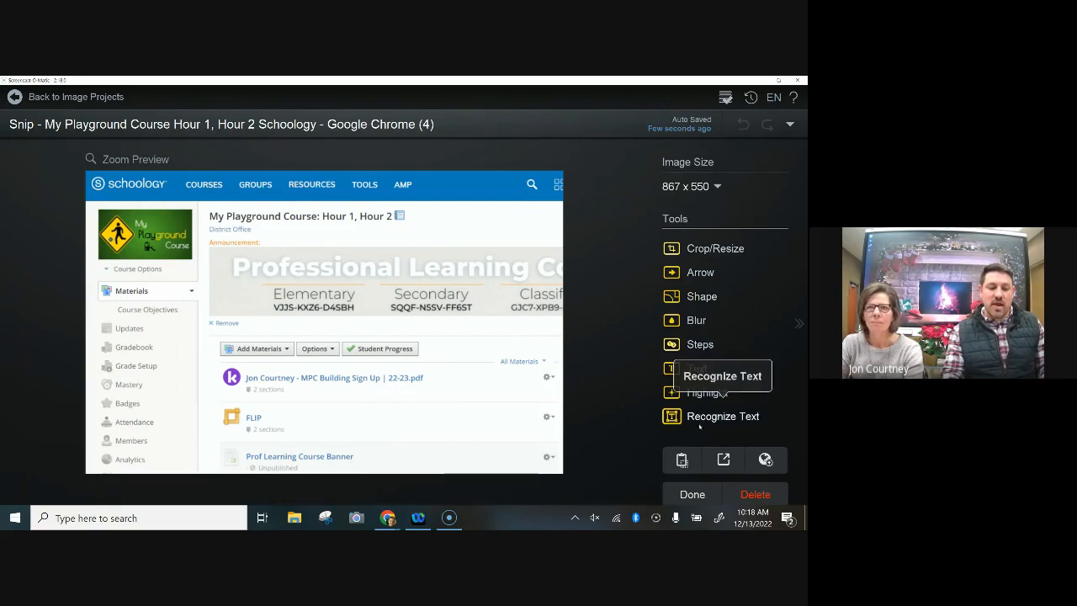
- Blur the access codes under Elementary and Secondary in the screenshot's banner
click(697, 321)
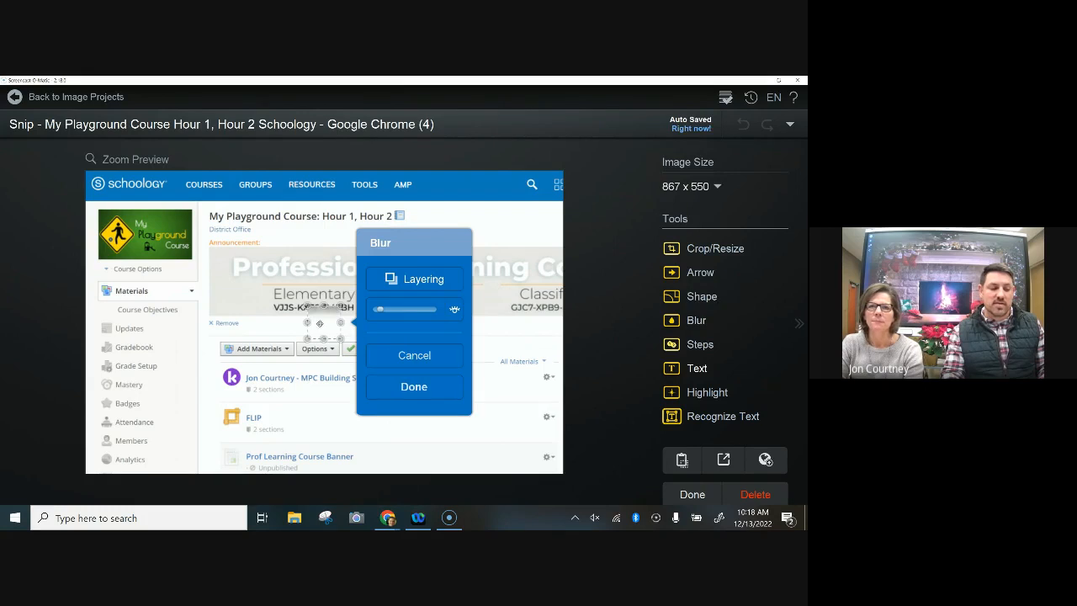
drag(320, 323, 357, 309)
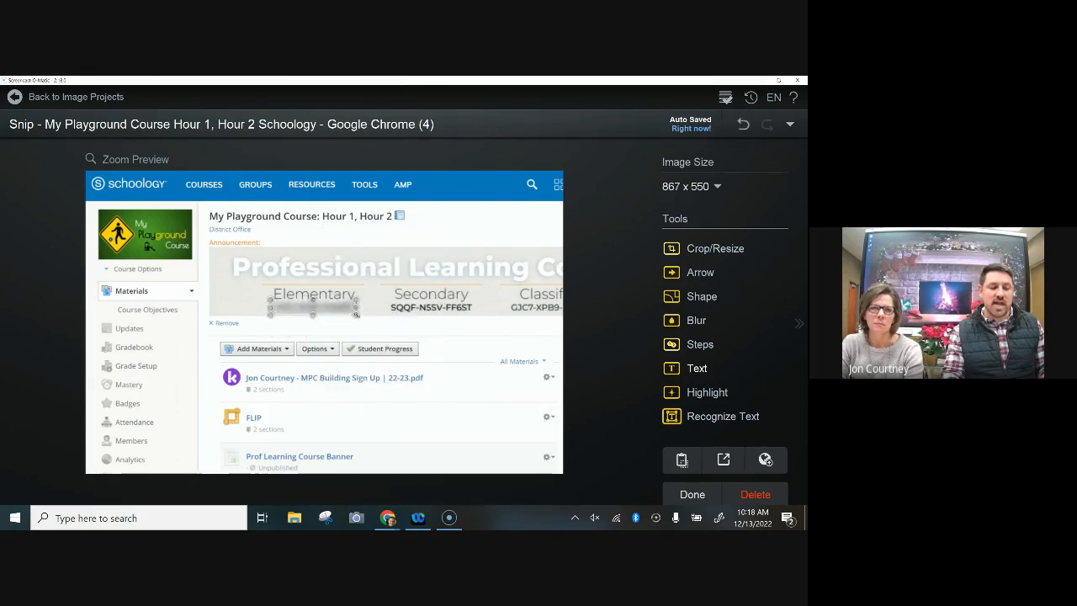
click(446, 370)
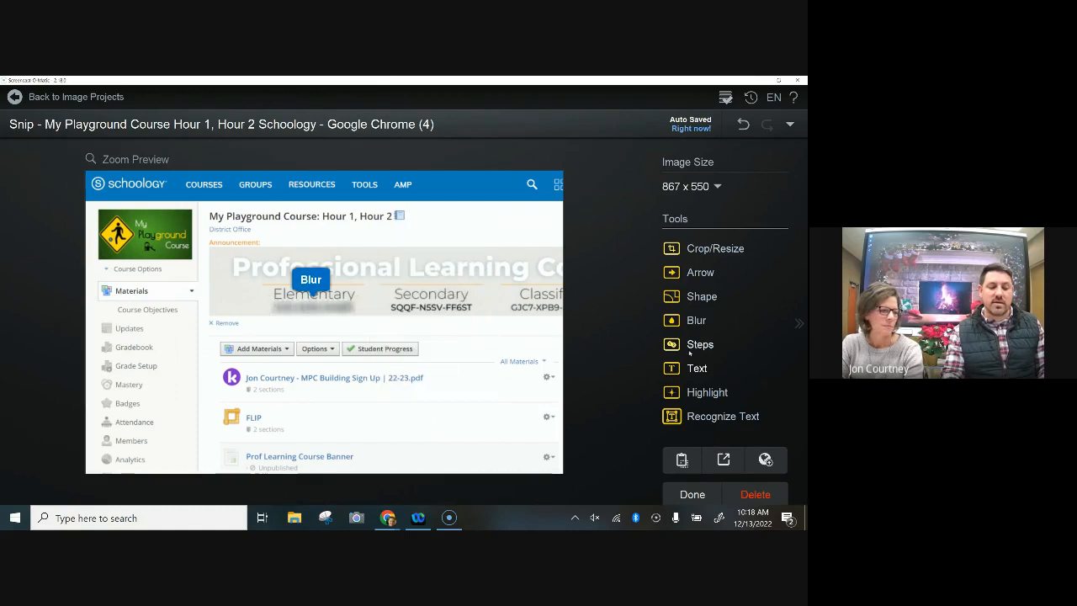
click(697, 320)
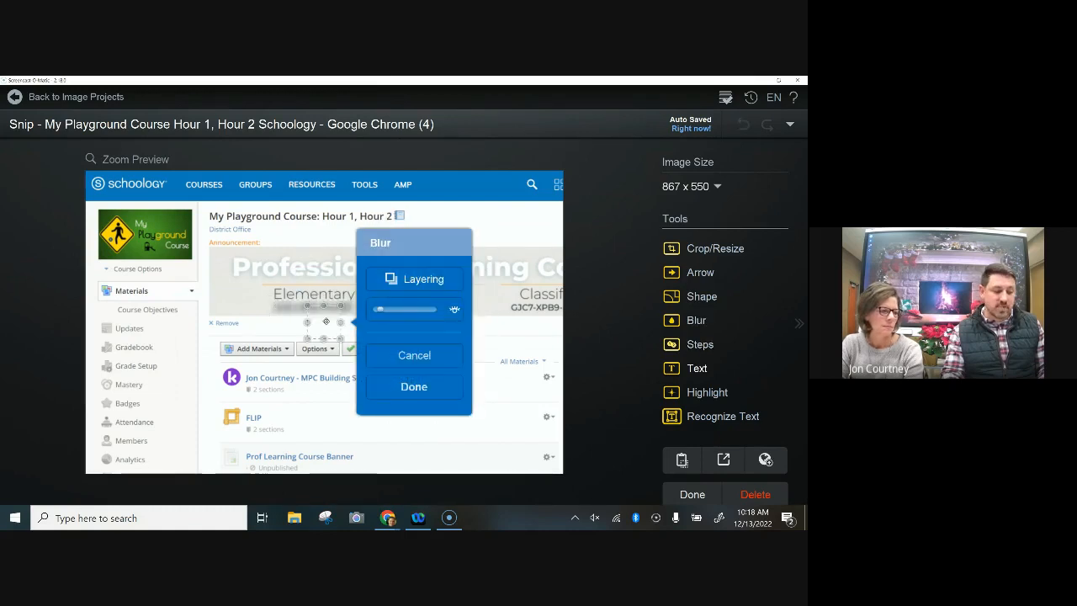
drag(326, 316, 474, 315)
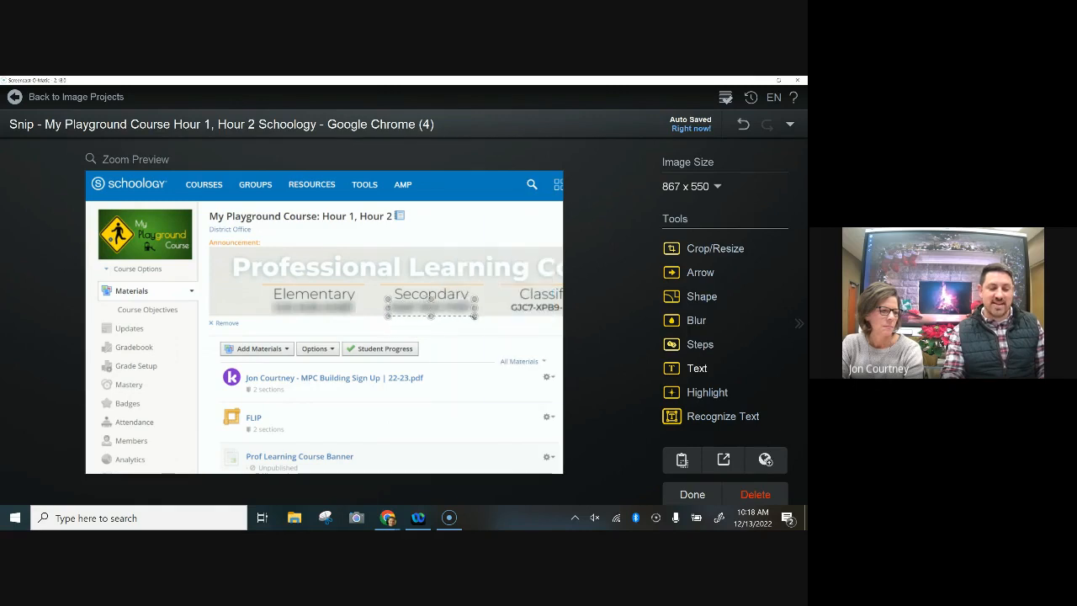
click(606, 179)
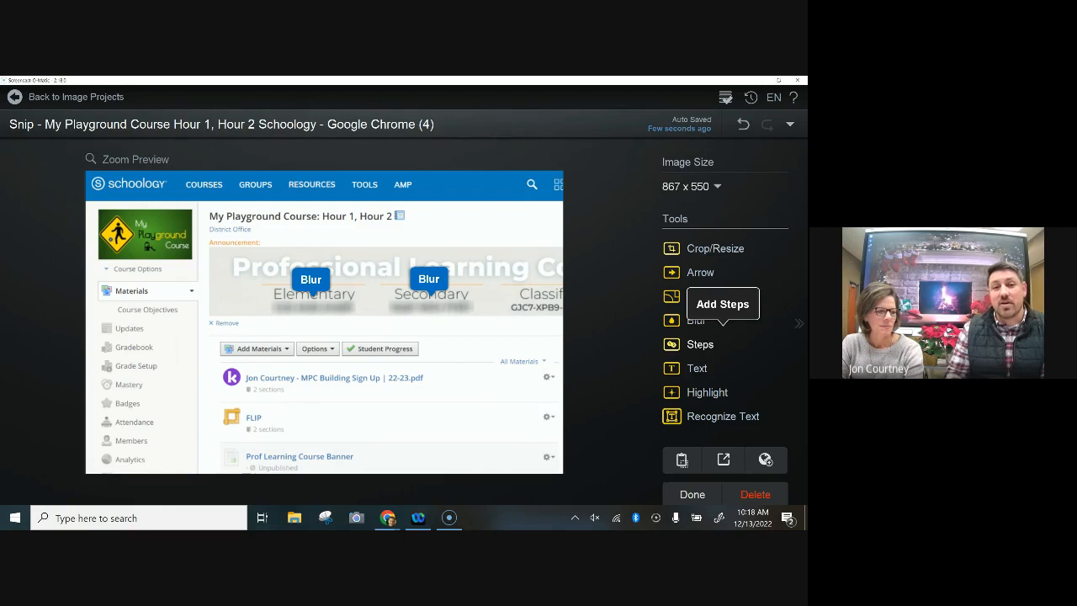
- Add five green numbered step markers, with 1 beside COURSES and 2 to 5 along the FLIP row
click(689, 344)
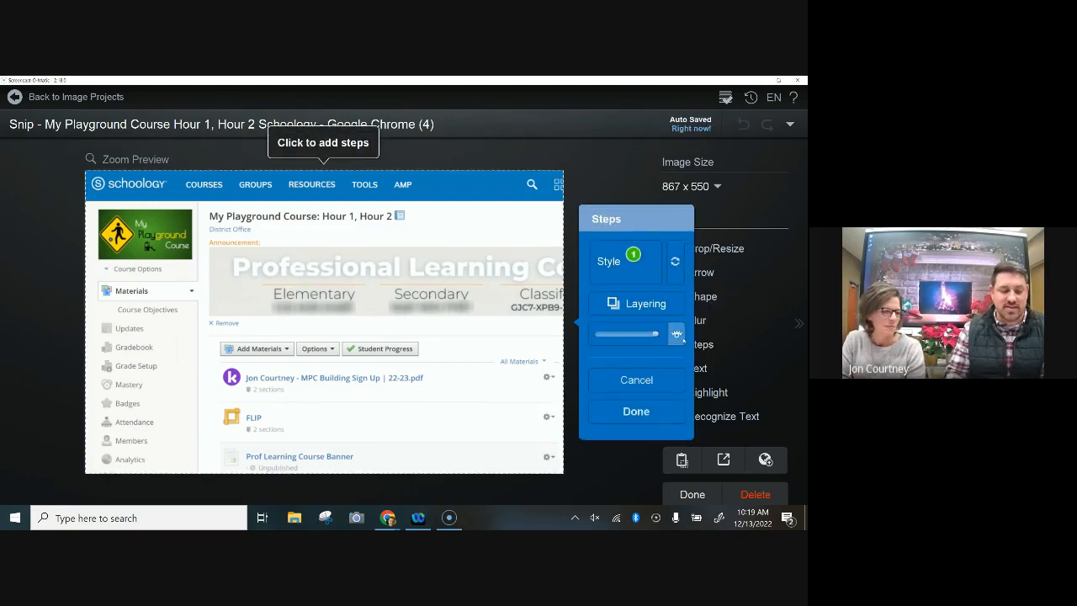
click(627, 262)
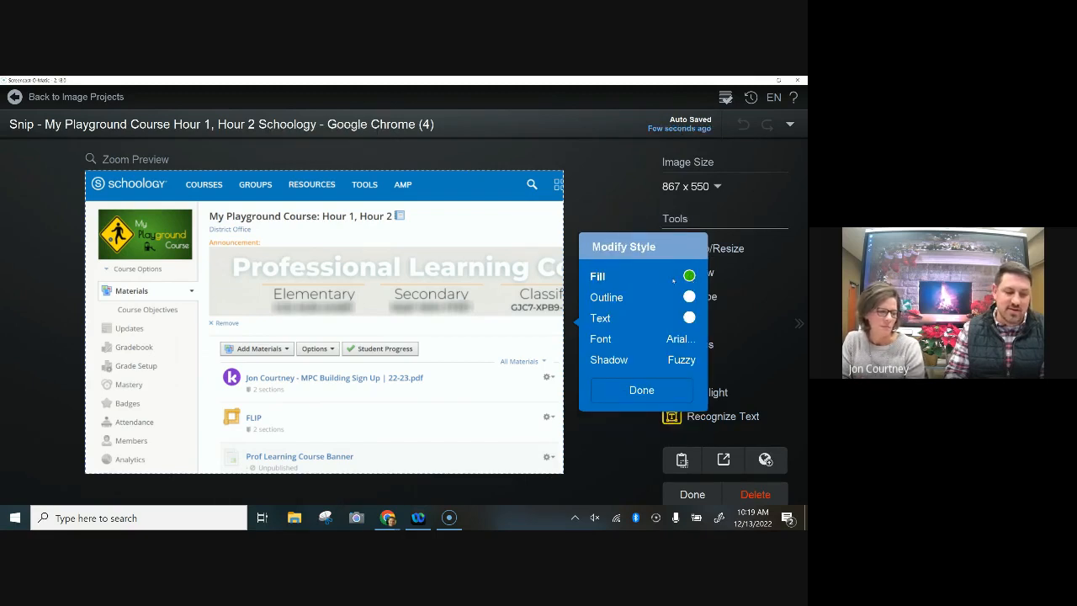
click(657, 392)
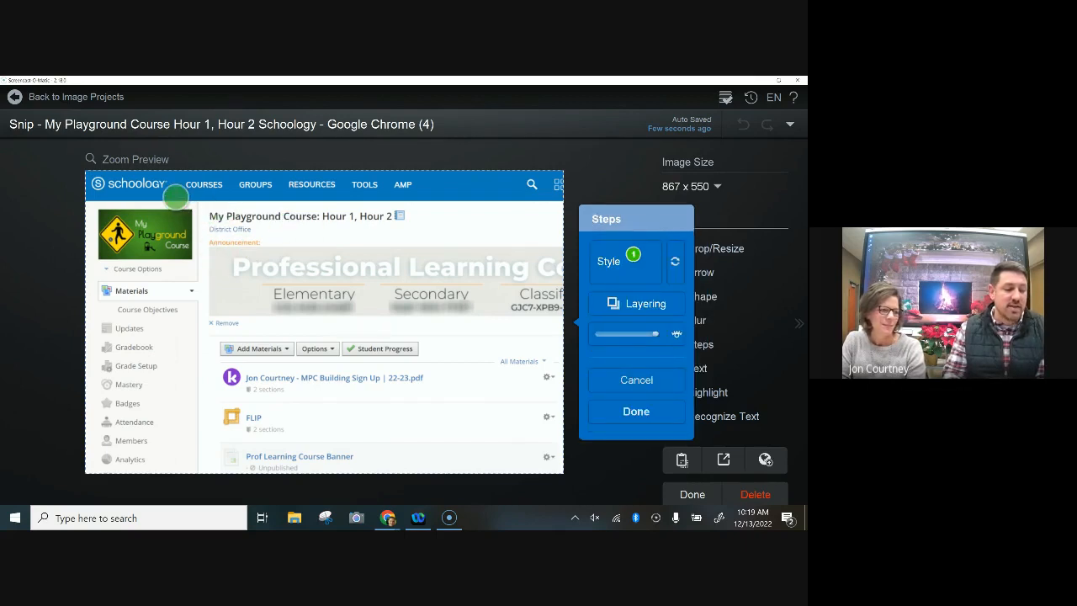
click(173, 193)
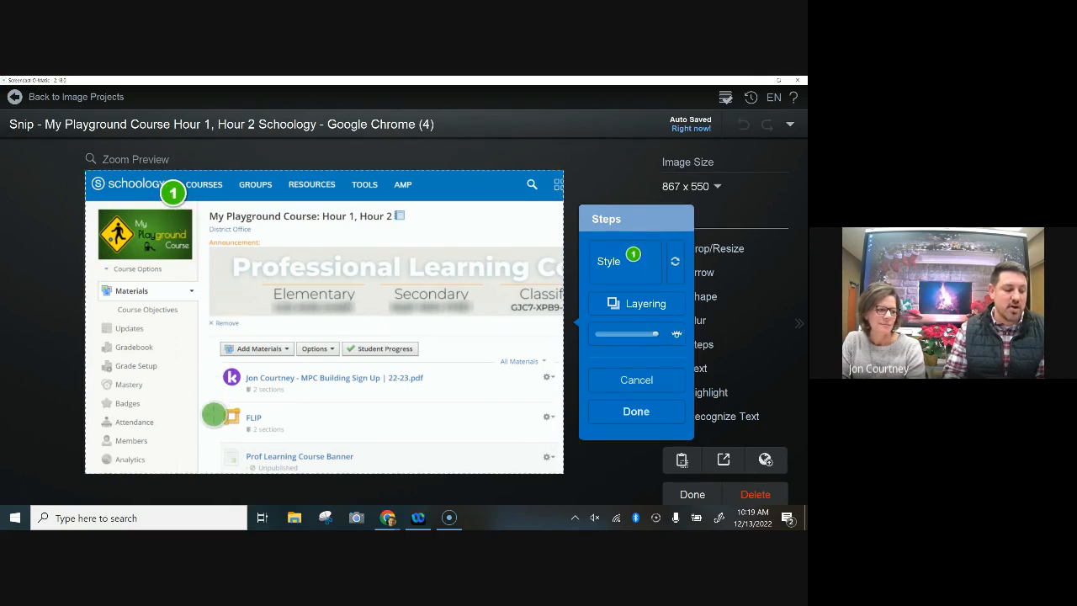
click(213, 415)
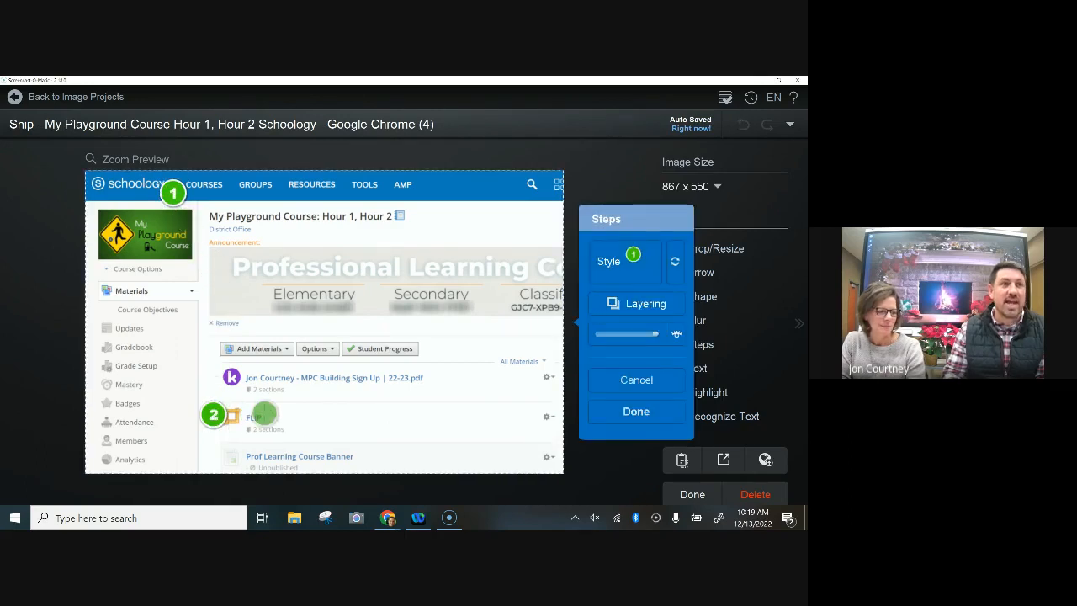
click(300, 412)
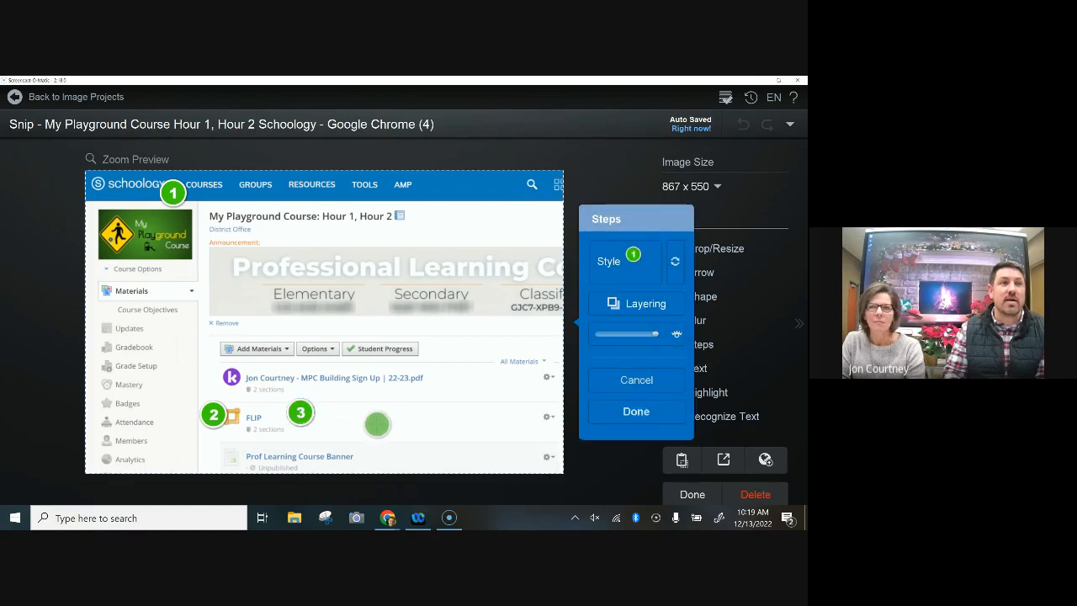
click(379, 414)
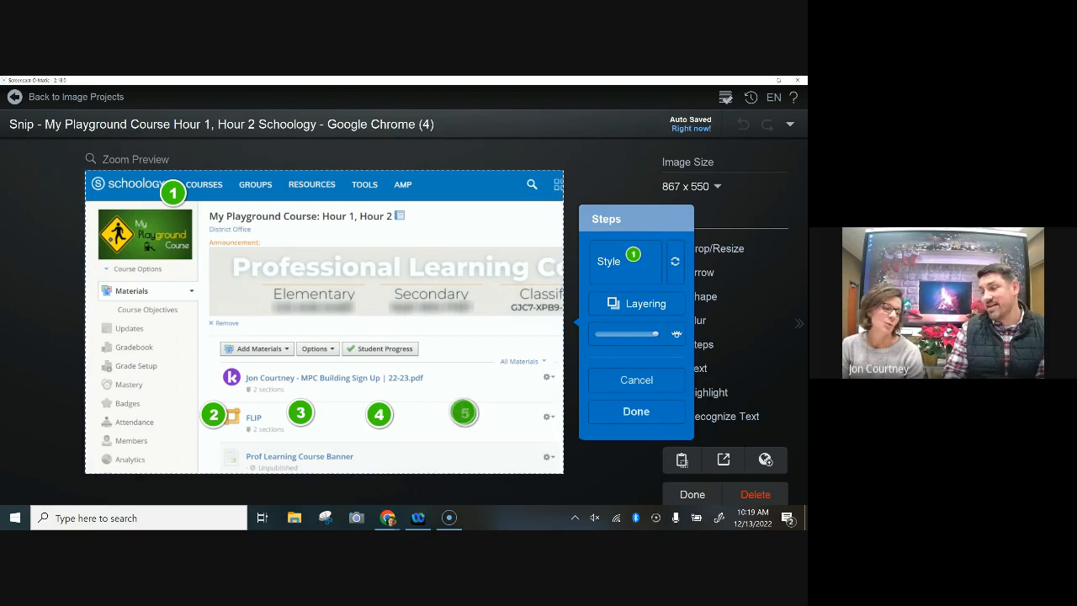
click(464, 412)
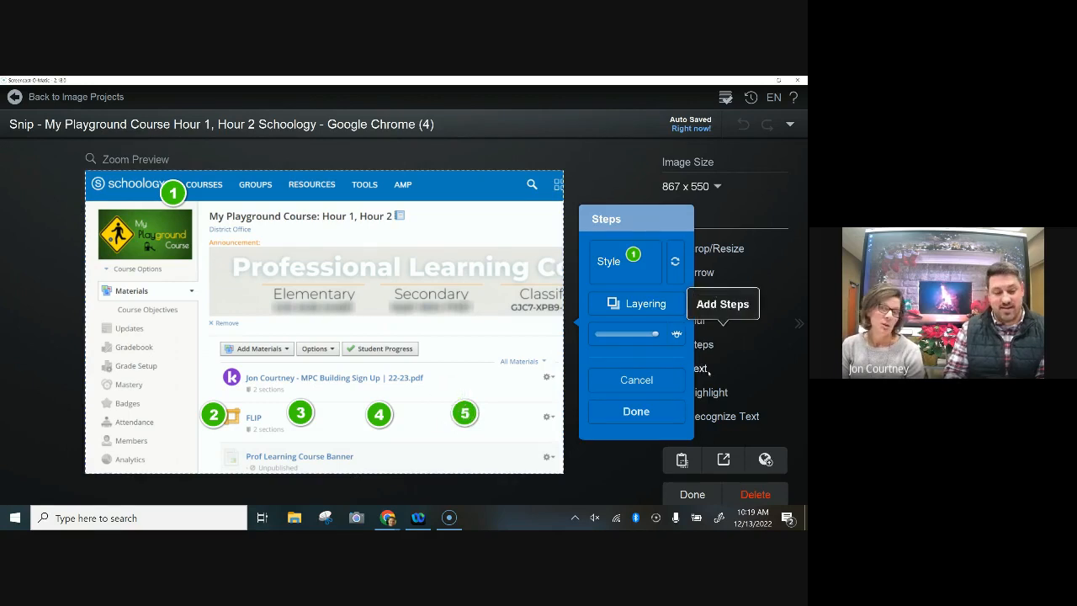
click(633, 411)
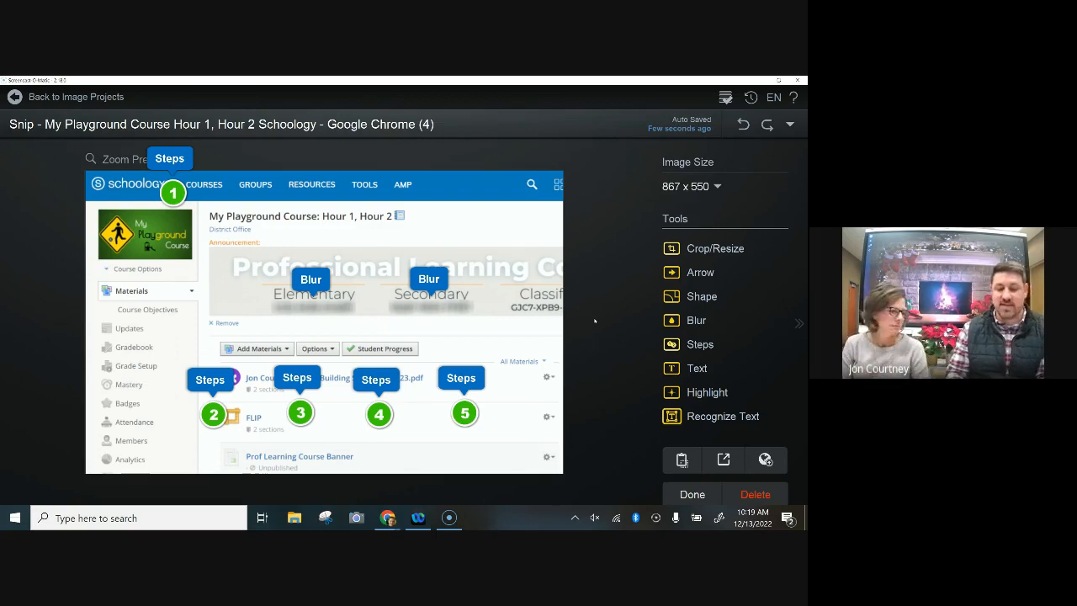
- Highlight the COURSES item in the screenshot's navigation bar so the rest of the image is dimmed
click(707, 392)
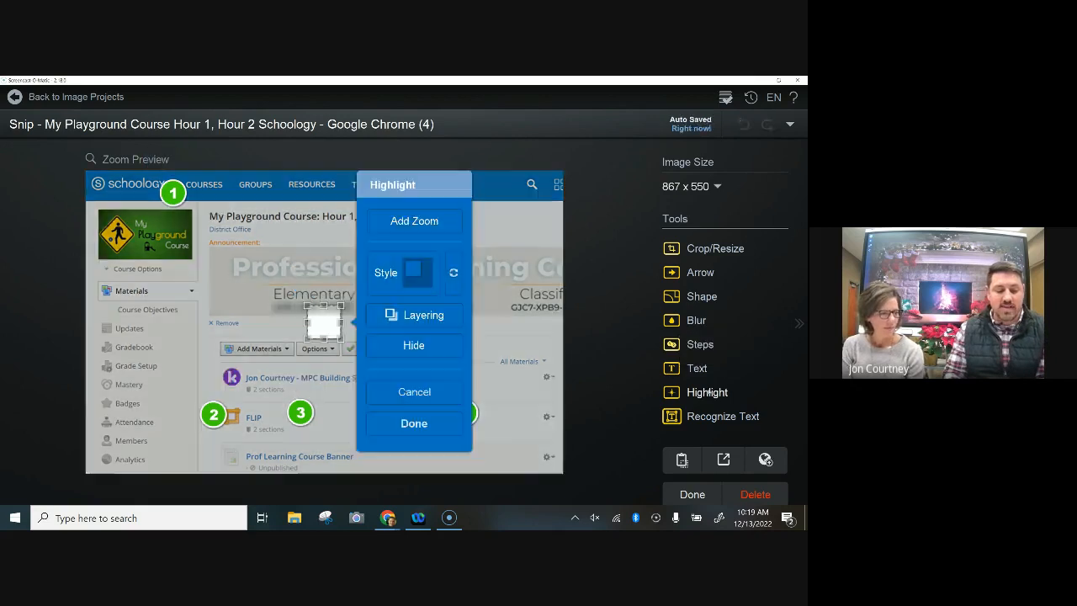
drag(325, 322, 205, 198)
click(302, 350)
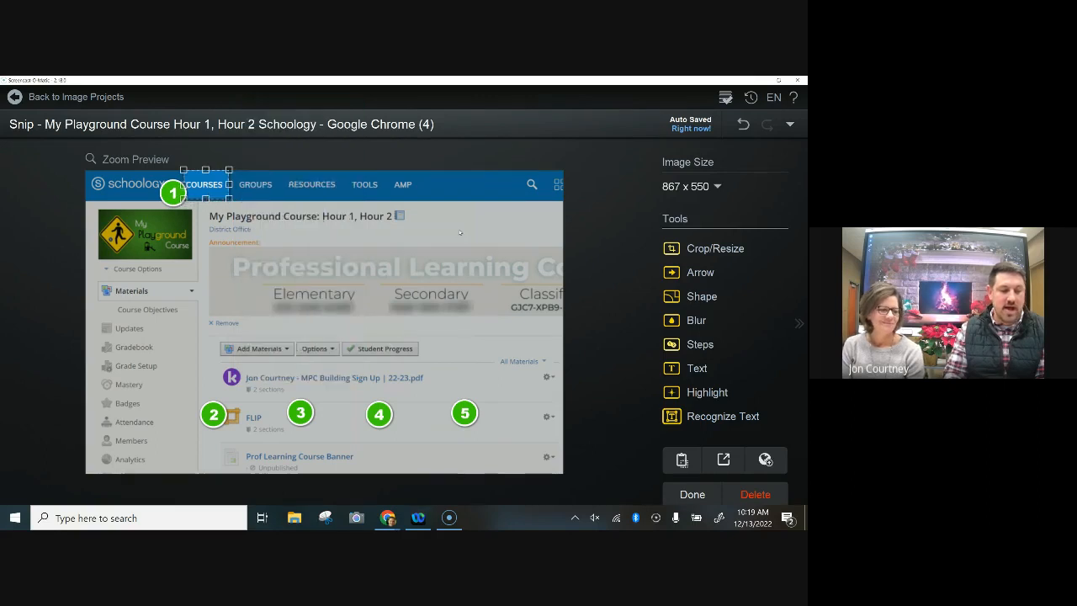
- Frame the highlighted COURSES item with a green outlined shape
click(701, 298)
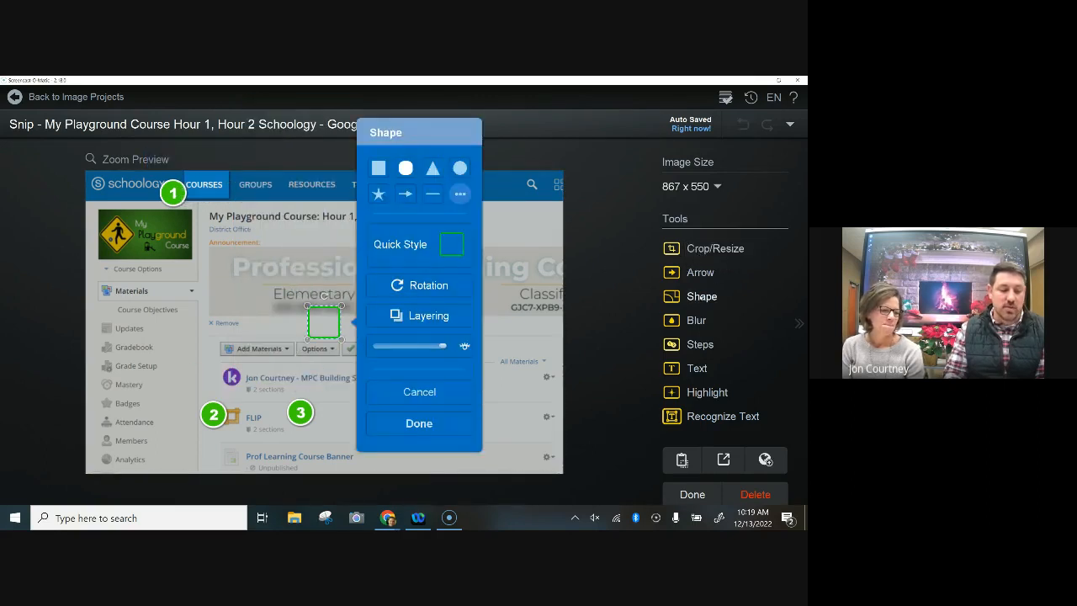
drag(326, 322, 229, 201)
click(203, 186)
click(202, 186)
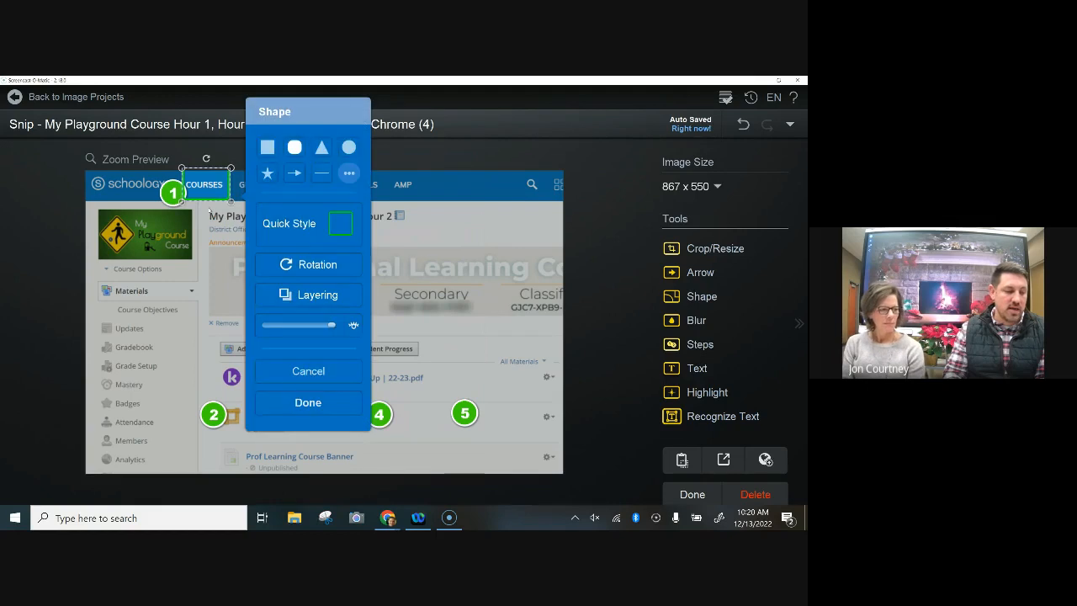
- Move the green shape to the front of the layering order, above the cursor
click(309, 294)
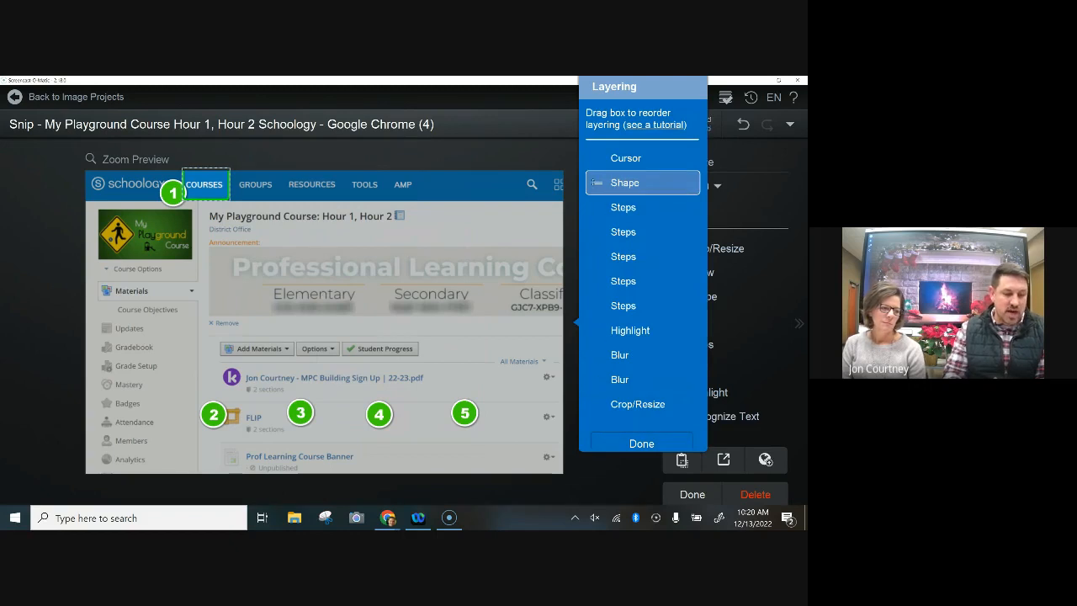
drag(596, 183, 584, 146)
drag(611, 304, 603, 158)
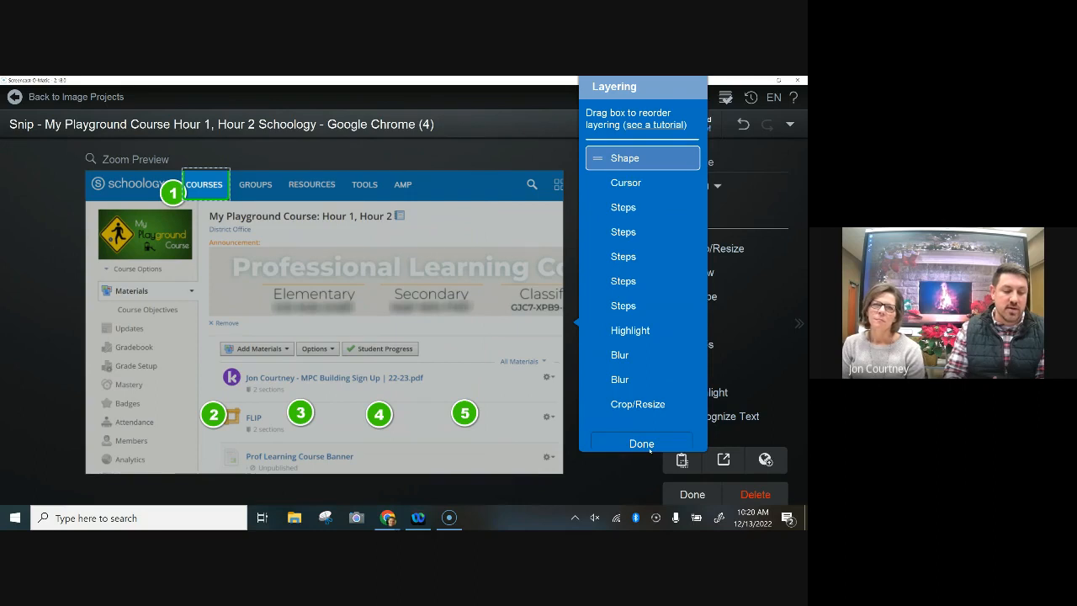
click(641, 444)
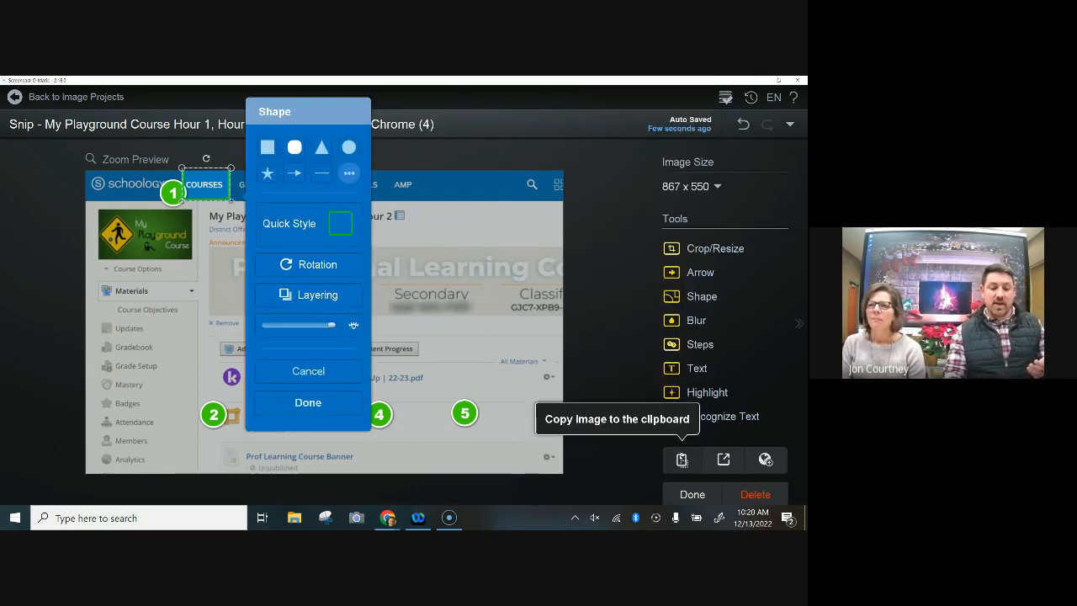
- Copy the annotated image to the clipboard, finish editing it, and return to the Schoology course page
click(682, 460)
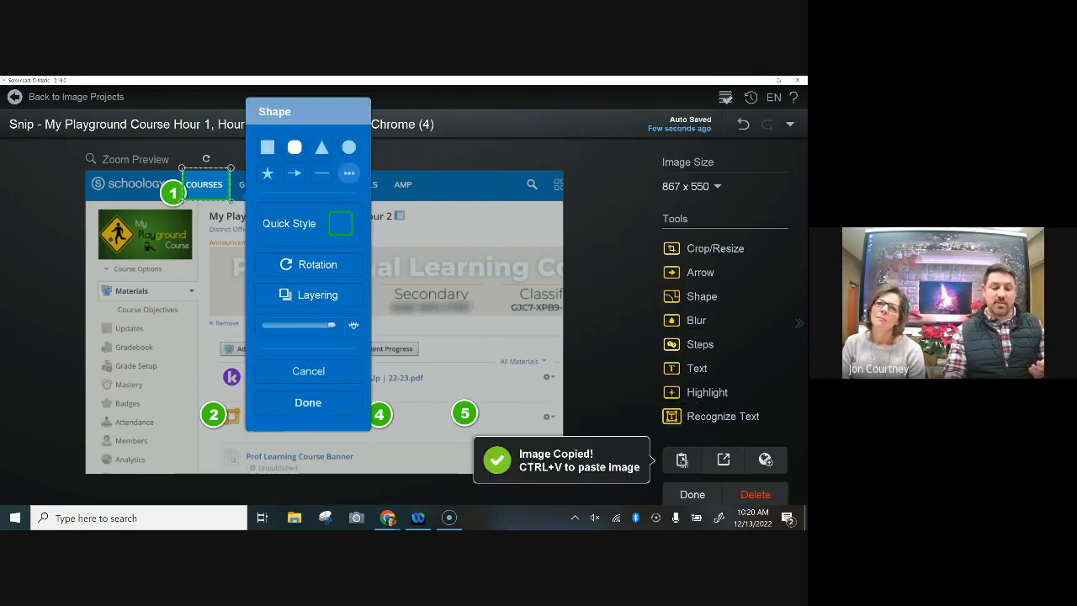
click(690, 493)
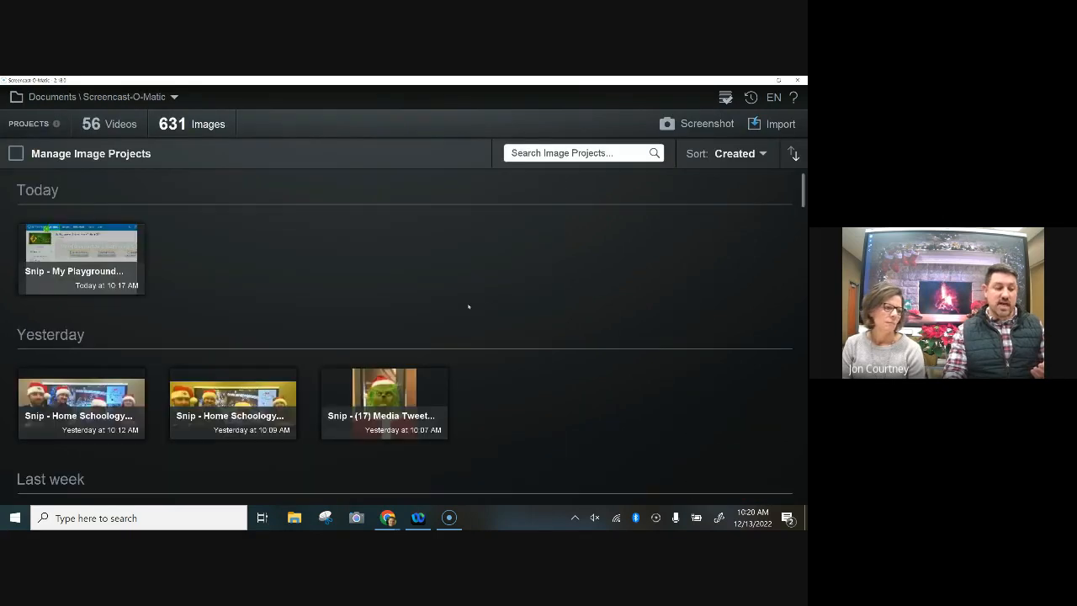
click(775, 79)
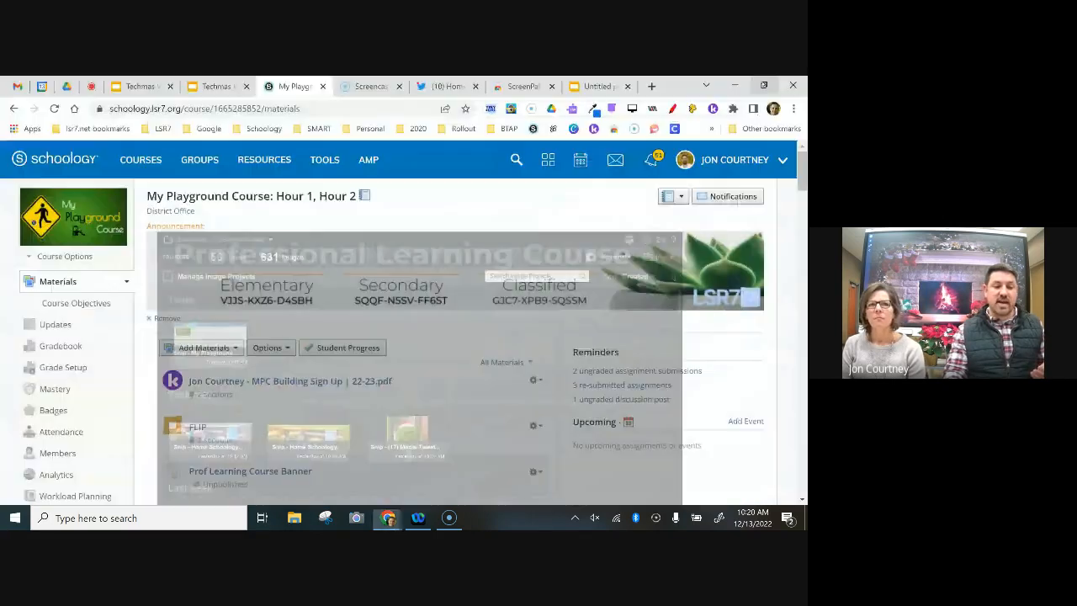
- Start a new page in the playground course's materials and place the cursor in its content area
click(218, 349)
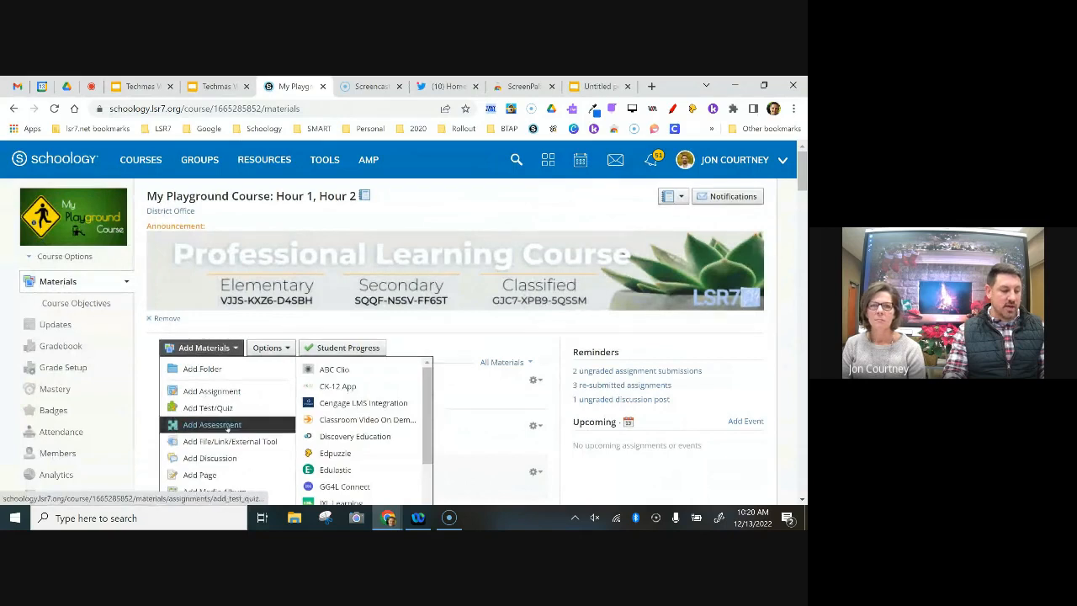
click(200, 474)
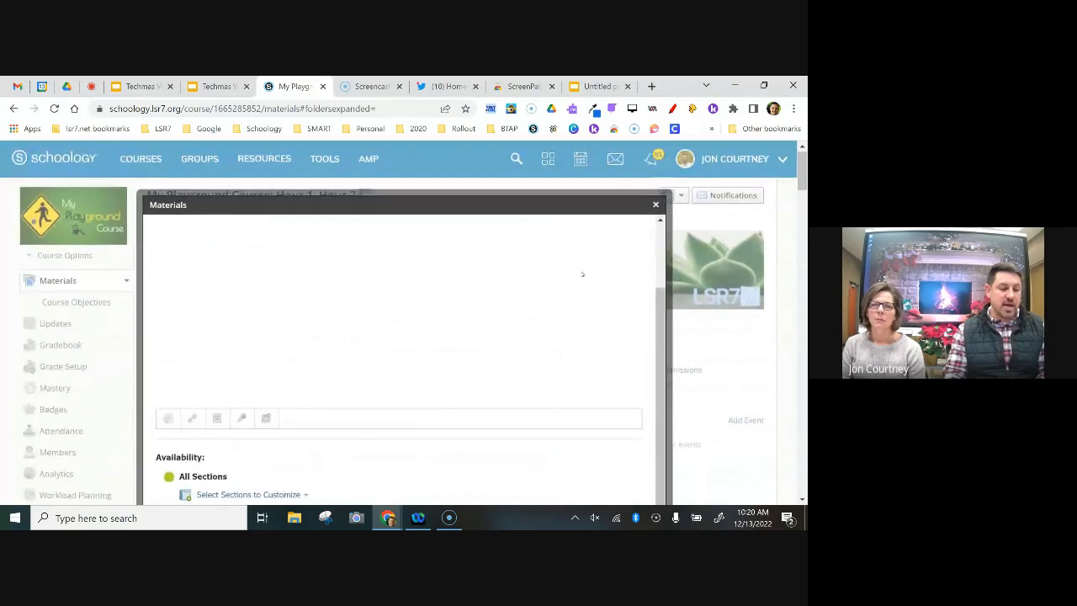
click(285, 274)
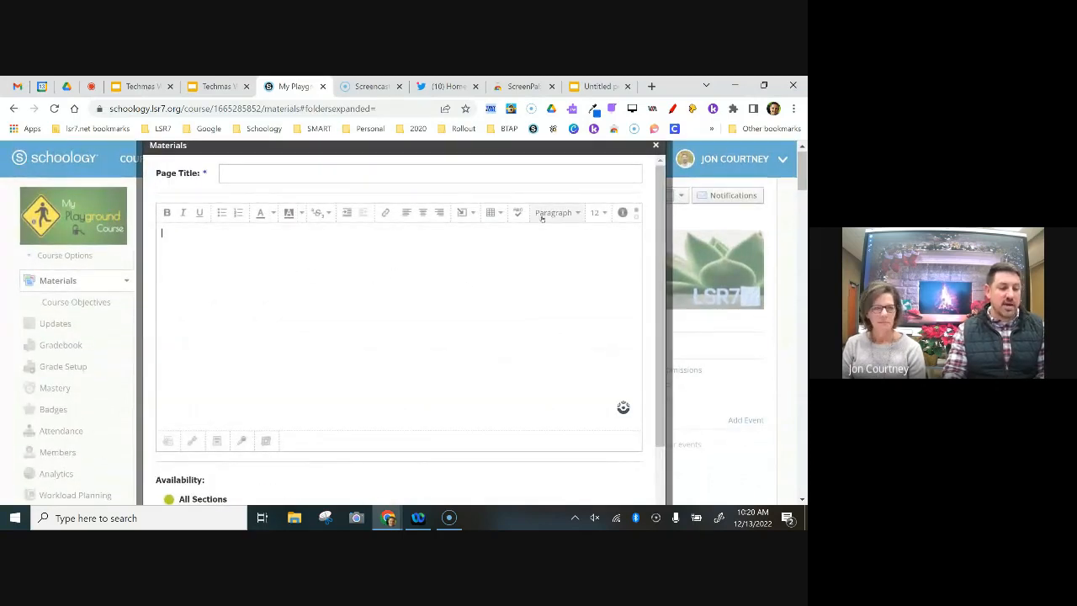
click(464, 213)
click(485, 238)
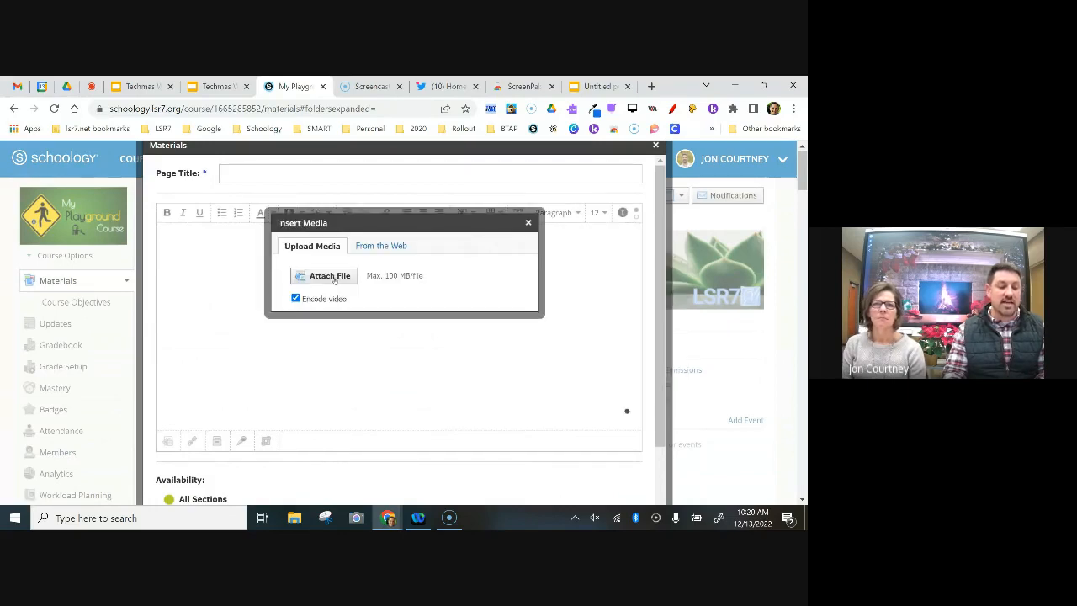
click(528, 224)
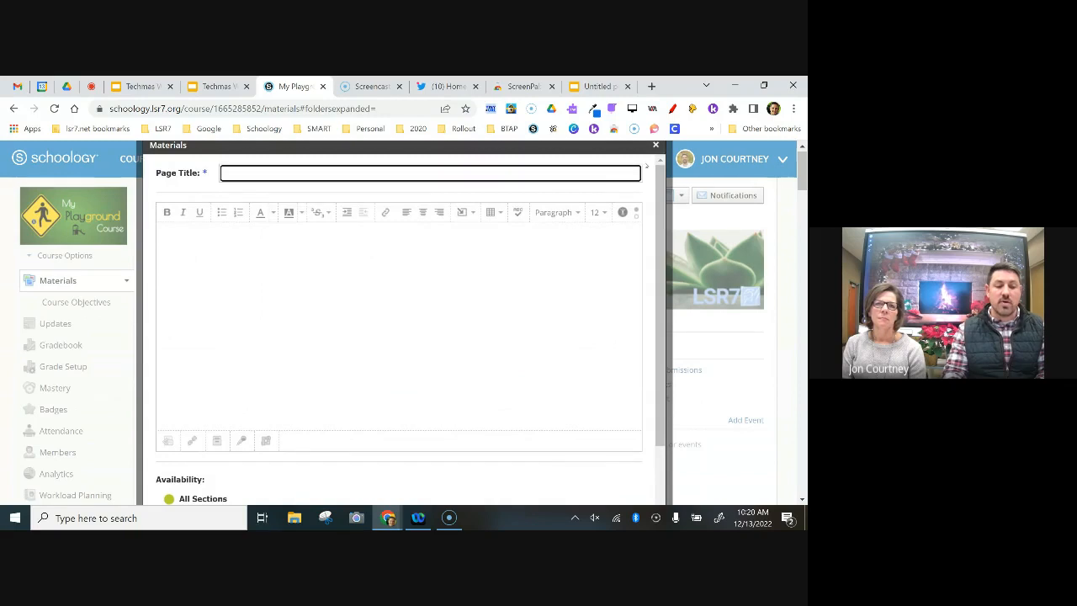
- Abandon the new Schoology page and locate the newest playground course snip in its Screenshots folder from the recent images list
key(Escape)
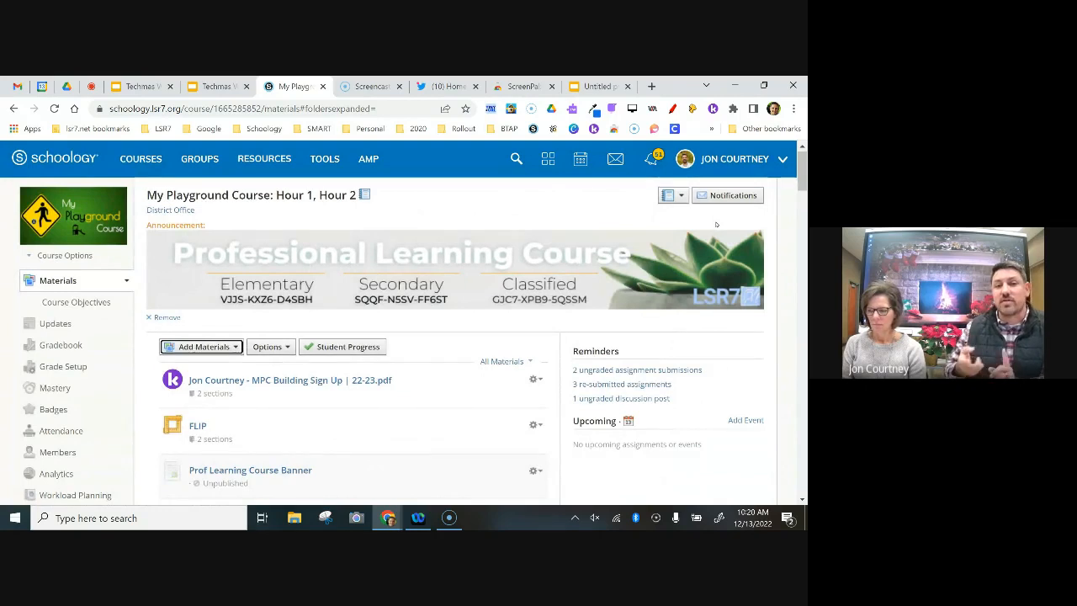
click(655, 517)
mouse_move(590, 309)
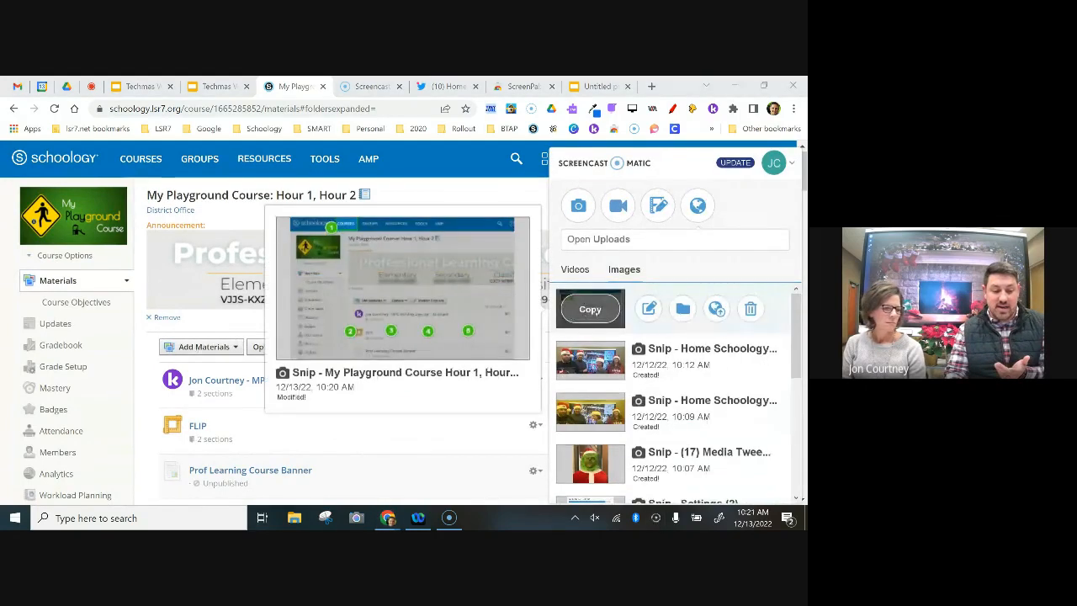
click(590, 309)
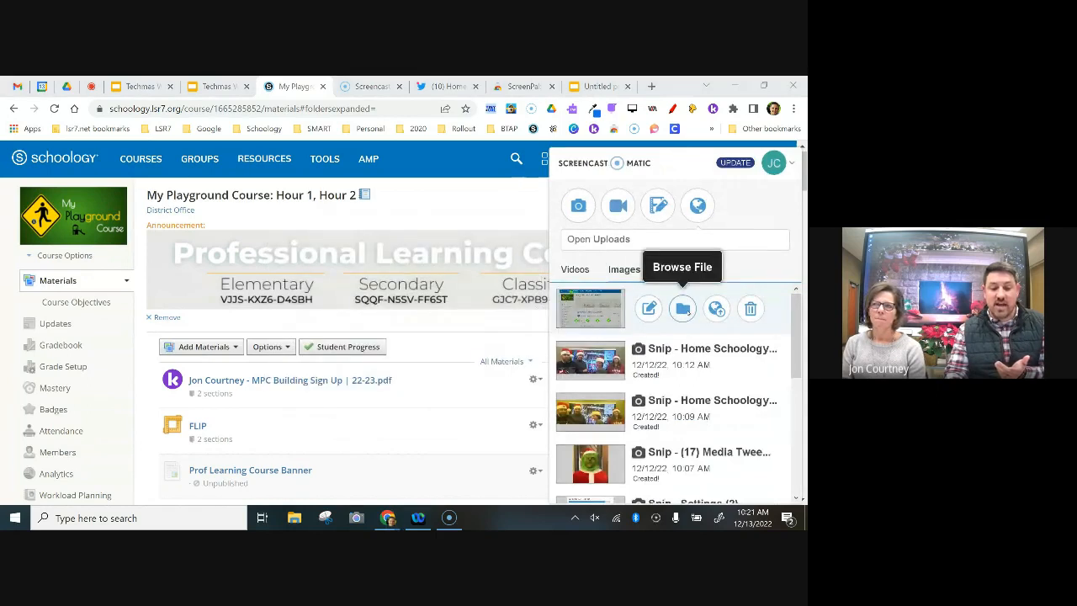
click(682, 309)
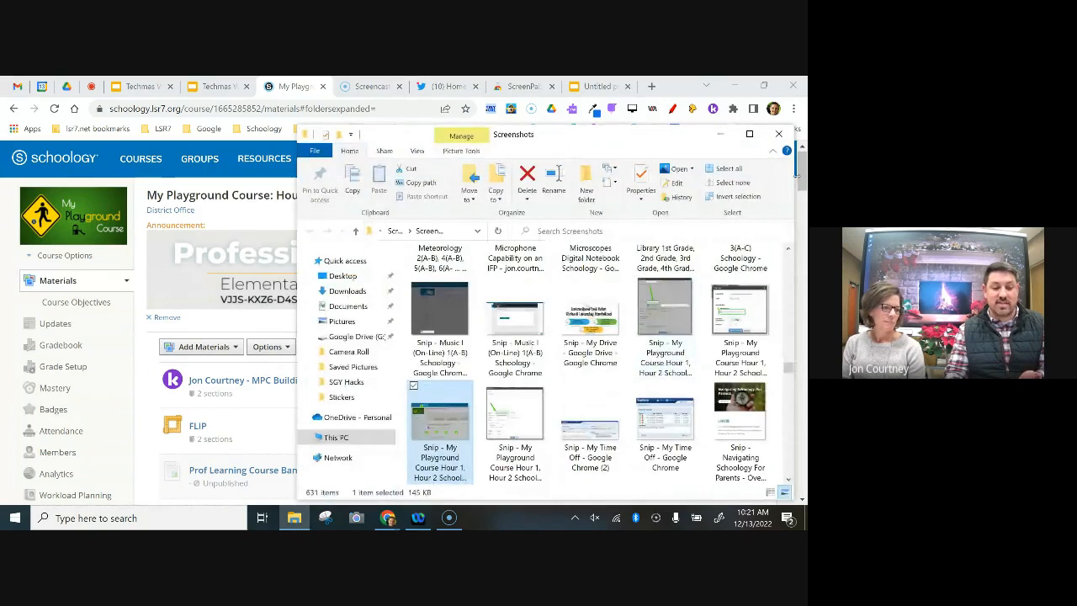
click(786, 133)
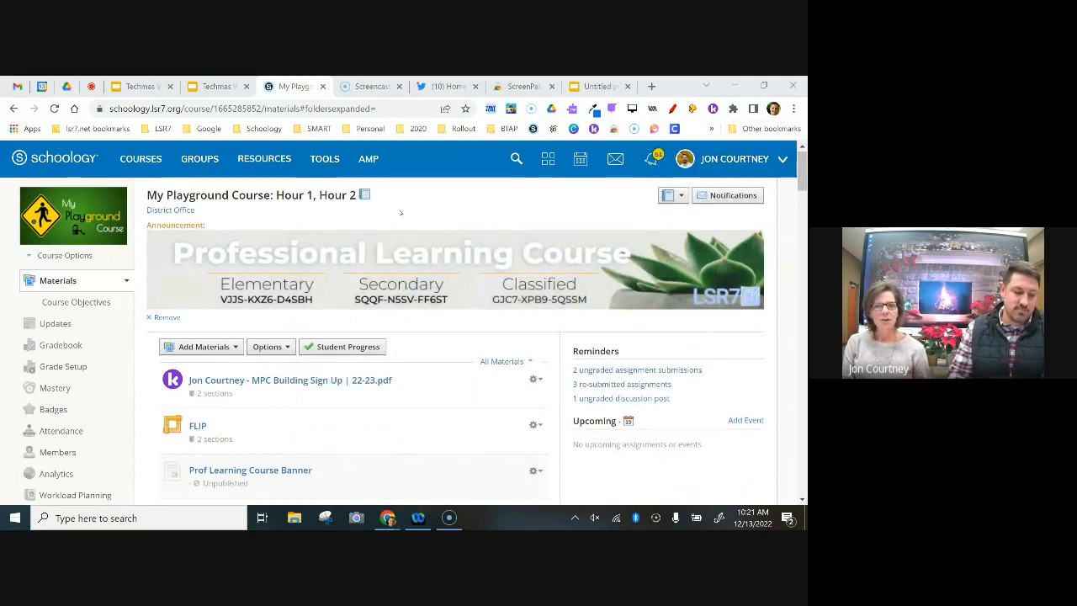
- Publish the 10:12 AM Home Schoology snip to Screencast-O-Matic as an unlisted image titled "Awesome People"
click(656, 518)
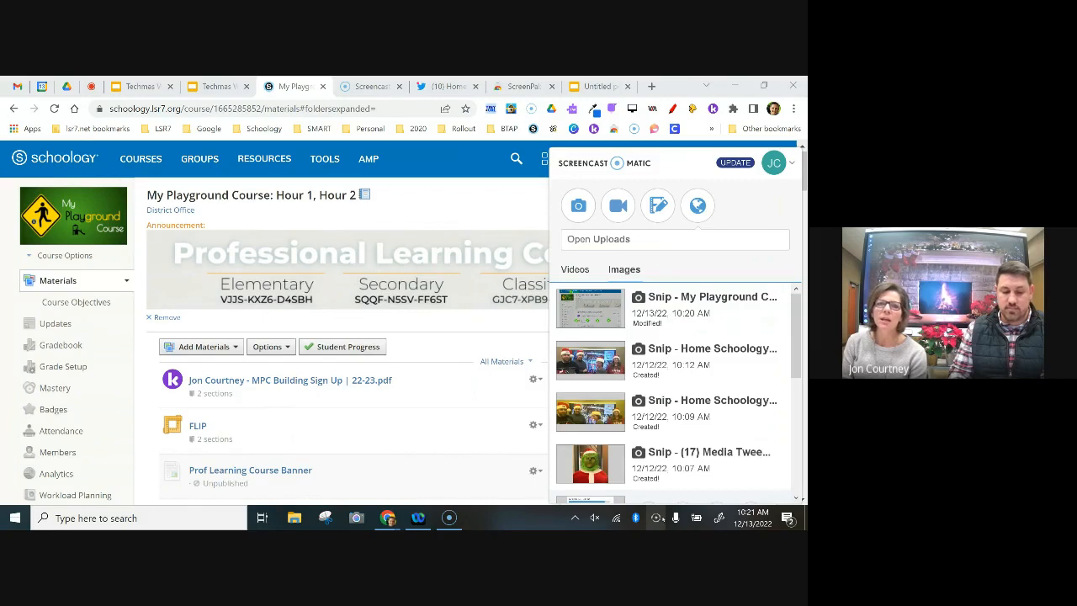
mouse_move(599, 329)
mouse_move(598, 300)
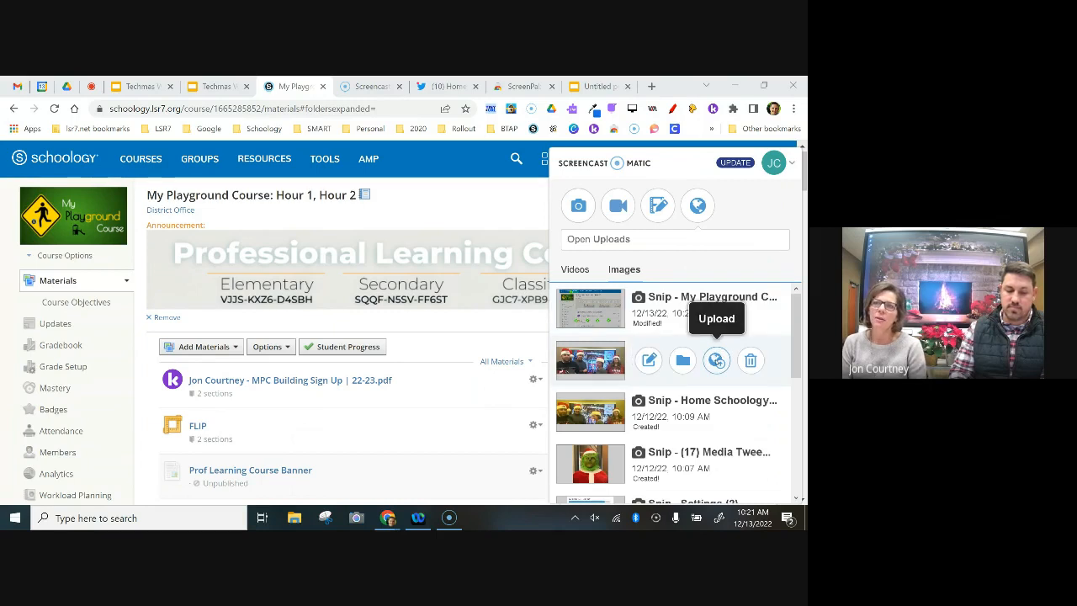
click(716, 360)
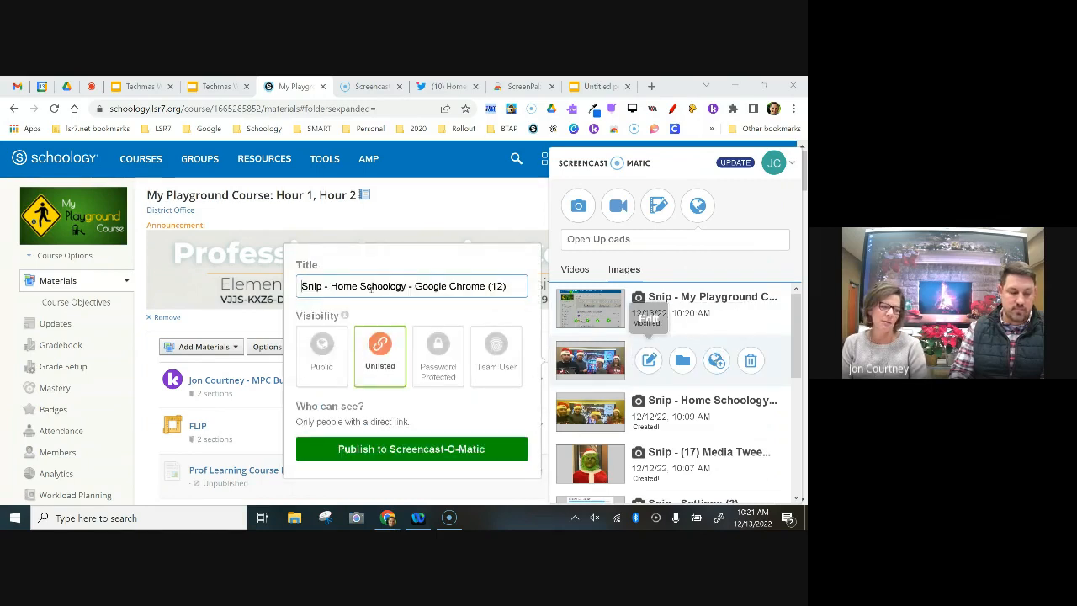
drag(513, 286, 156, 277)
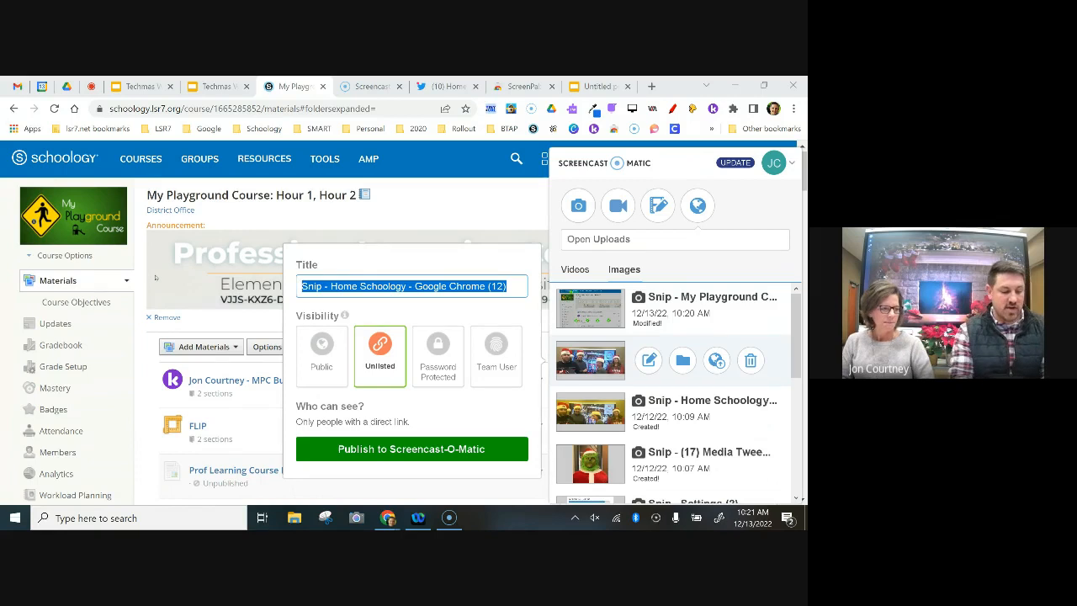
text(Awesome )
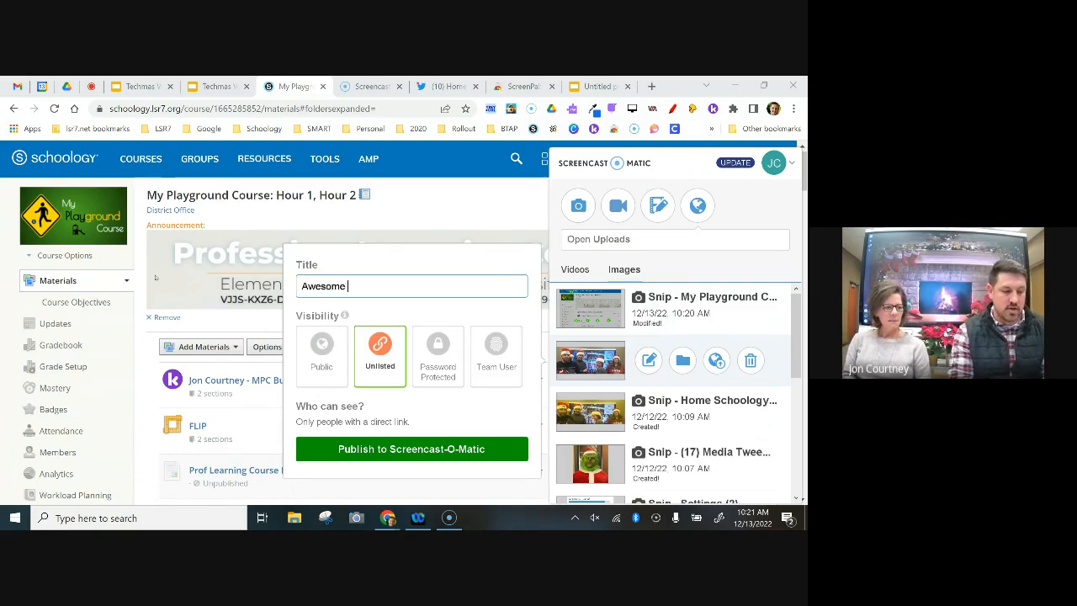
text(People)
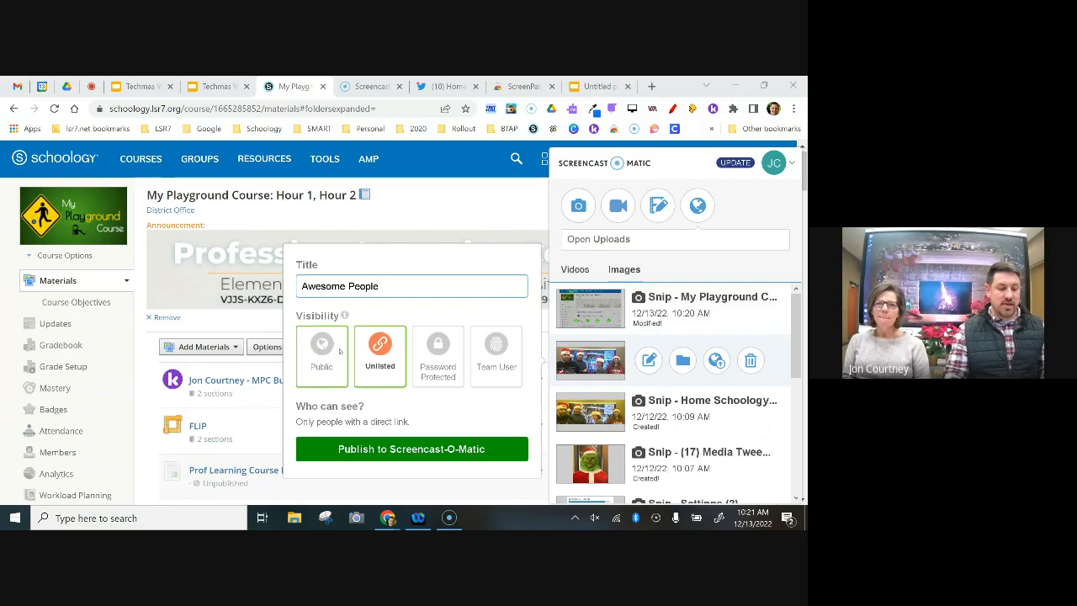
click(400, 450)
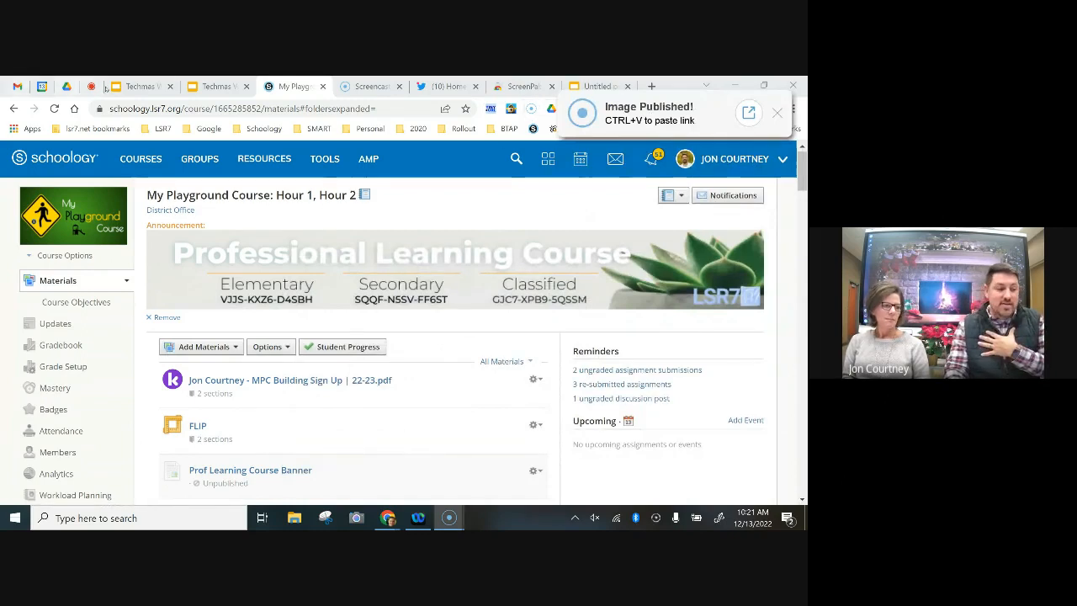
- Send the published image link in the Google Meet chat beneath the text "Awesome People Pic:"
click(91, 86)
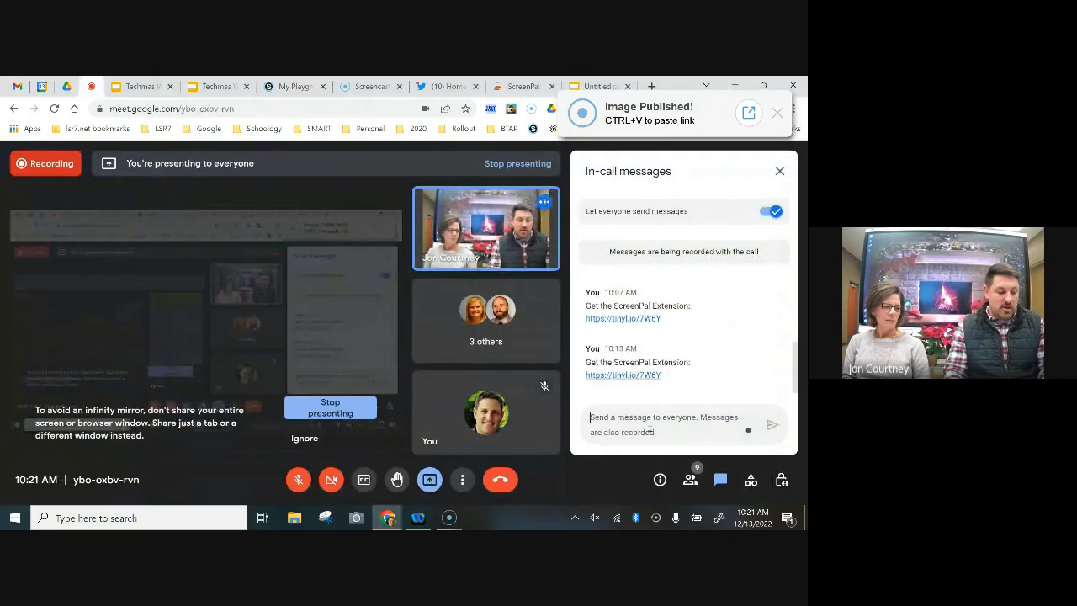
text(Awesom)
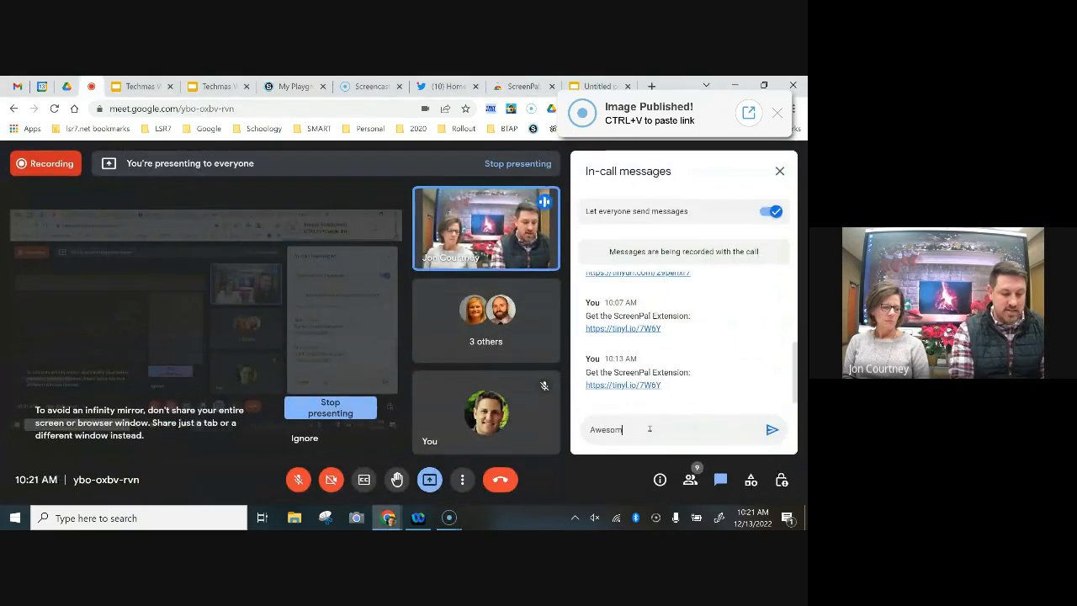
text(e Pecple Pic:)
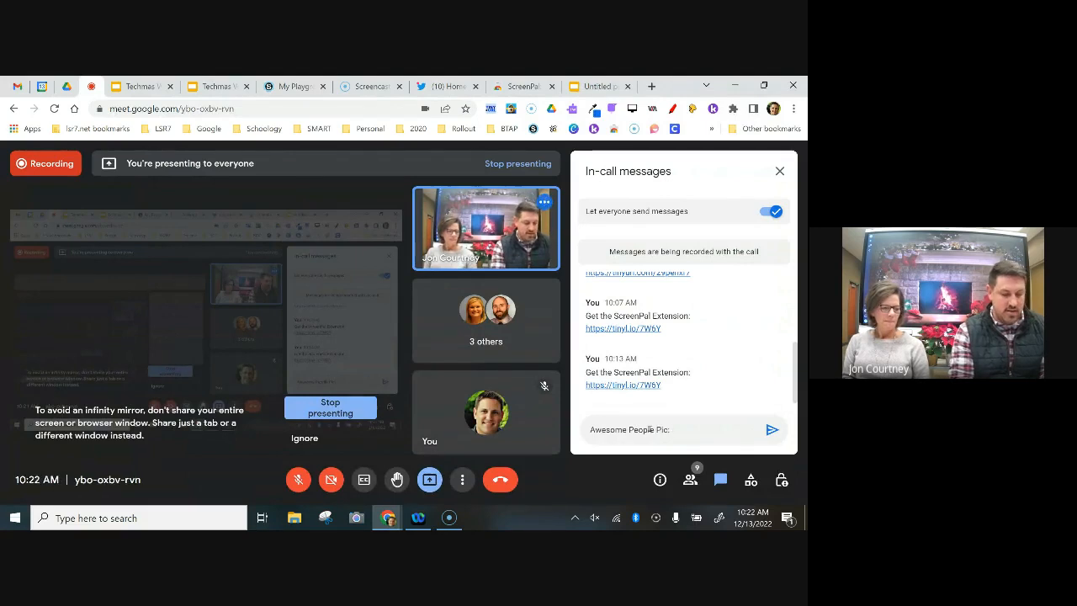
key(shift+Return)
key(ctrl+v)
key(Return)
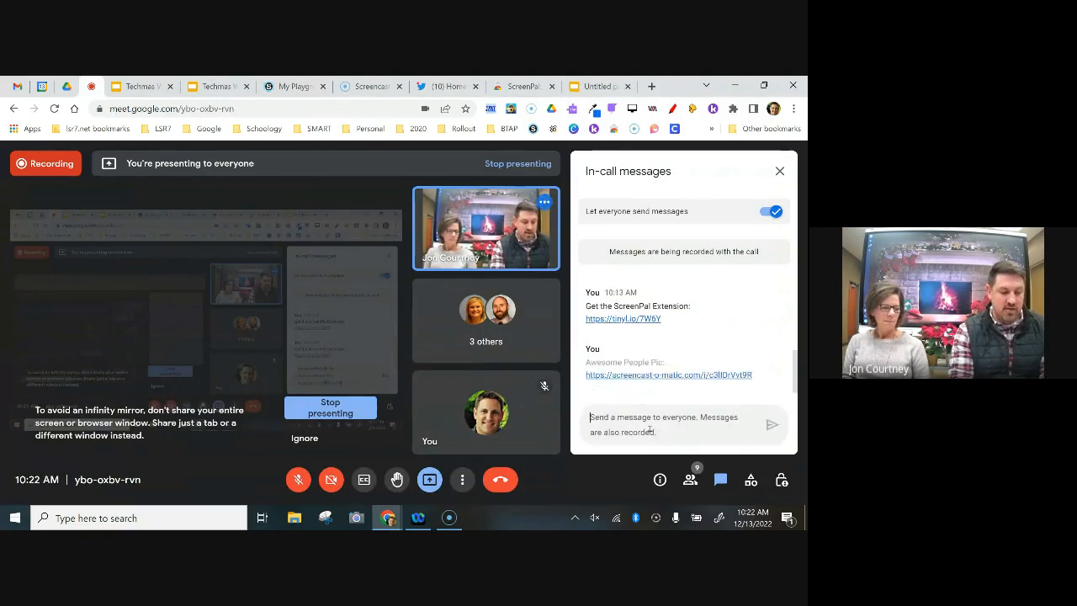
- View the published picture through its chat link, and return to the meeting to stop presenting
click(673, 376)
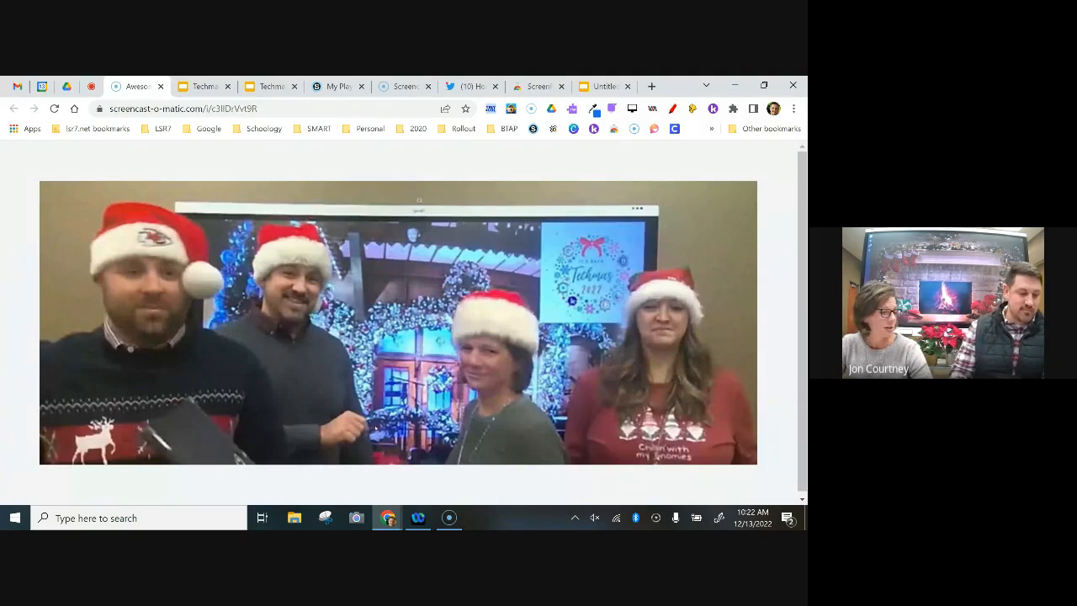
click(91, 85)
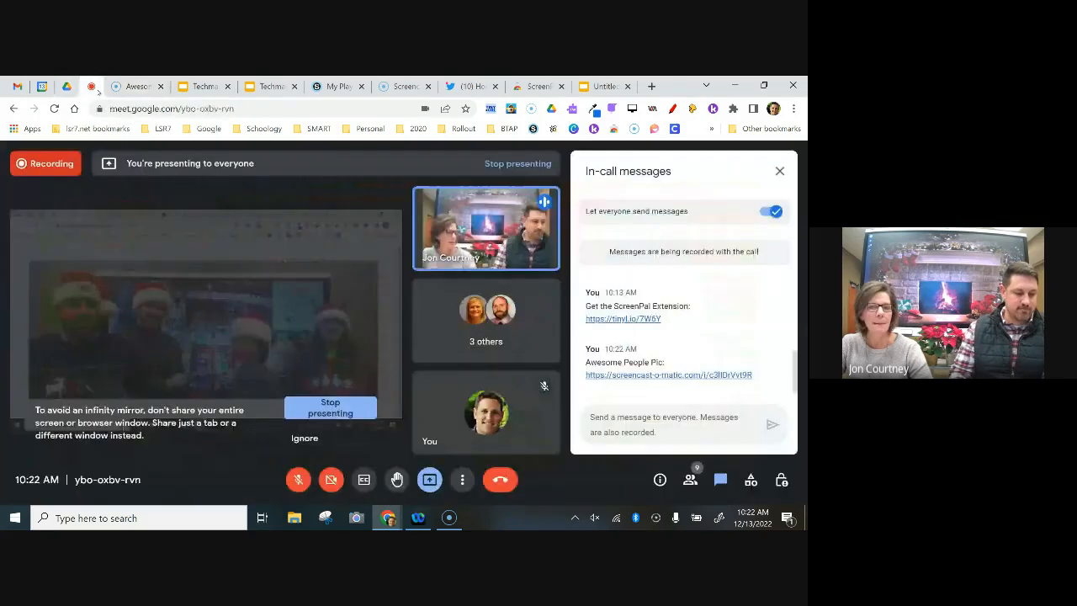
click(429, 479)
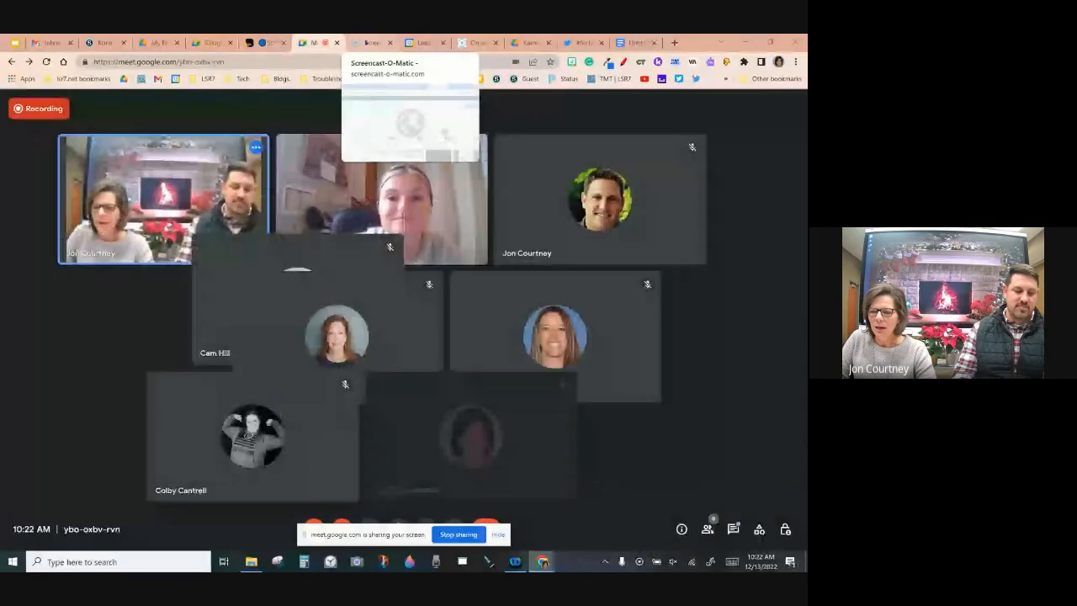
- Launch the screen recorder from the Screencast-O-Matic Videos page and show its recording settings
click(371, 42)
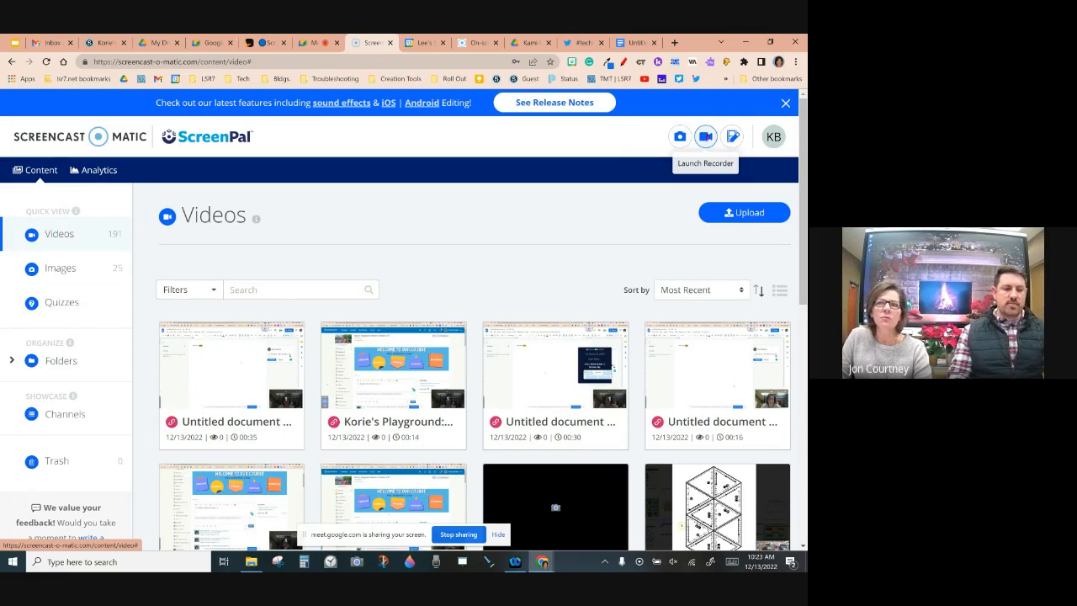
click(767, 143)
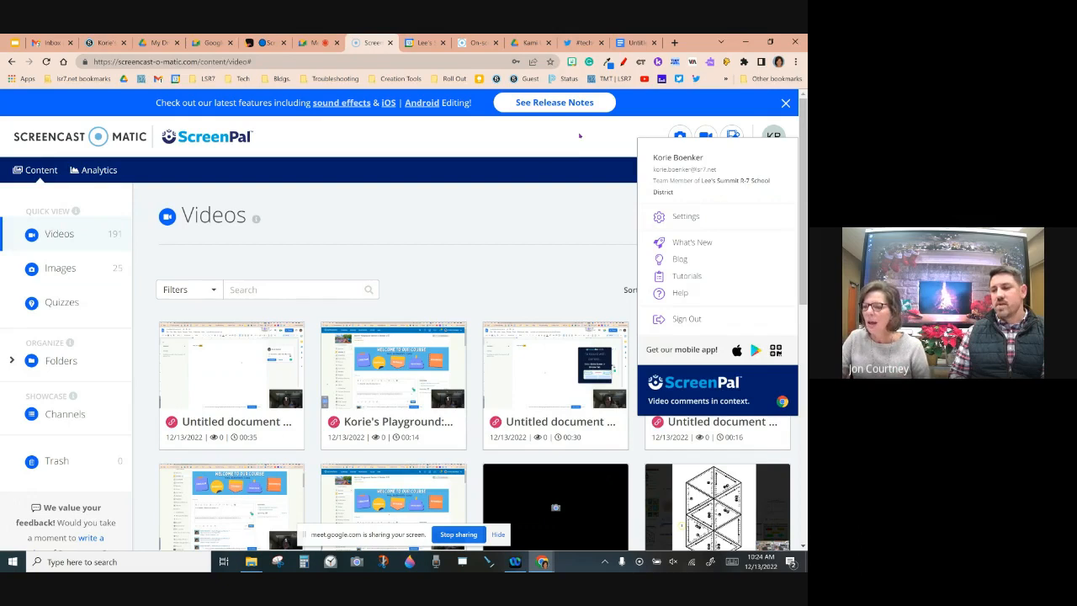
click(580, 131)
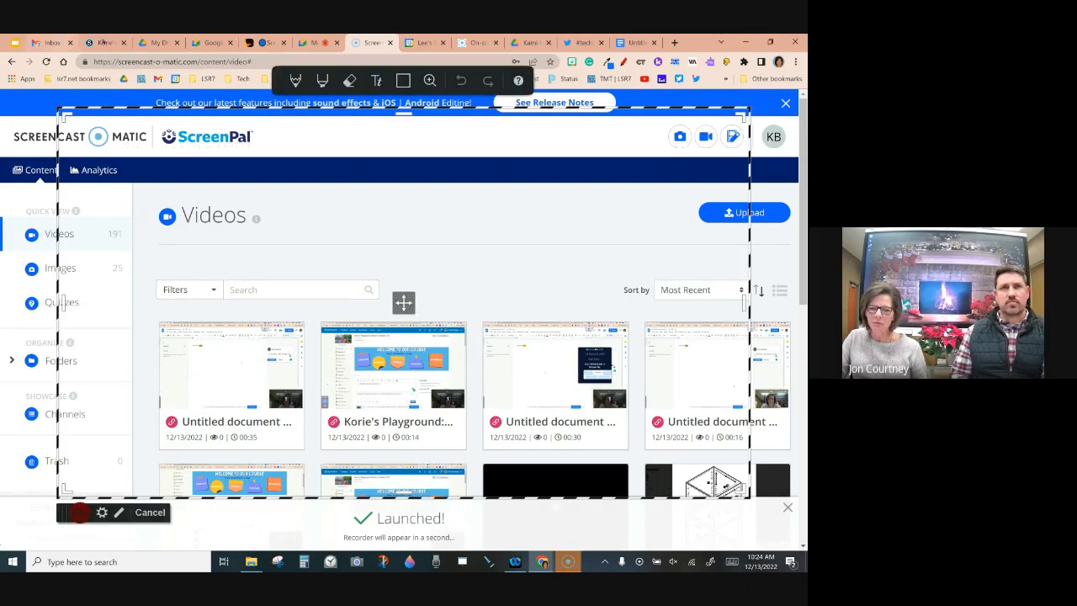
click(102, 512)
- Switch to the Schoology course, close the floating ScreenPal video player, and open the course's Materials page
click(99, 42)
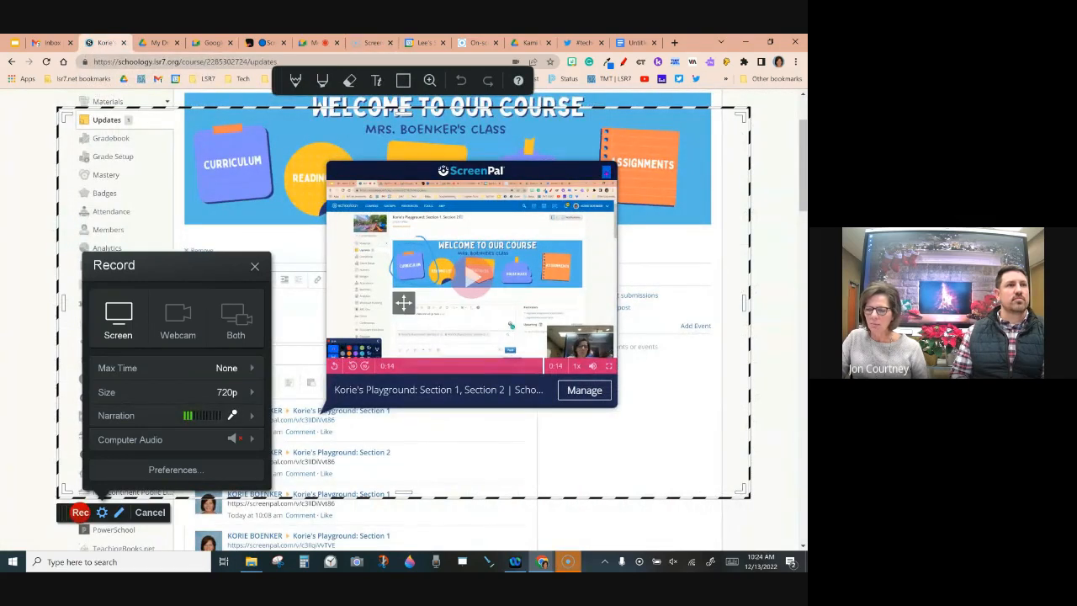
click(606, 172)
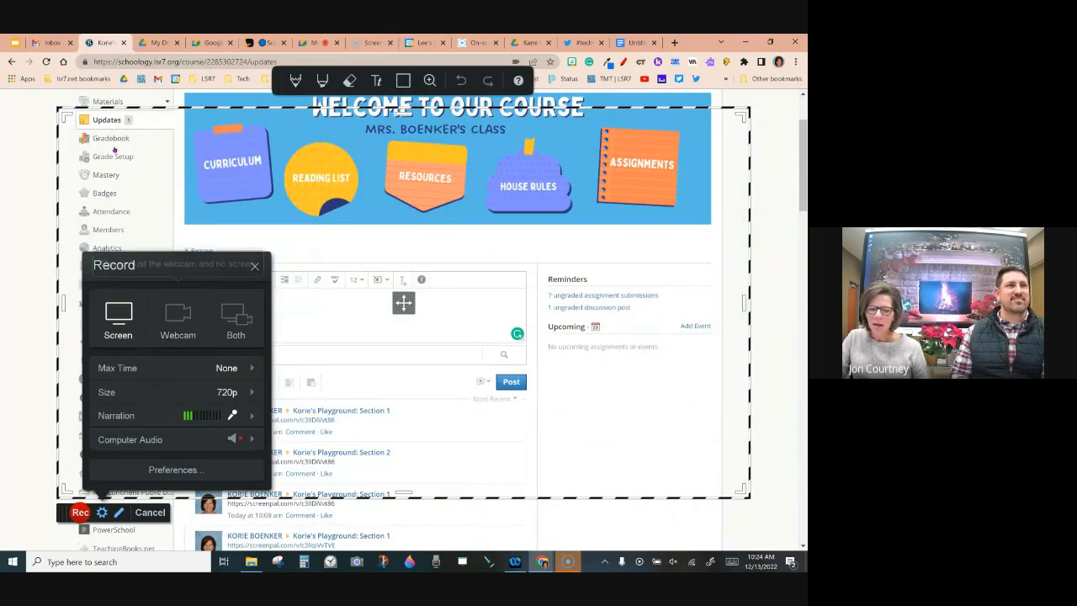
scroll(106, 219, up, 2)
click(107, 212)
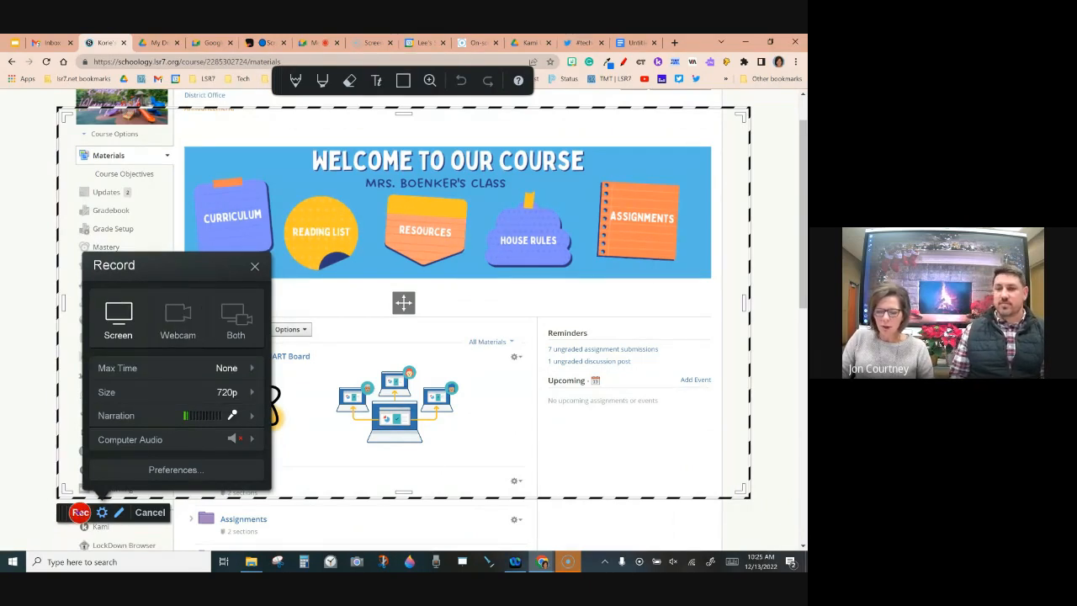
- Start recording the course page and draw a black freehand circle around the Curriculum graphic in the banner
click(80, 512)
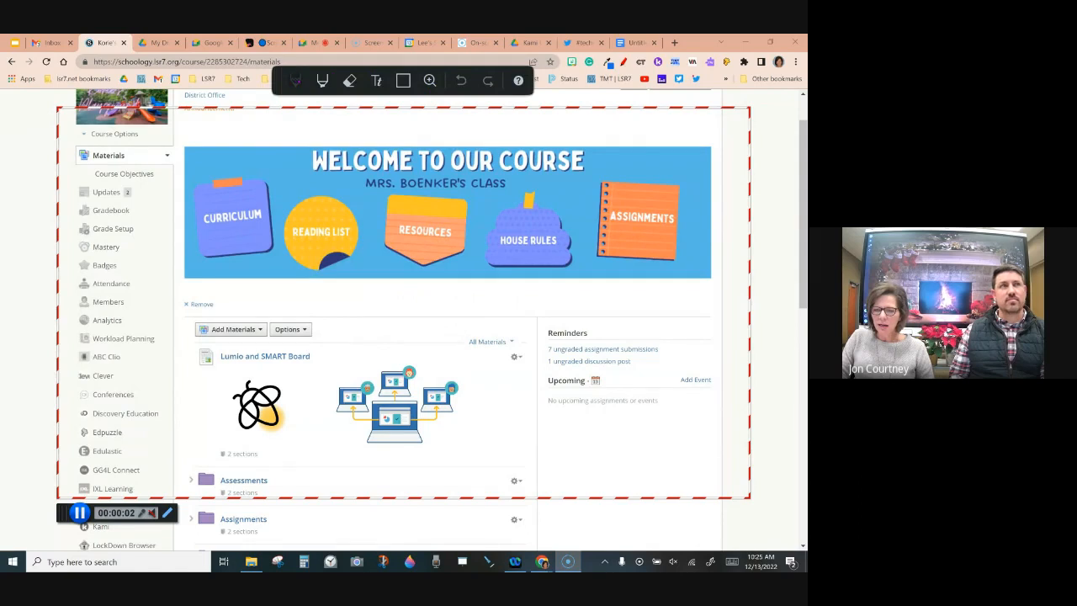
click(296, 82)
mouse_move(232, 176)
mouse_down()
mouse_move(192, 217)
mouse_move(269, 310)
mouse_move(227, 173)
mouse_up()
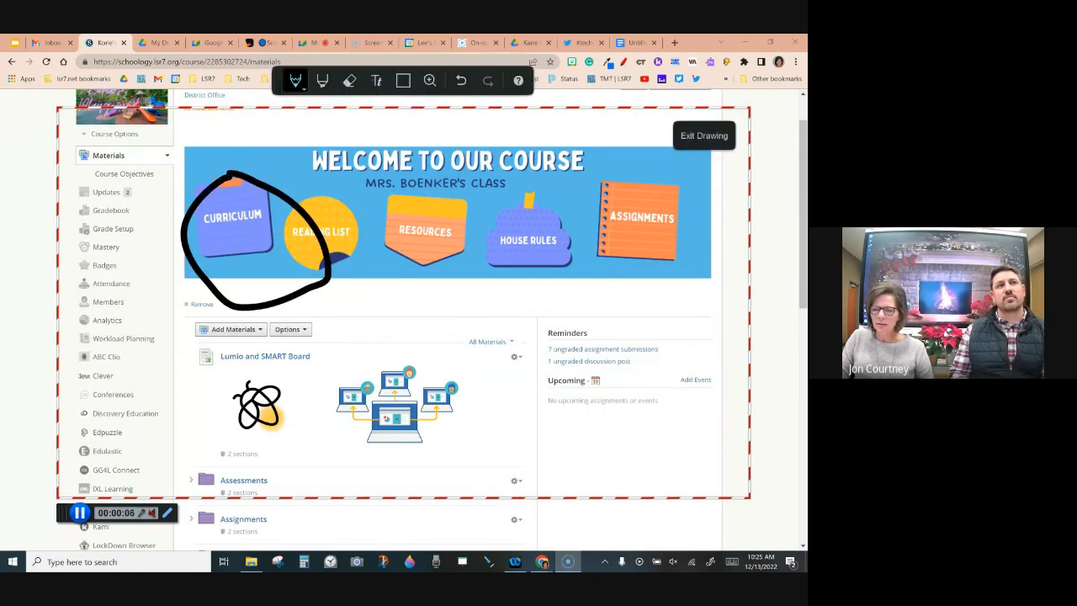
- Highlight the "WELCOME TO OUR COURSE" heading and circle the bee image under Lumio and SMART Board with the yellow highlighter
click(376, 80)
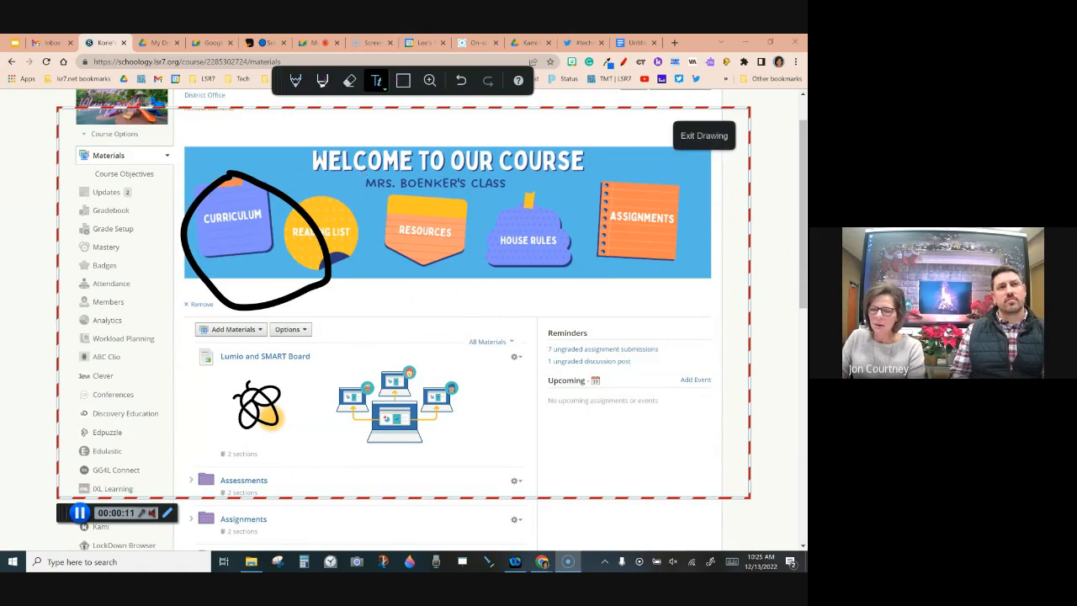
drag(311, 151, 624, 166)
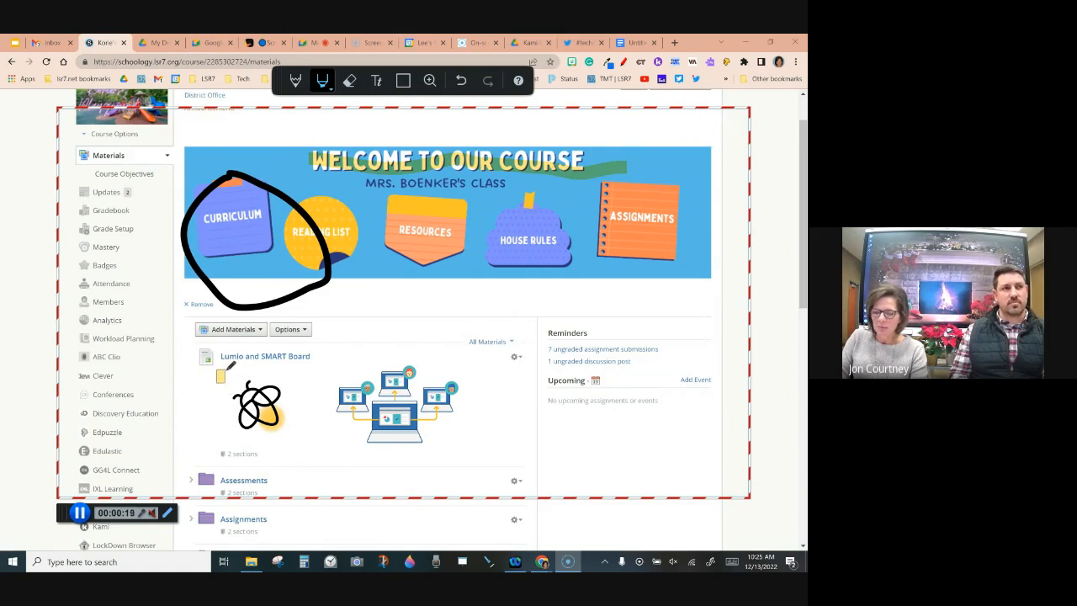
mouse_move(222, 375)
mouse_down()
mouse_move(203, 412)
mouse_move(243, 460)
mouse_move(269, 458)
mouse_move(327, 420)
mouse_move(310, 369)
mouse_move(259, 344)
mouse_move(206, 357)
mouse_move(203, 389)
mouse_up()
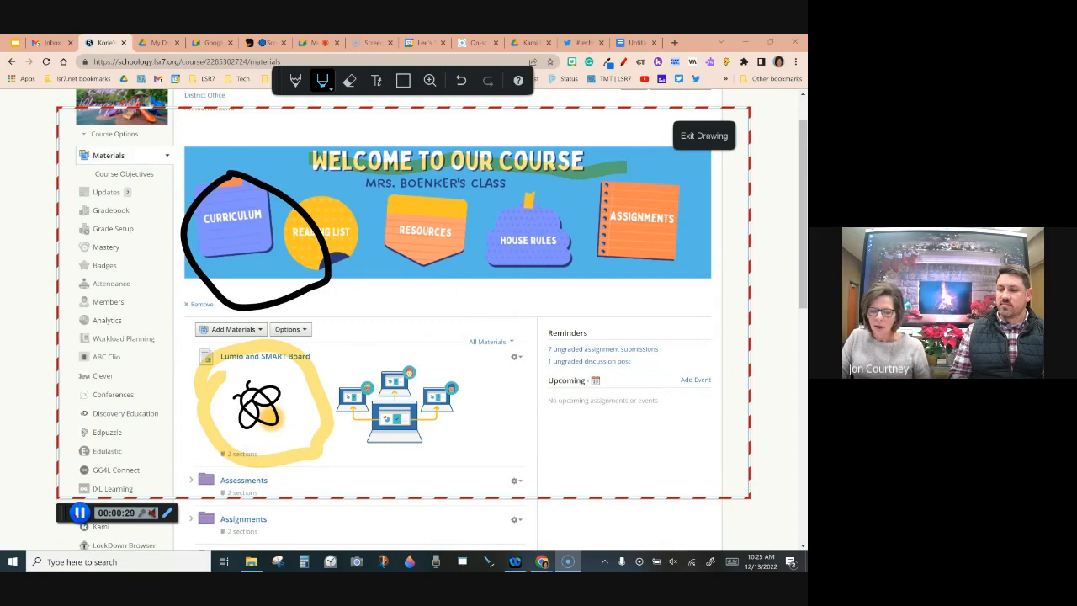
- Pause and finish the screen recording, and open it in the video editor
key(alt+p)
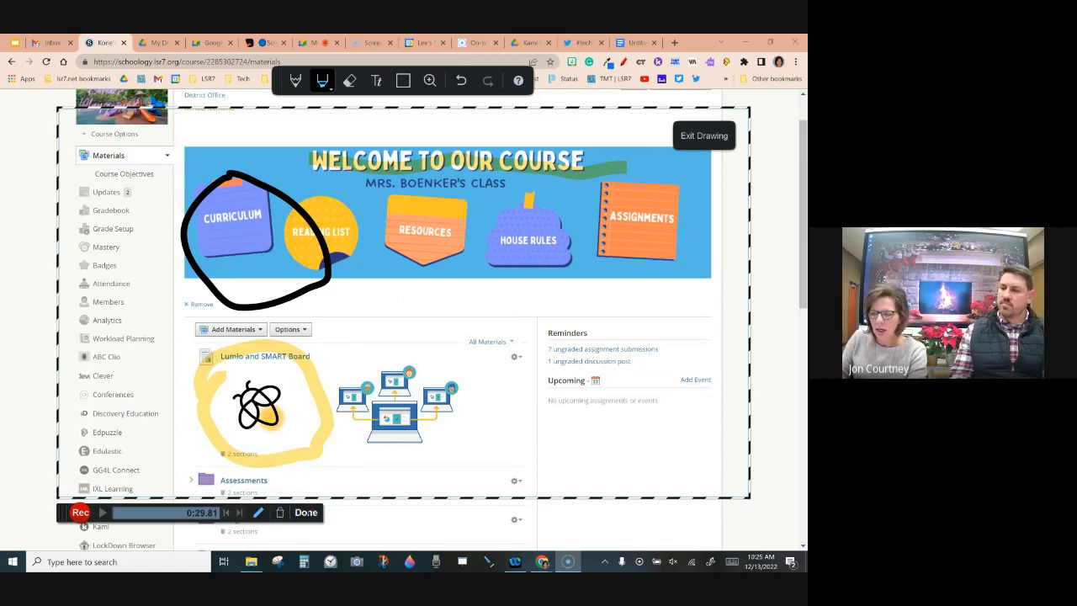
click(305, 512)
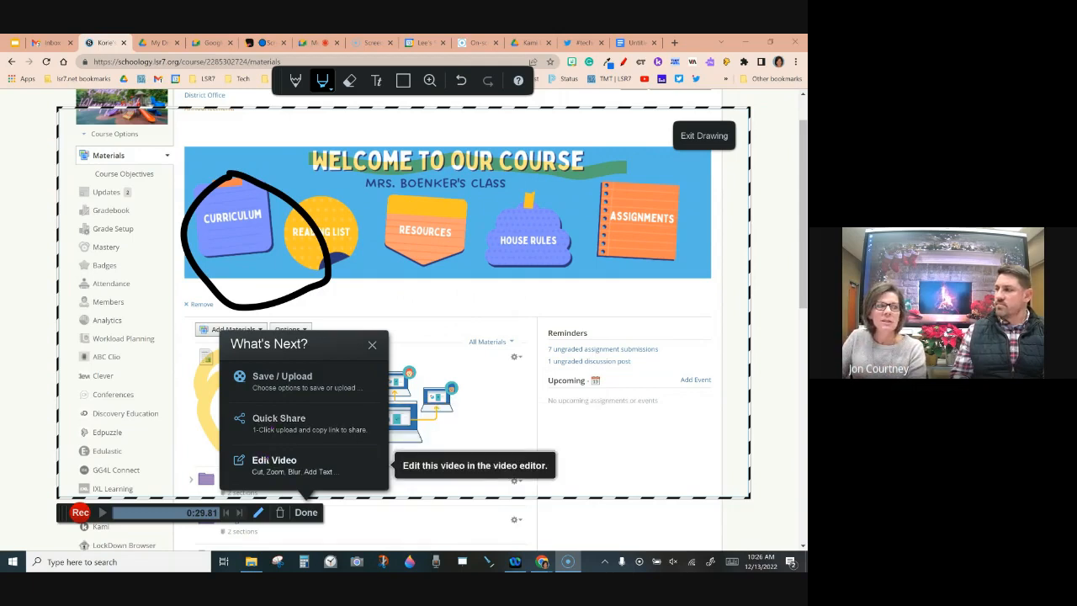
click(267, 460)
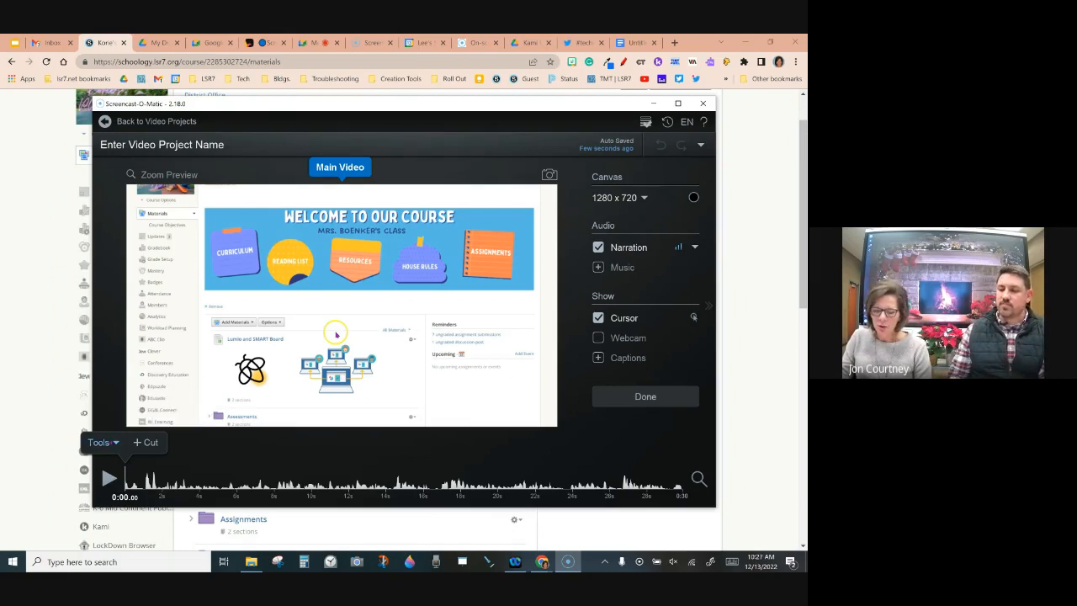
- Add the Holiday track "Happy Jingle Bells" as background music across the entire video, keeping the default fade and ducking settings
click(101, 442)
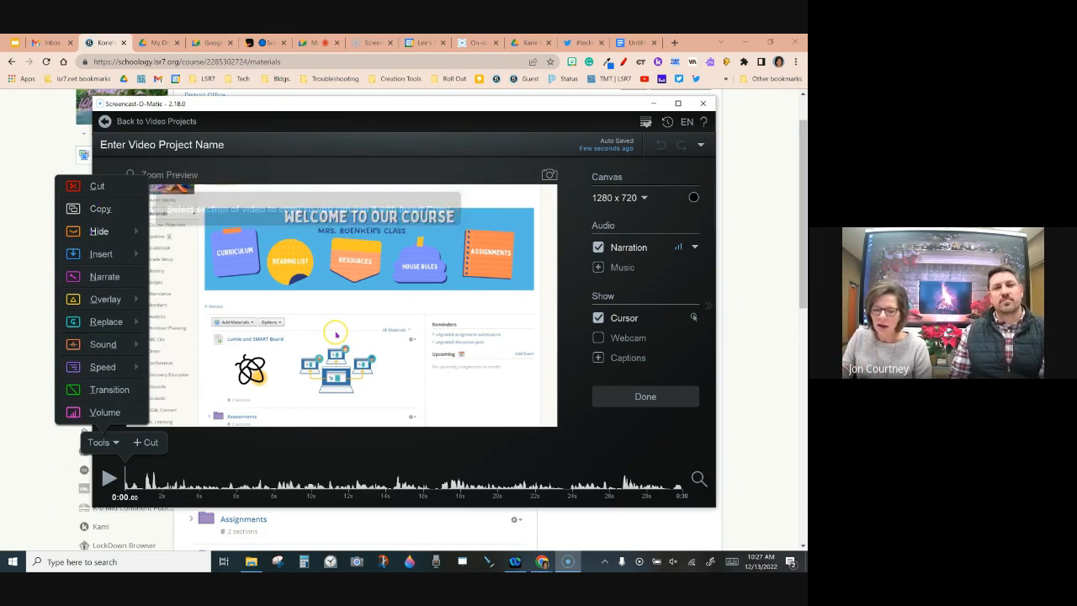
mouse_move(99, 231)
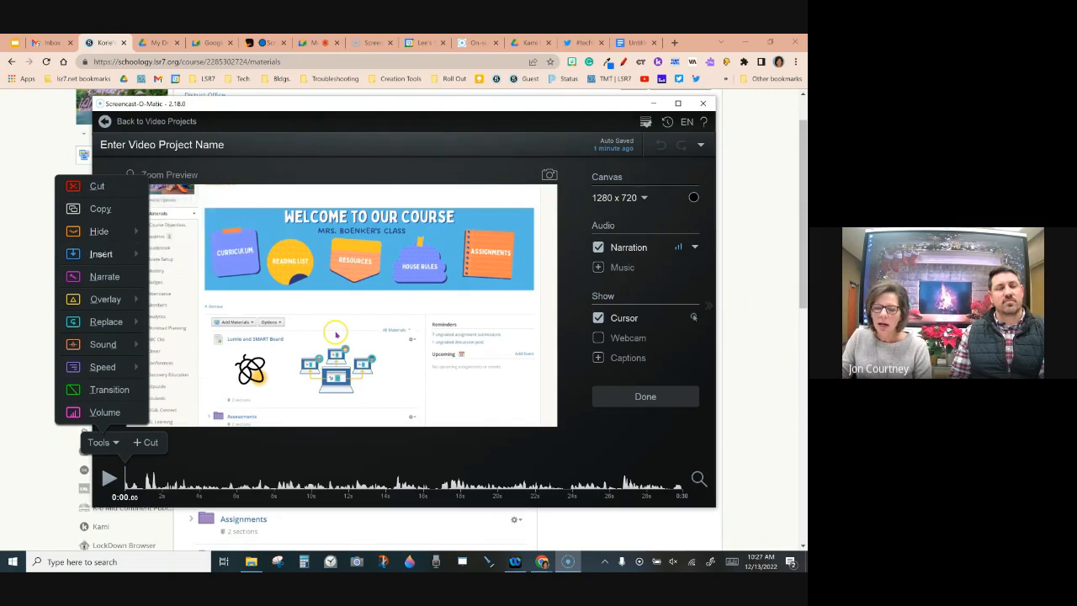
mouse_move(125, 253)
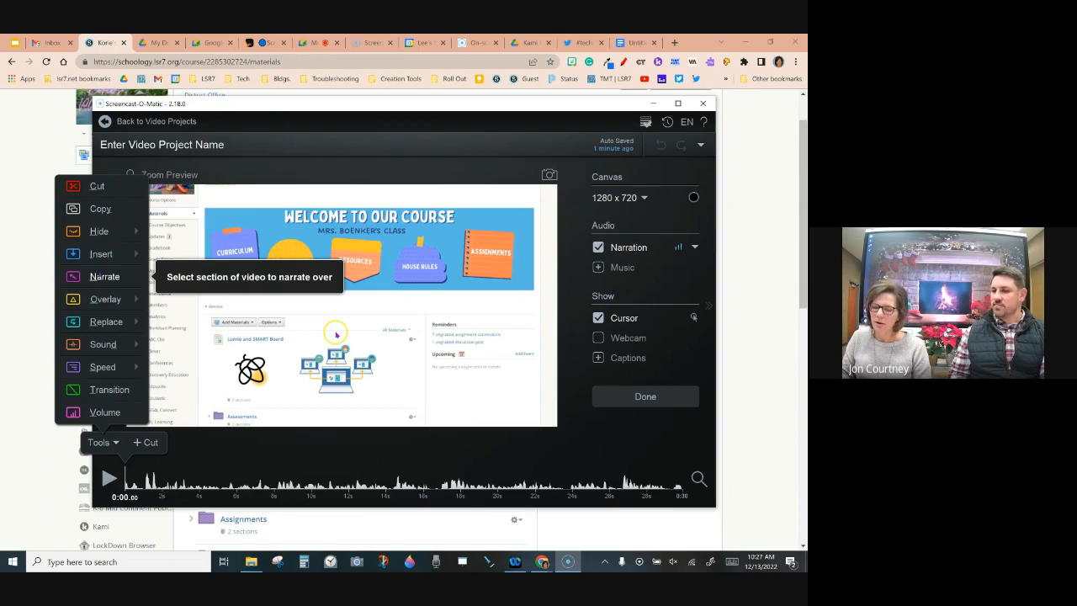
mouse_move(108, 300)
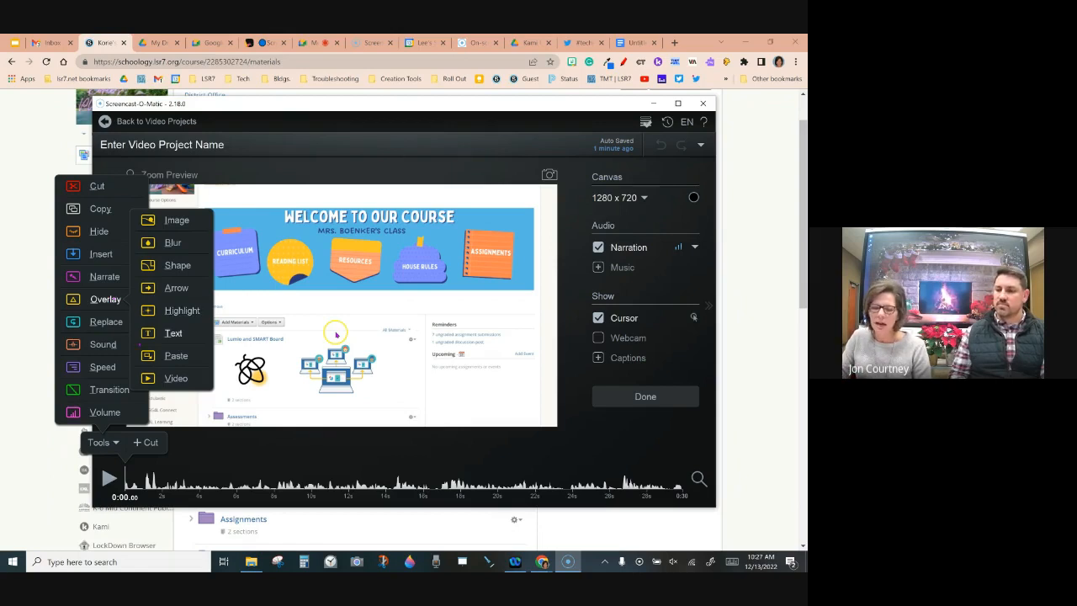
mouse_move(106, 321)
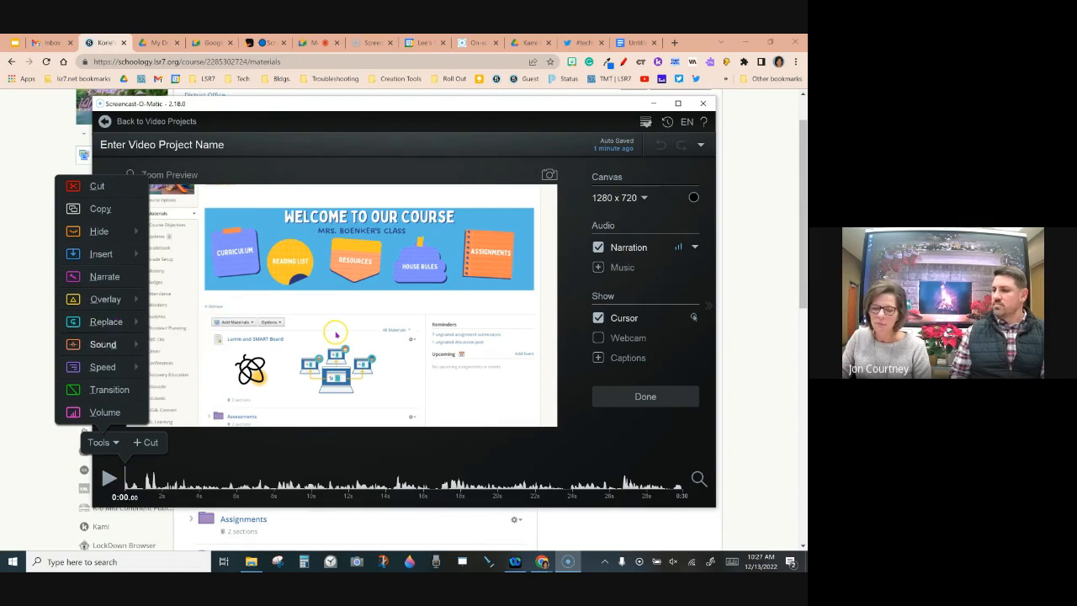
mouse_move(103, 344)
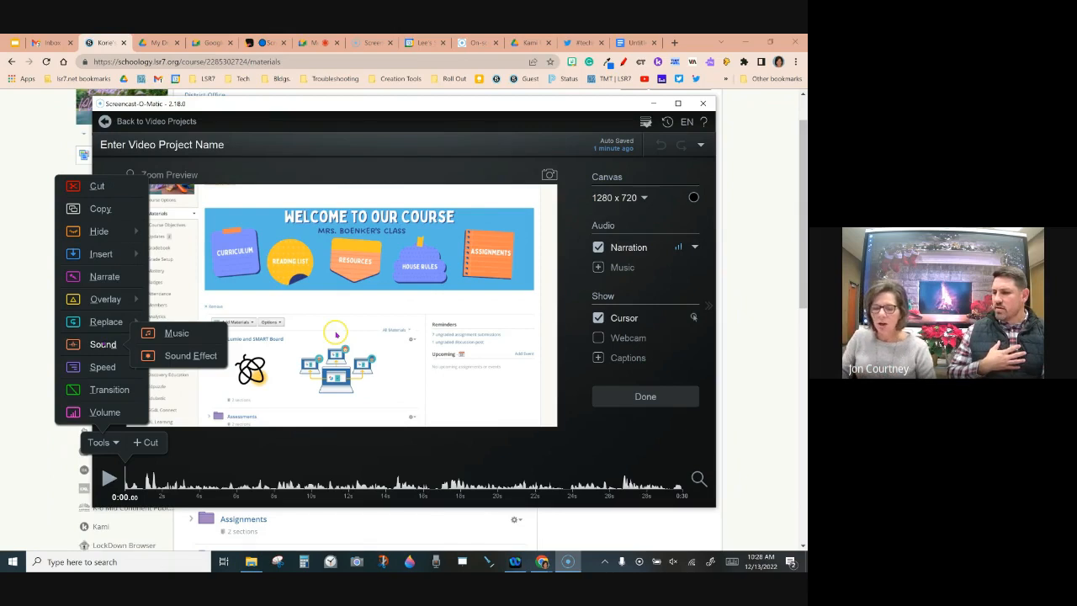
click(173, 333)
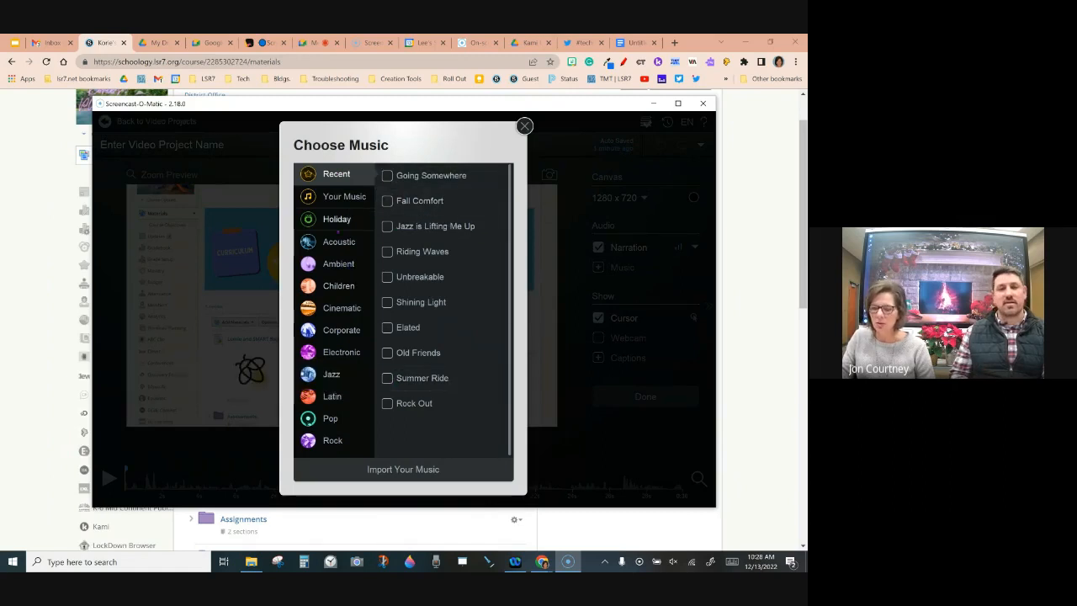
click(337, 219)
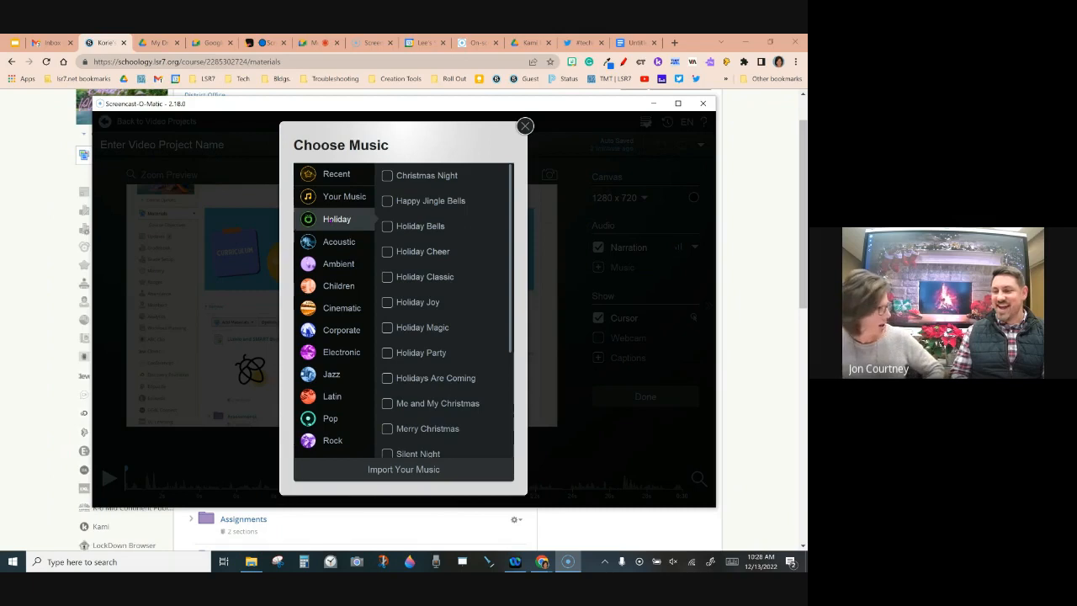
click(388, 200)
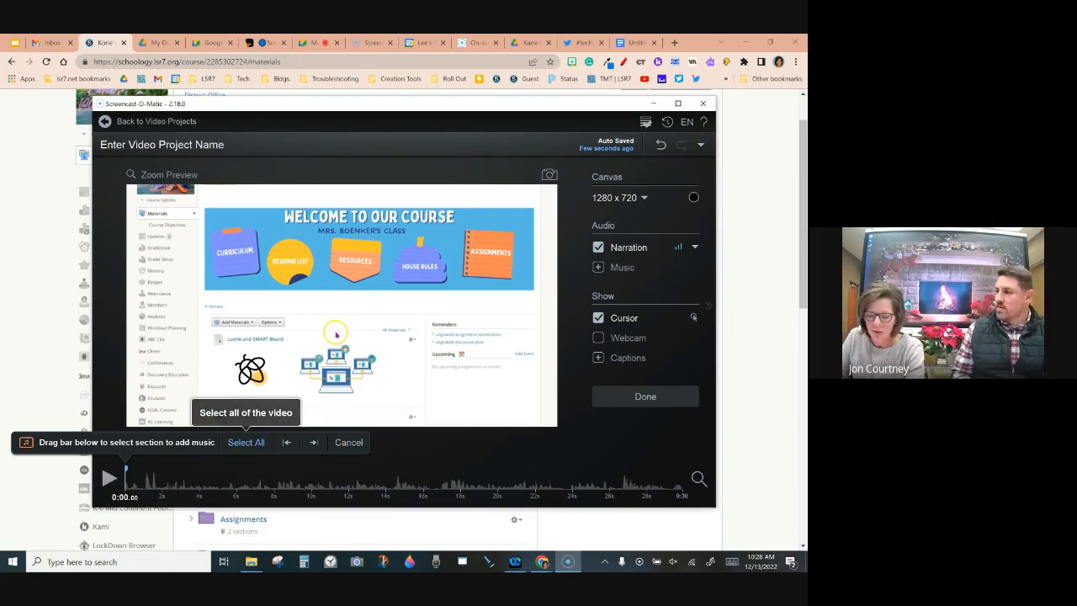
click(246, 441)
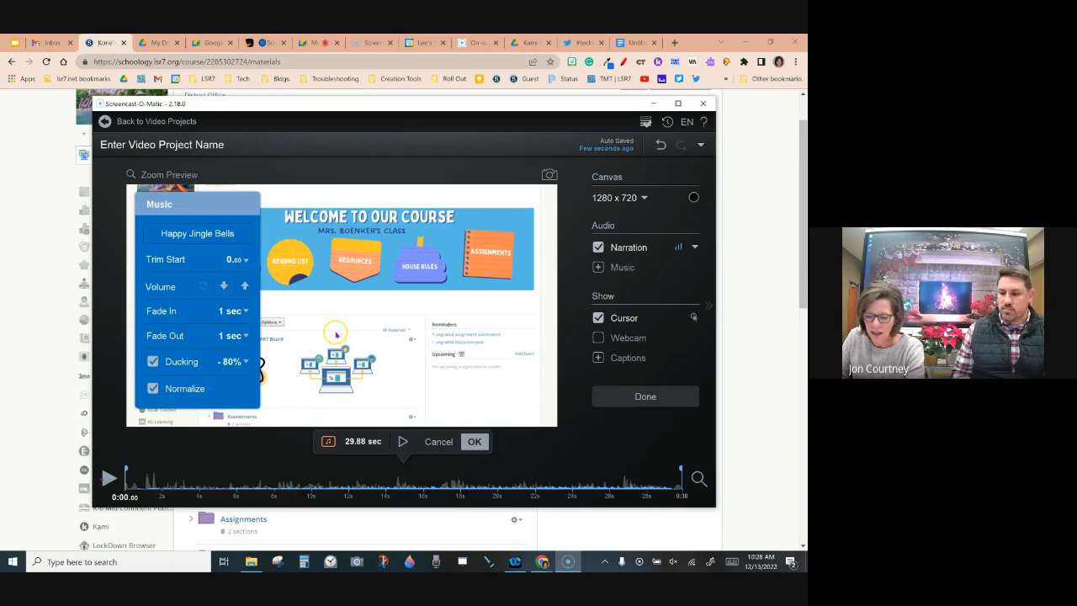
click(475, 441)
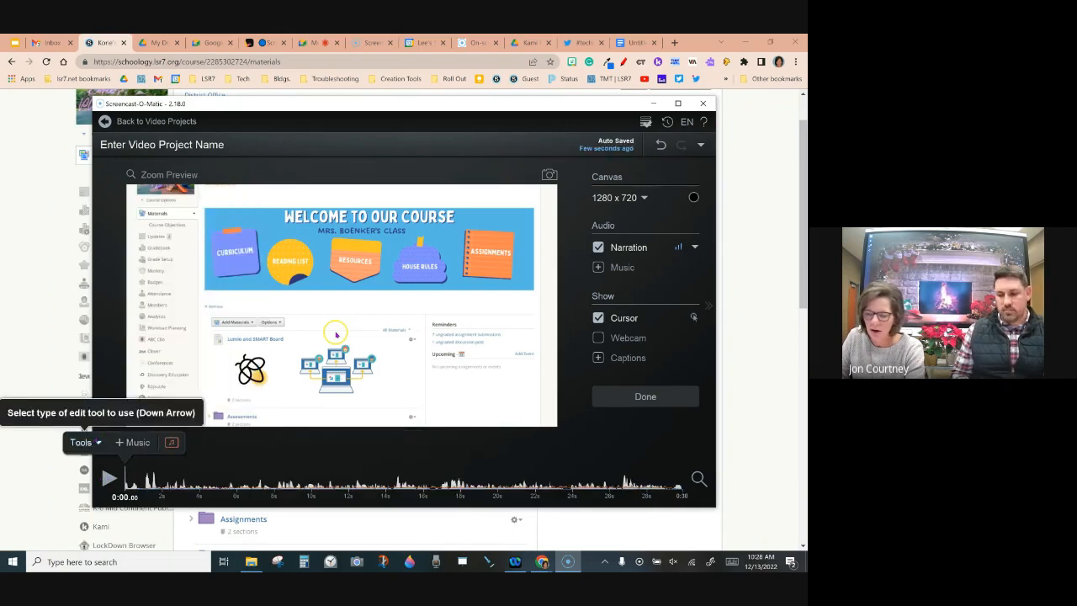
click(94, 442)
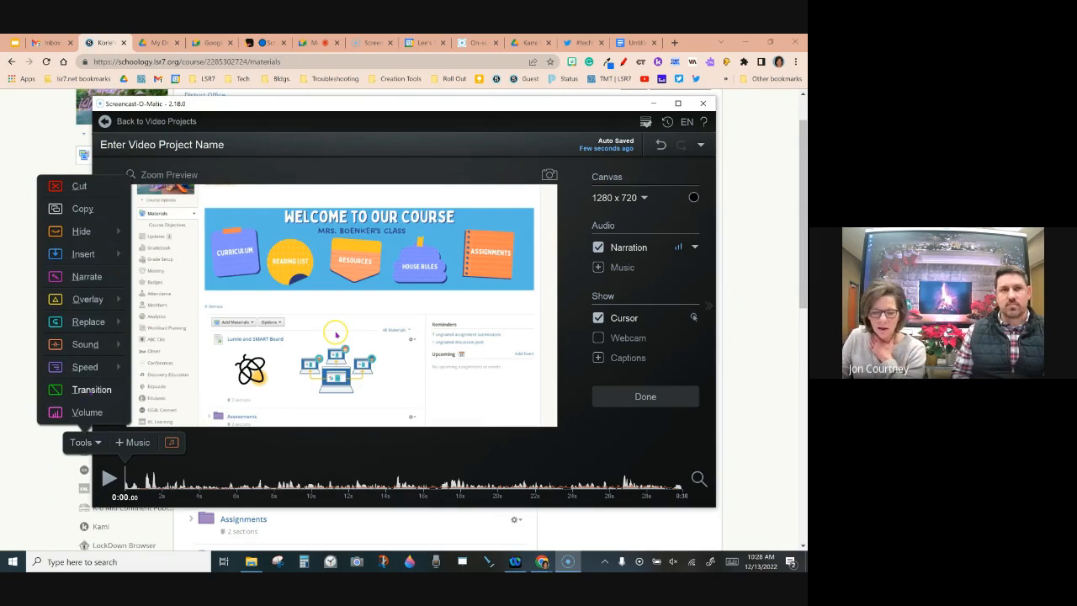
mouse_move(85, 368)
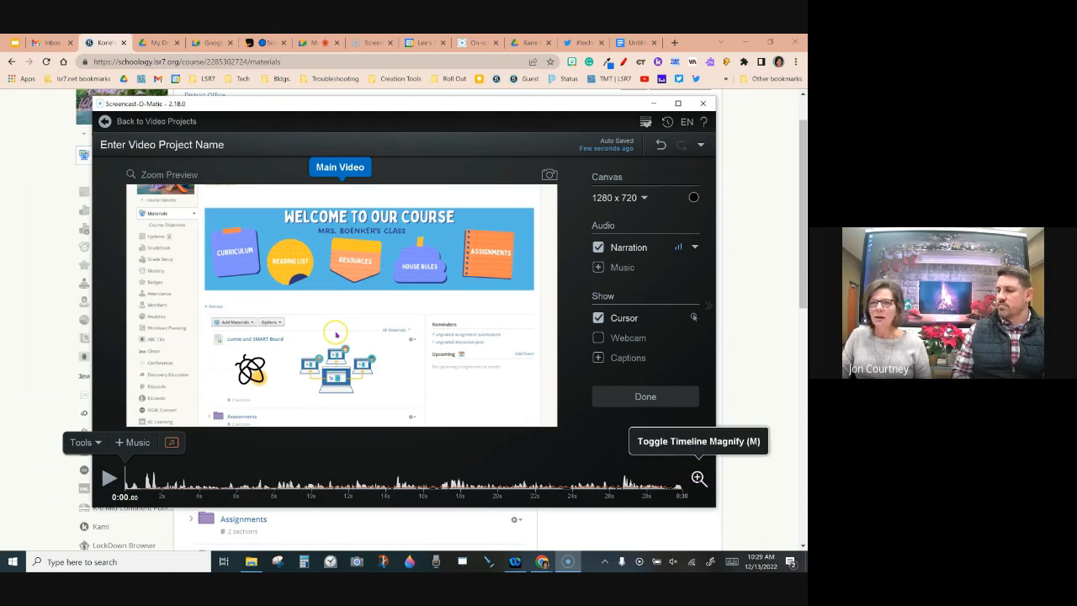
- Magnify the editing timeline to show the waveform in finer detail, and finish editing the video
click(699, 478)
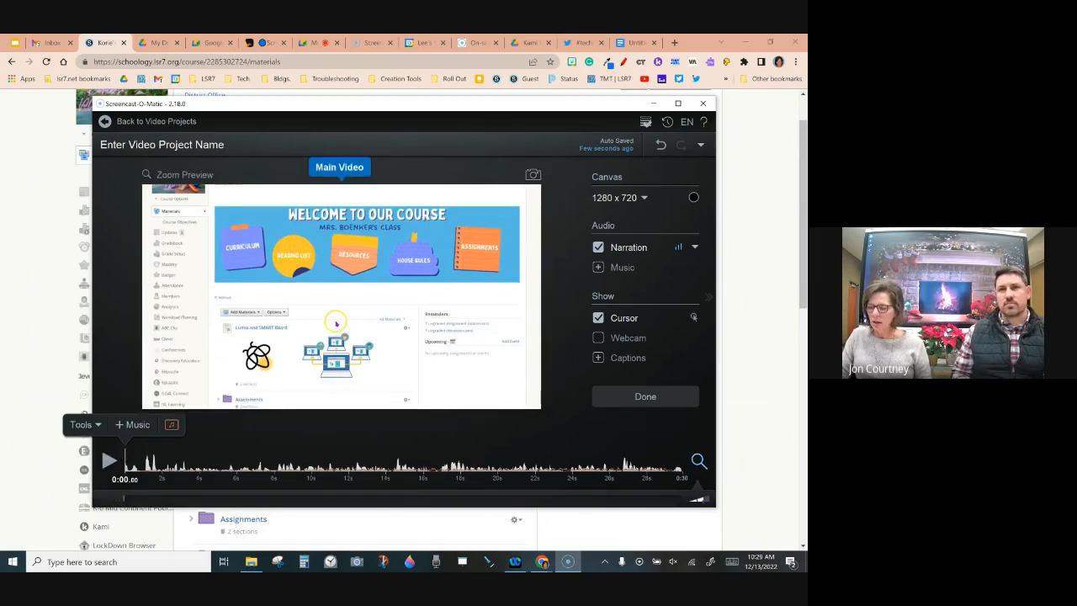
scroll(697, 499, up, 3)
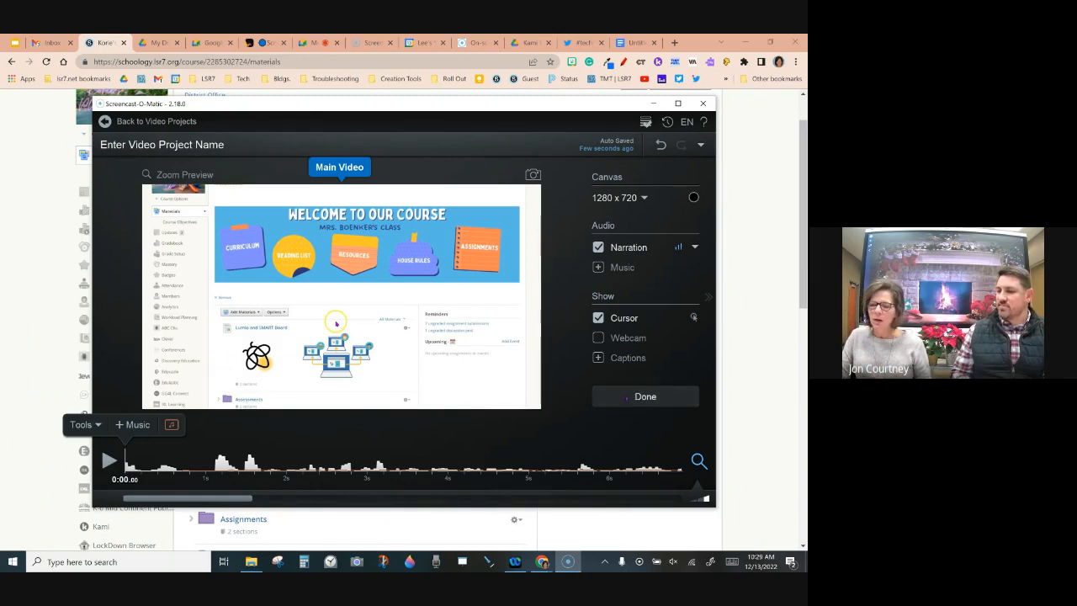
click(626, 396)
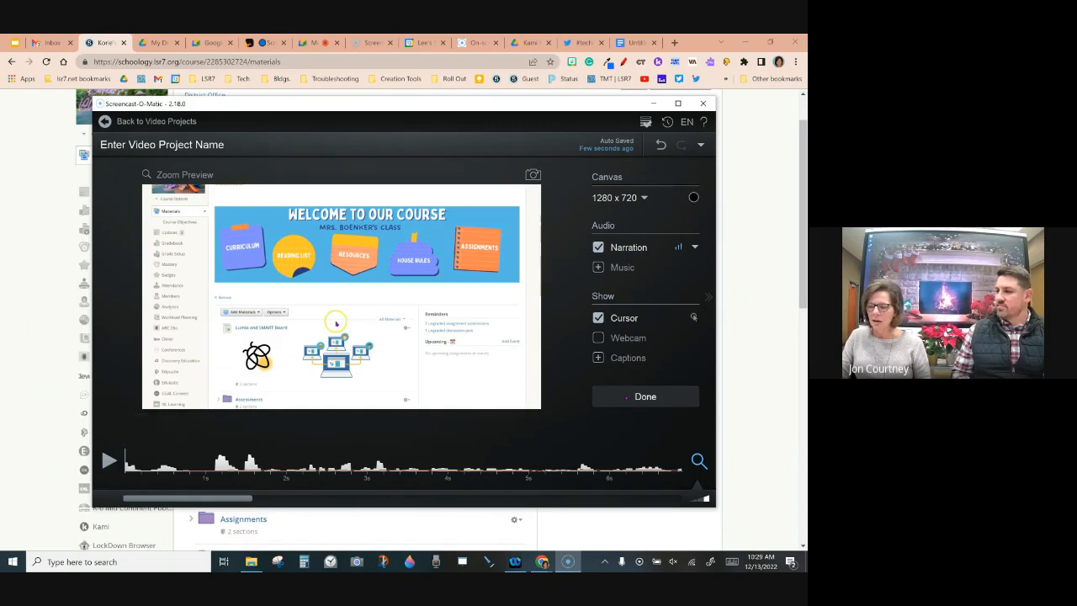